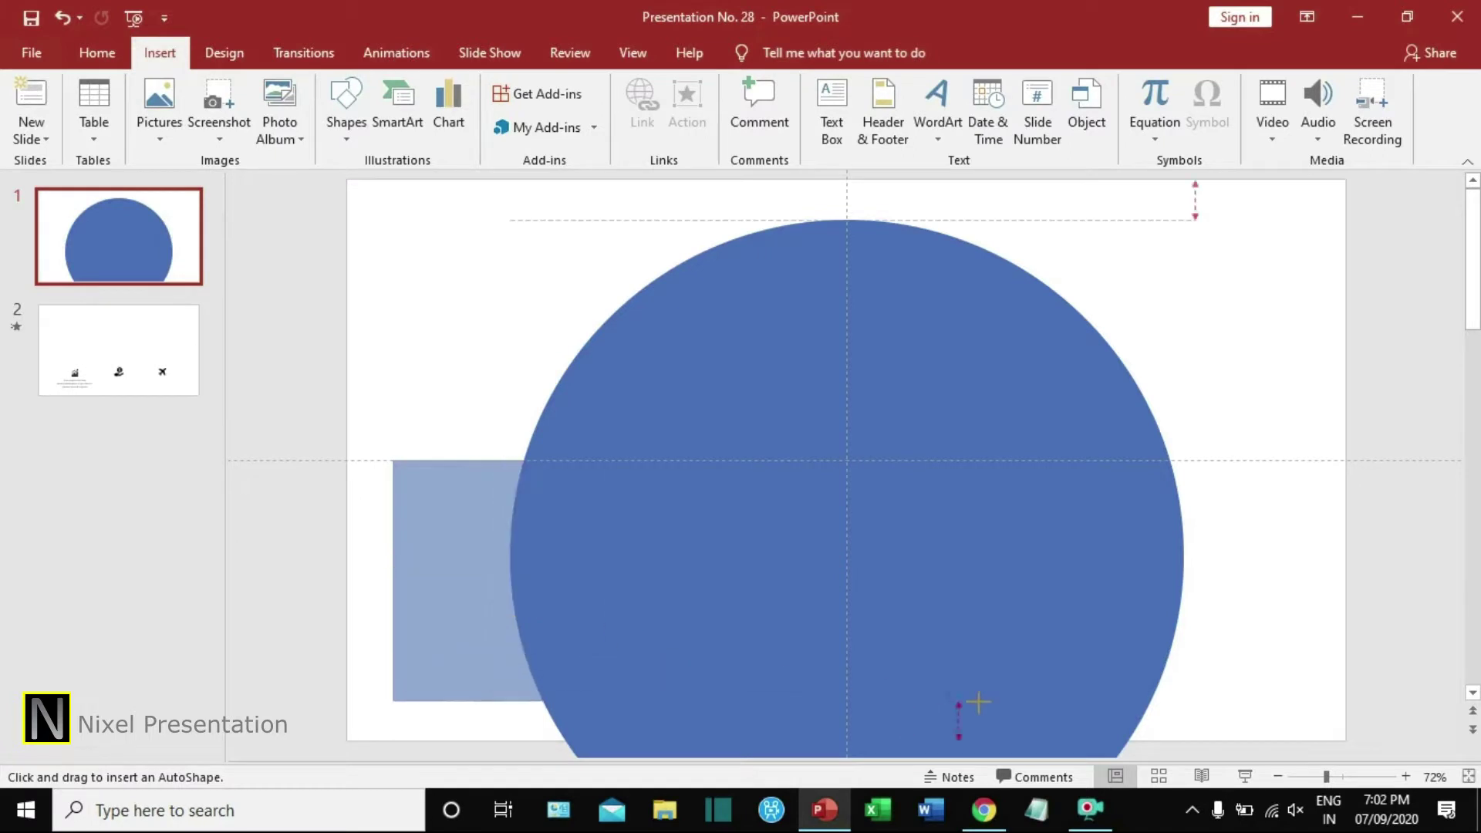
Draw a rectangle about 11.39" wide and 6.06" high over the circle's lower part, with its upper edge on the horizontal guide.
{"action": "scroll", "coordinate": [1070, 515], "scroll_direction": "down", "scroll_amount": 3}
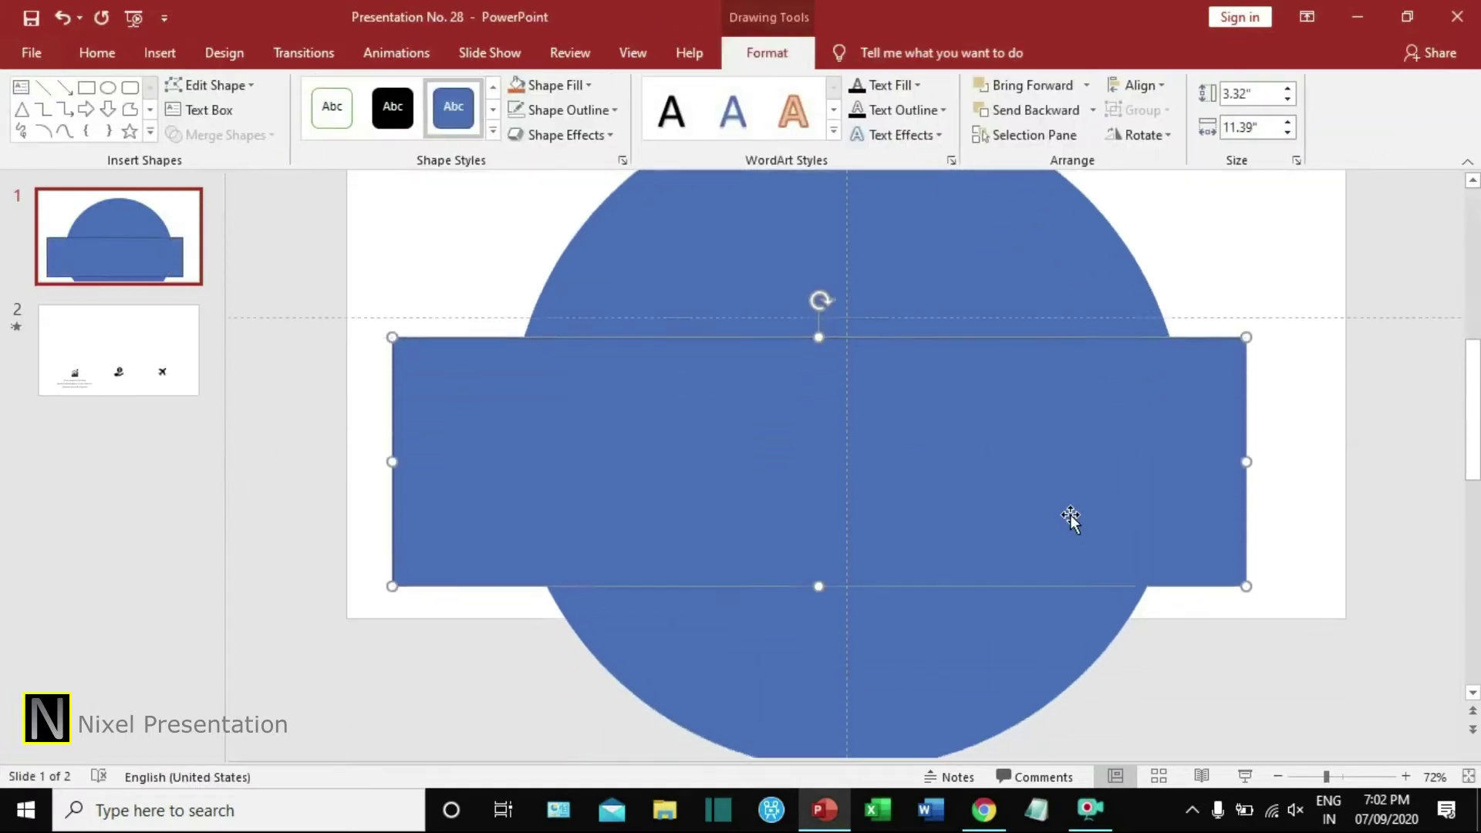
{"action": "key", "text": "ctrl+z"}
{"action": "key", "text": "ctrl+y"}
{"action": "left_click_drag", "start_coordinate": [819, 585], "coordinate": [843, 768]}
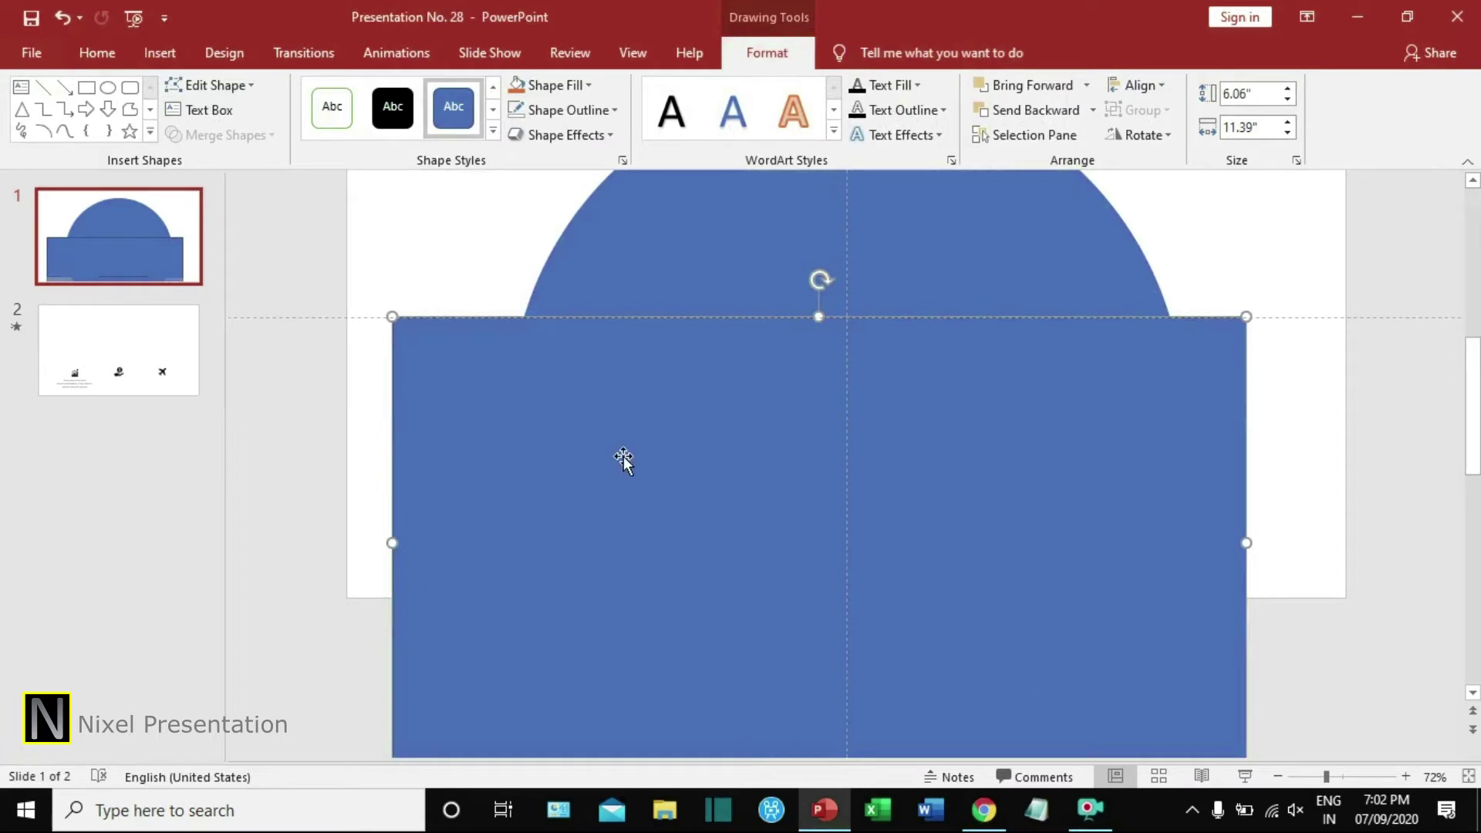
Subtract the rectangle from the circle, keeping only the dome above the horizontal guide.
{"action": "left_click", "coordinate": [1032, 238]}
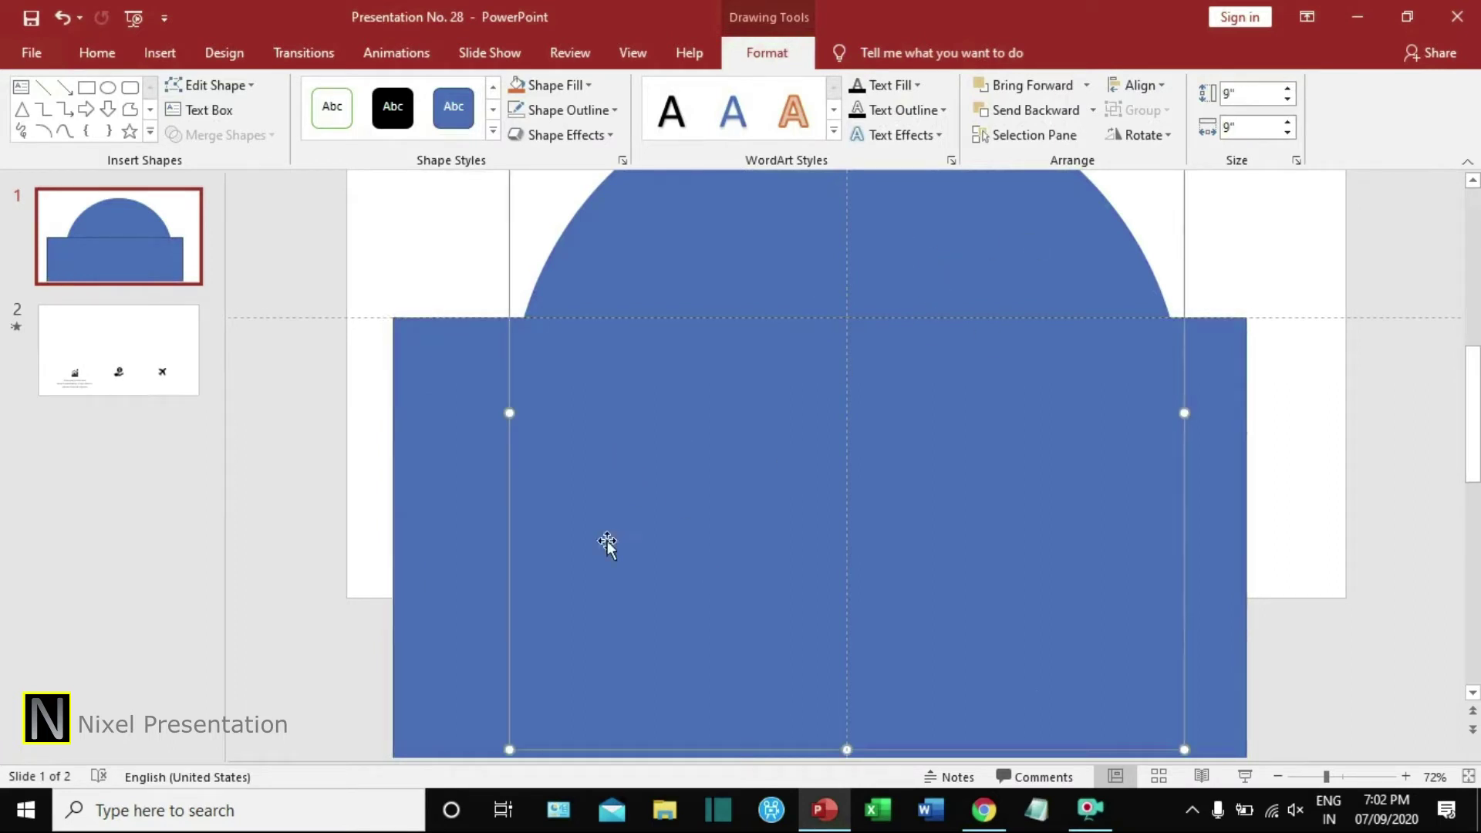
{"action": "left_click", "coordinate": [419, 516], "text": "shift"}
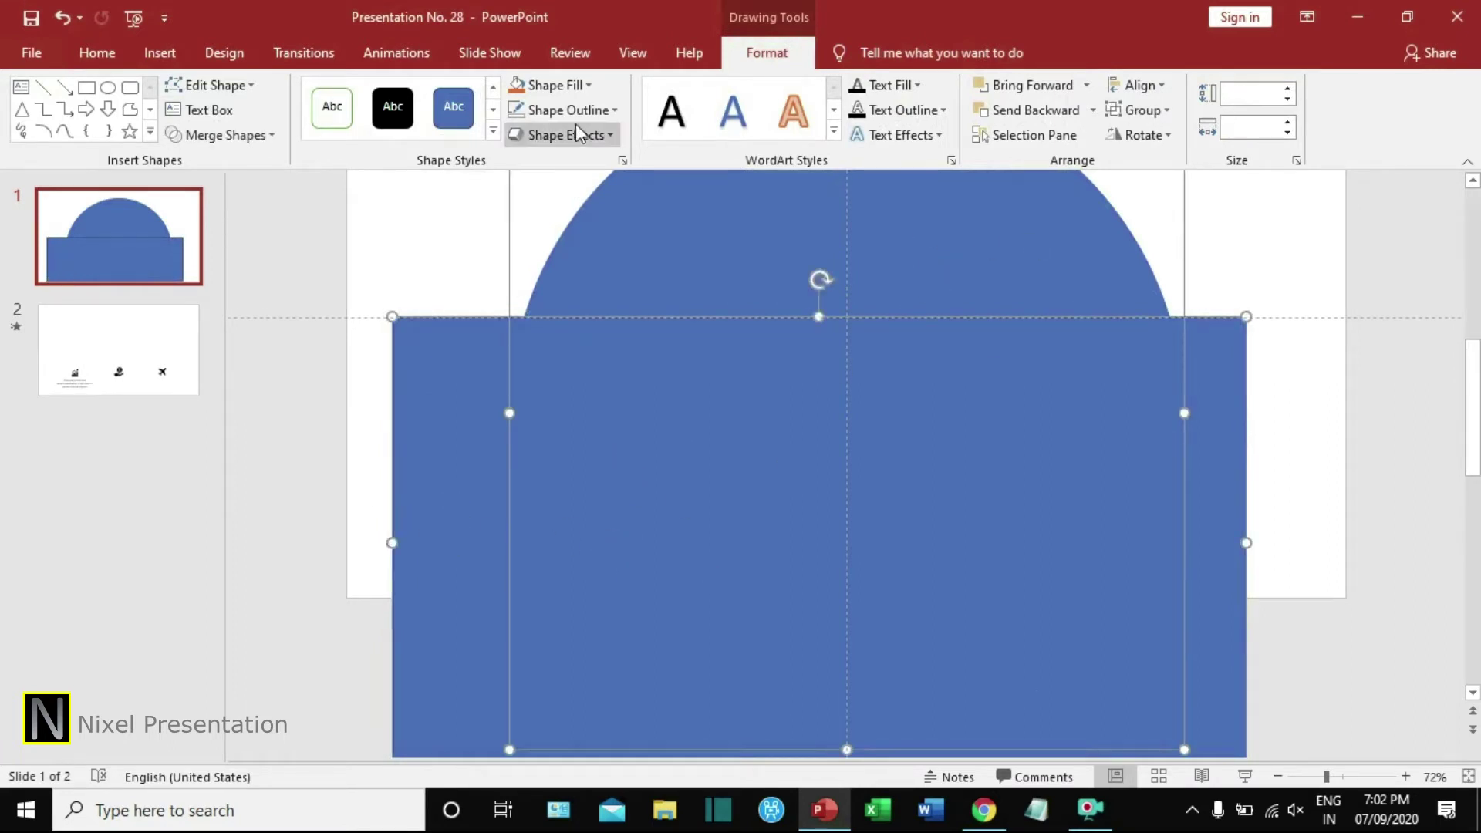
{"action": "left_click", "coordinate": [241, 133]}
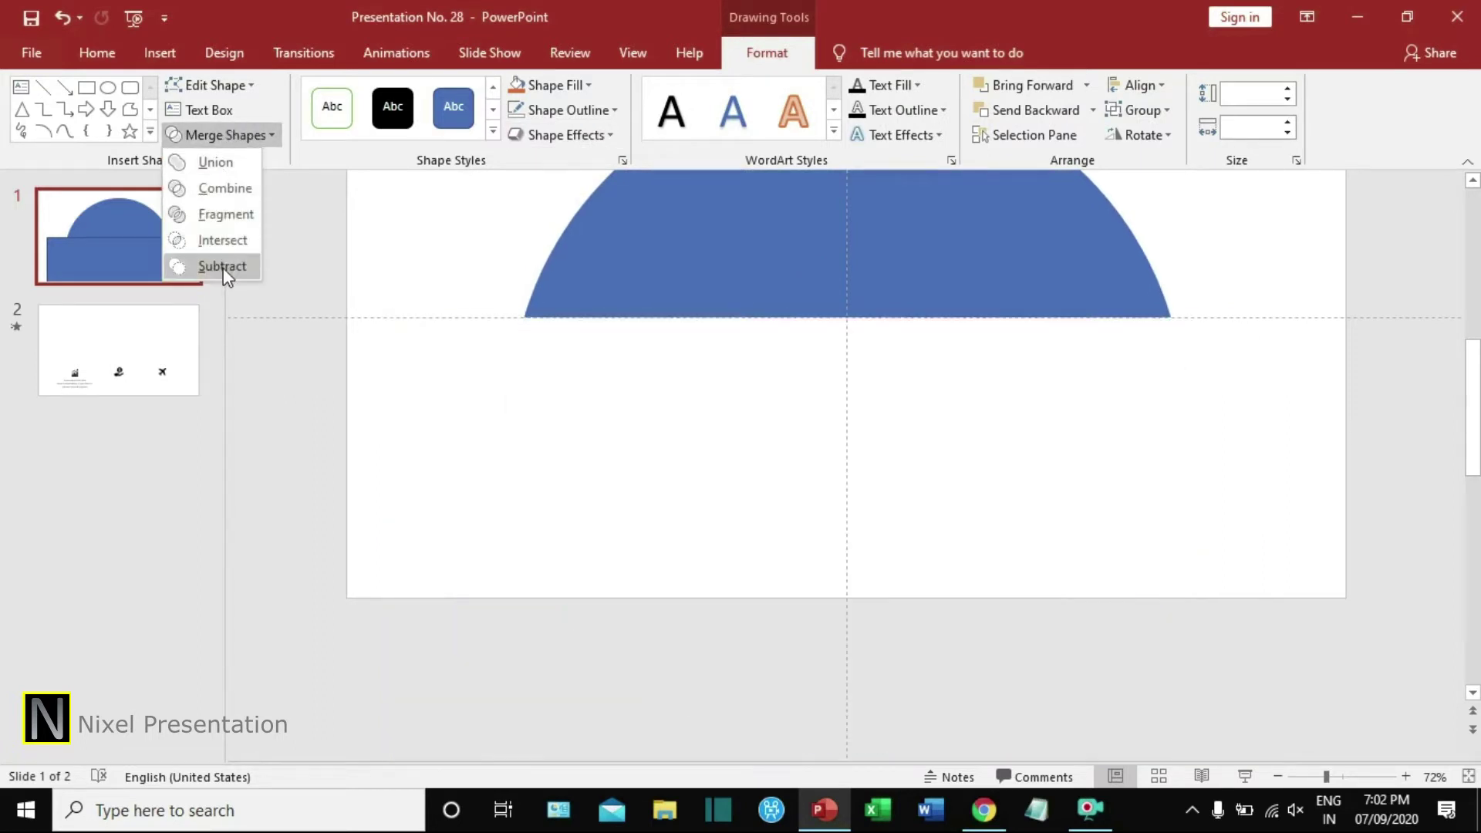
{"action": "left_click", "coordinate": [224, 267]}
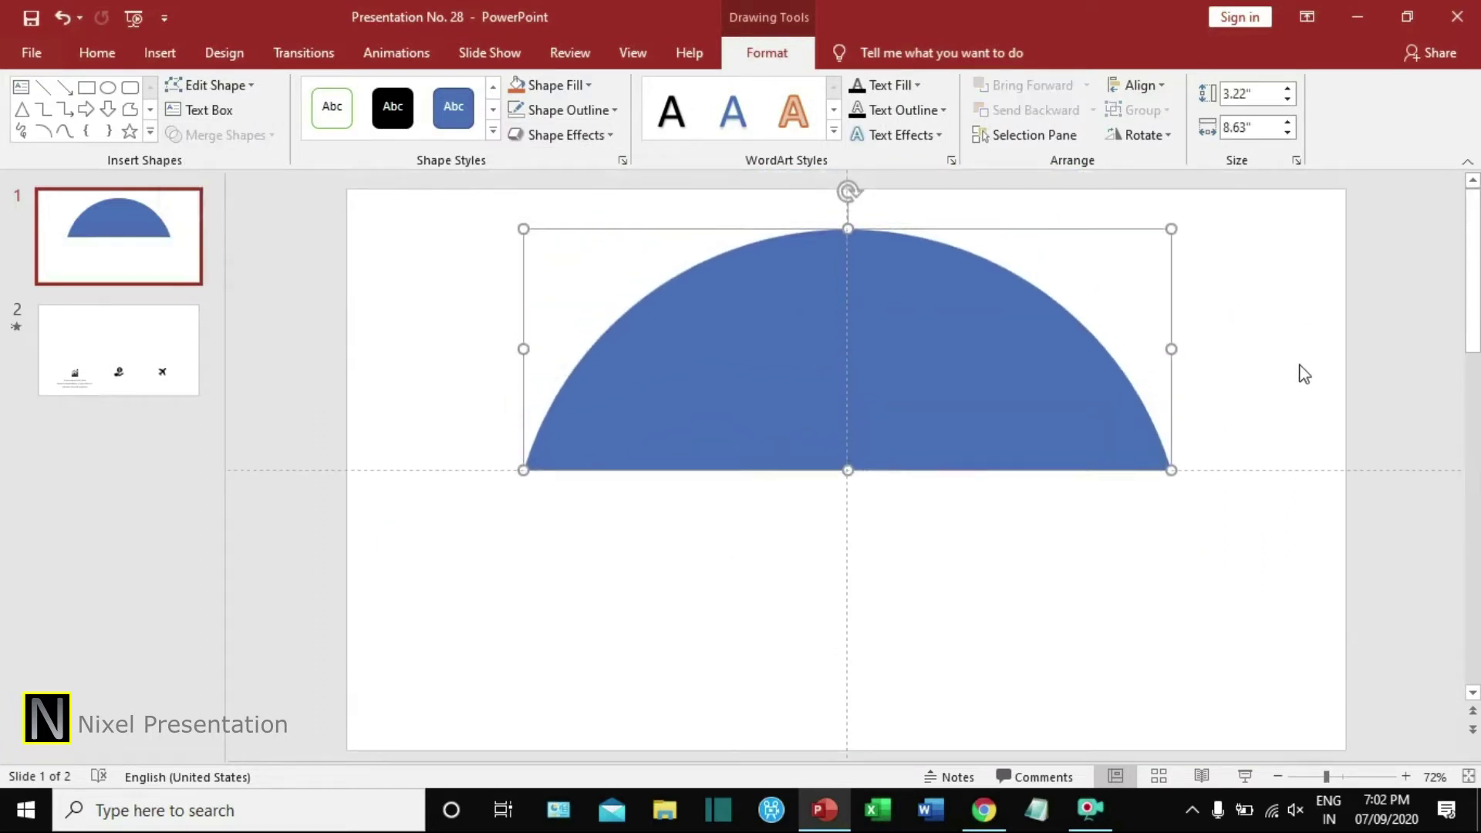
Move the dome down slightly so its flat edge sits just below the horizontal guide, centred on the vertical guide.
{"action": "left_click_drag", "start_coordinate": [926, 402], "coordinate": [923, 428]}
{"action": "key", "text": "ctrl+z"}
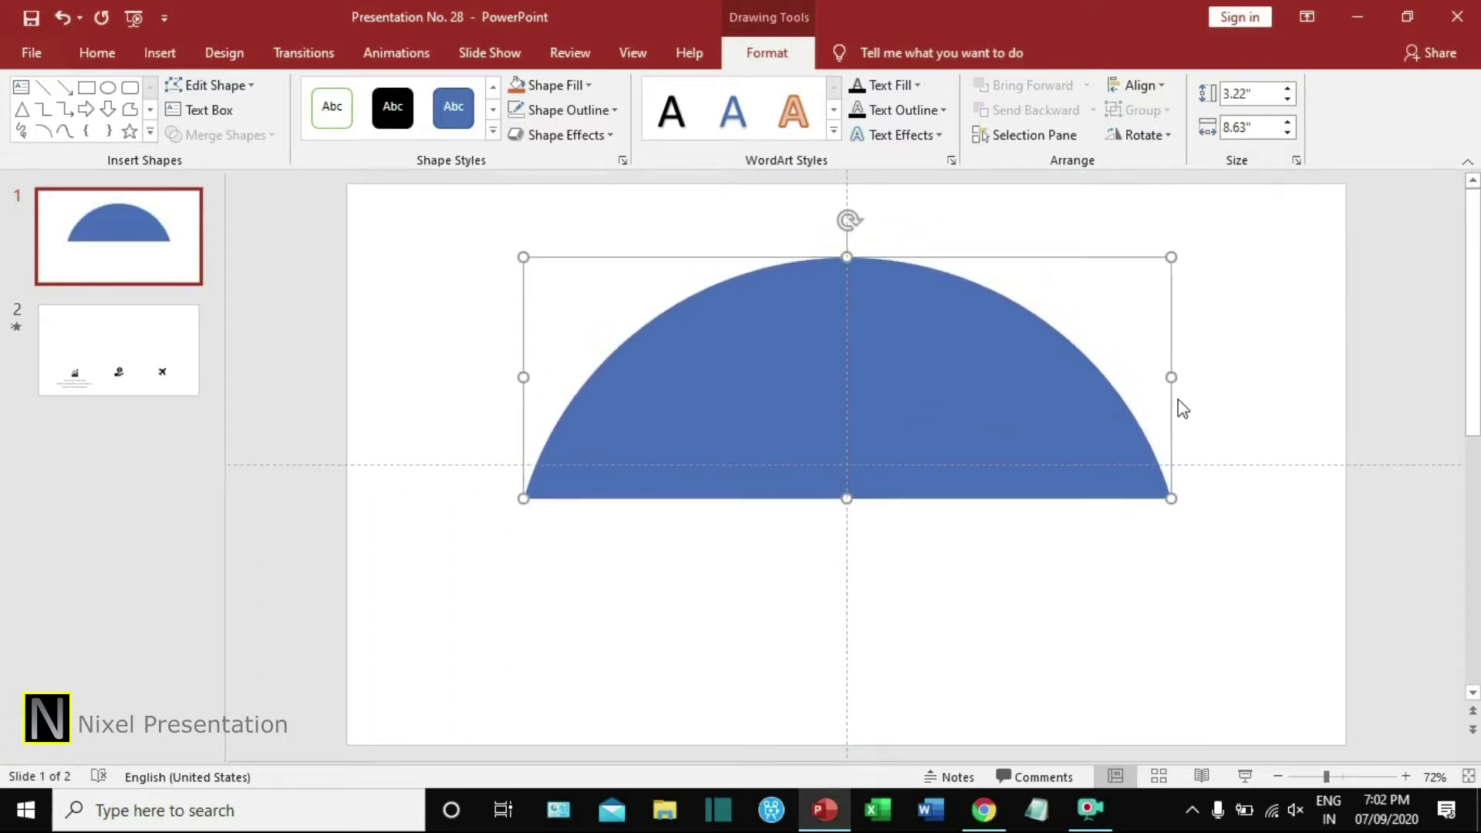
{"action": "left_click", "coordinate": [1217, 371]}
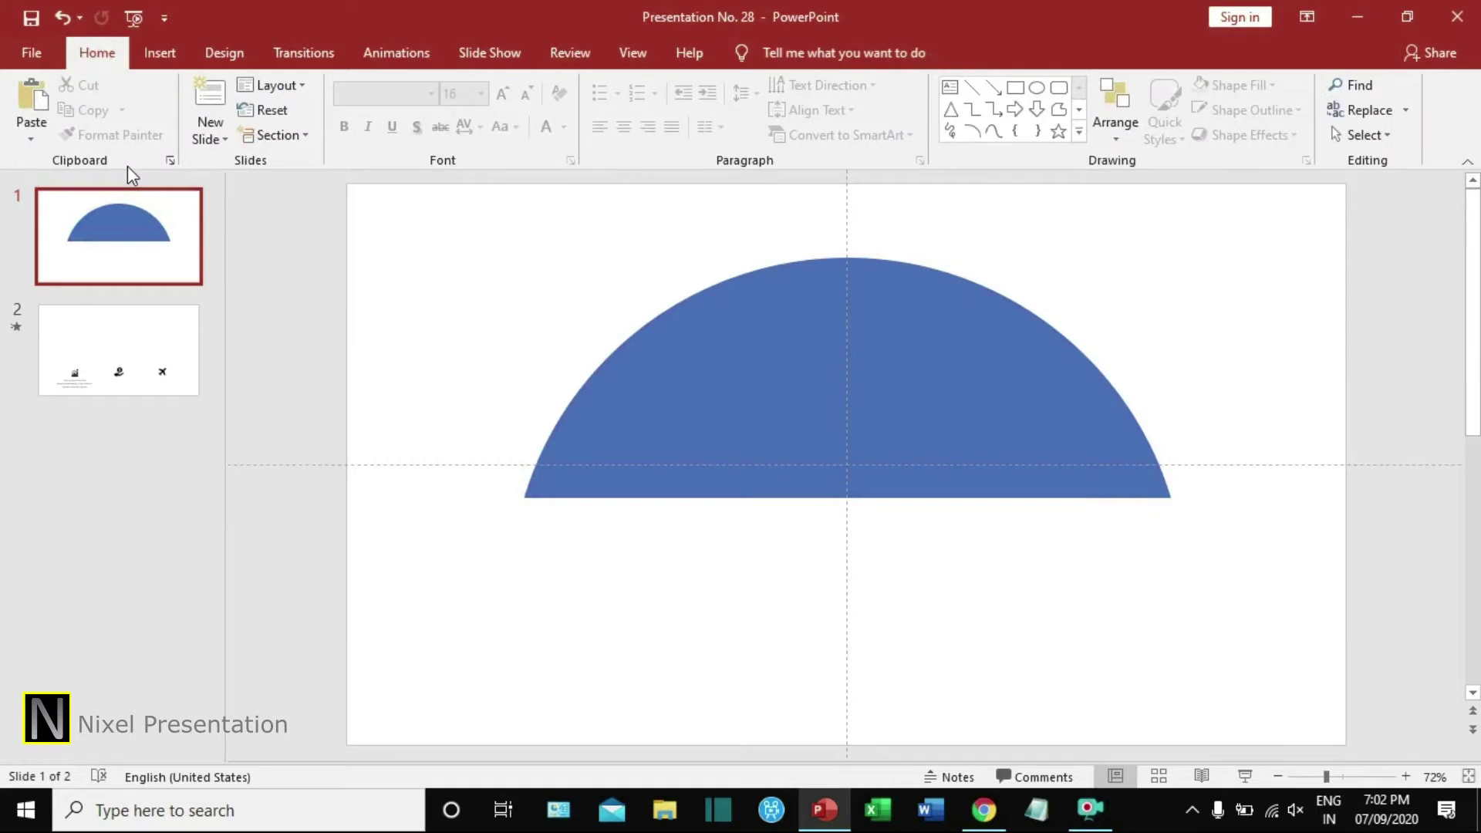
Draw a tall oval about 2.3" wide and 4.16" high over the dome's outer end, without an outline.
{"action": "left_click", "coordinate": [159, 57]}
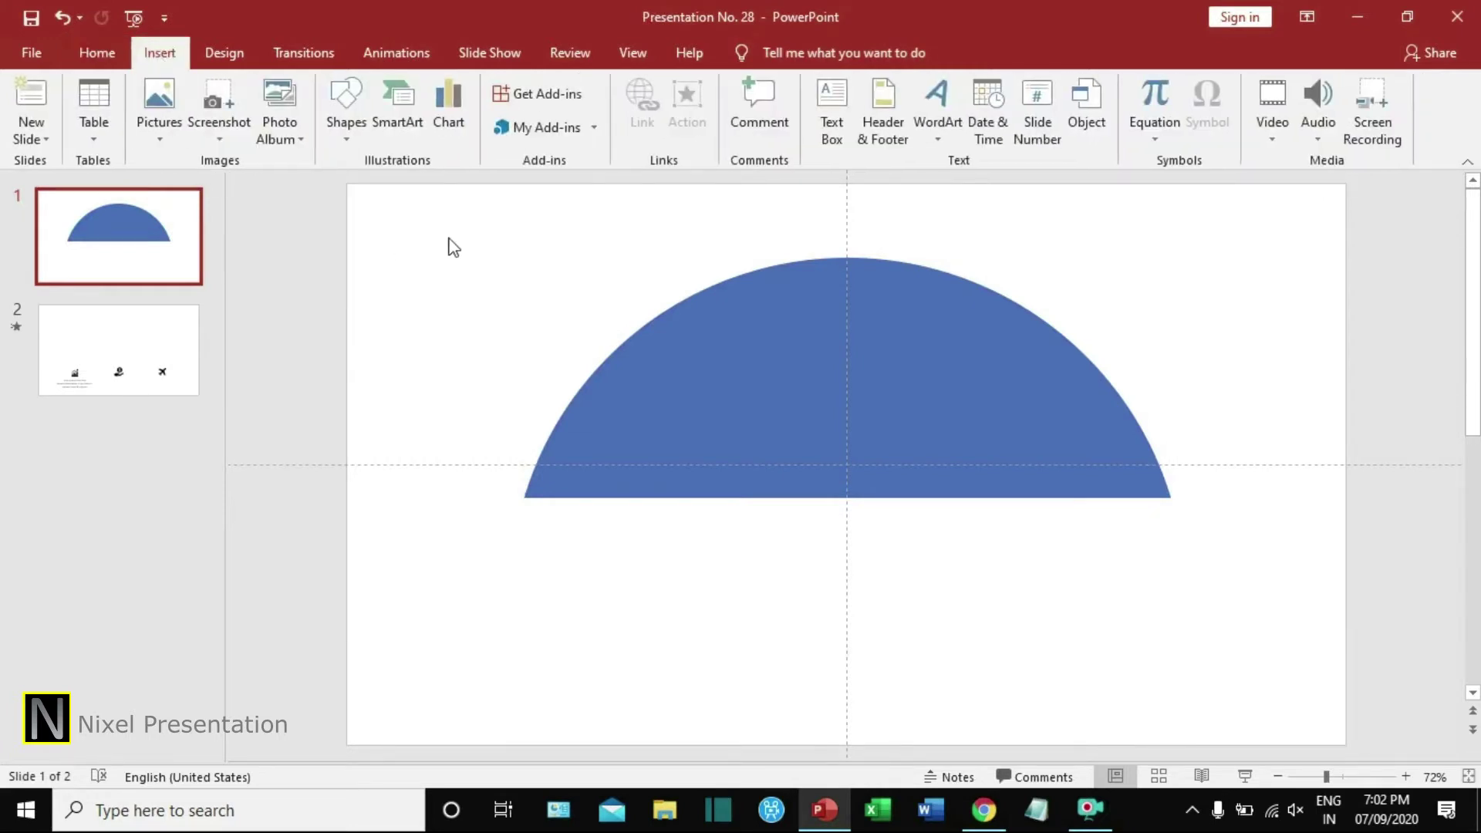
{"action": "left_click", "coordinate": [346, 123]}
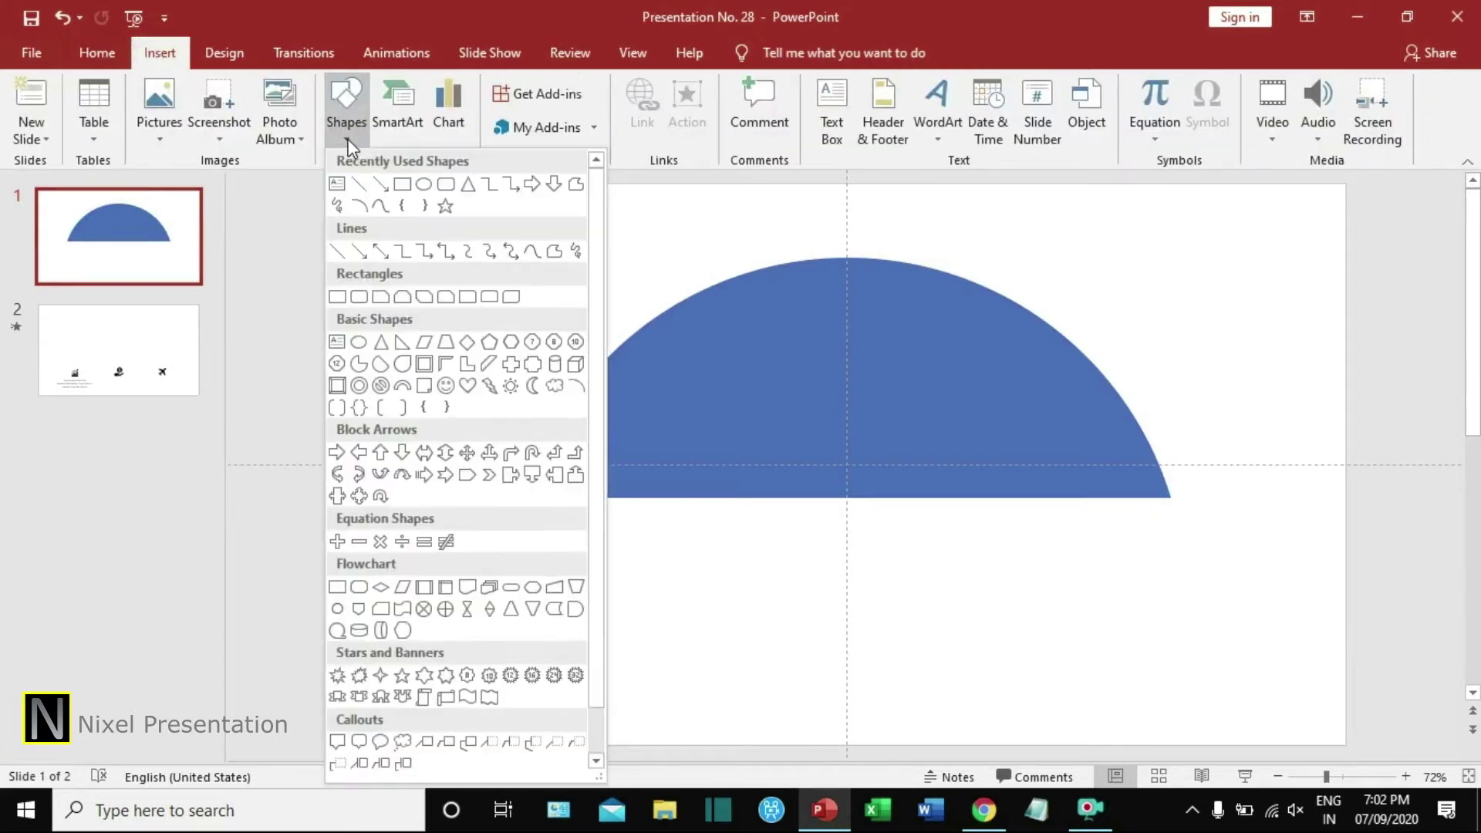
{"action": "left_click", "coordinate": [423, 184]}
{"action": "mouse_move", "coordinate": [489, 238]}
{"action": "left_mouse_down"}
{"action": "mouse_move", "coordinate": [632, 449]}
{"action": "mouse_move", "coordinate": [659, 553]}
{"action": "left_mouse_up"}
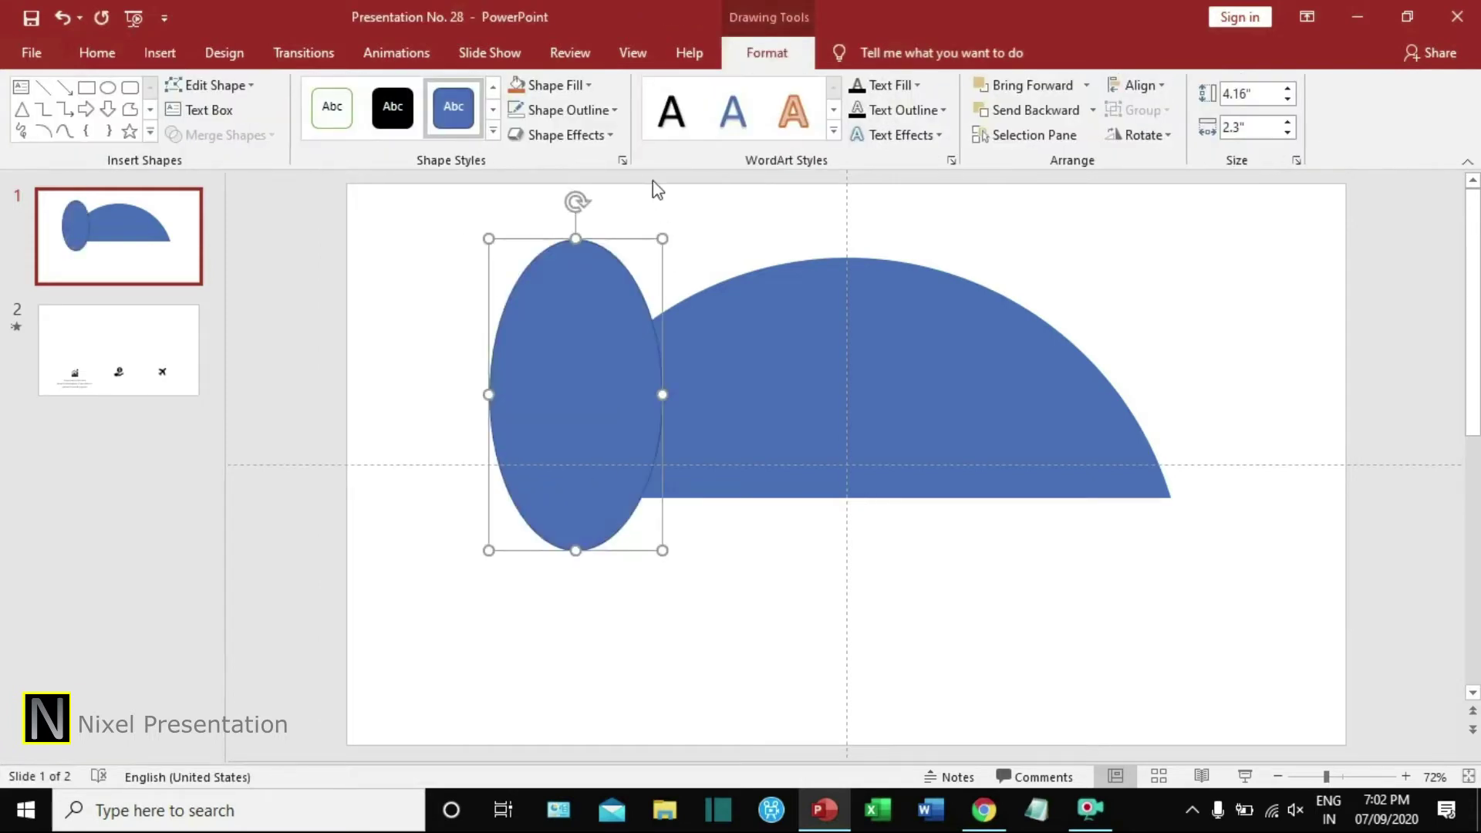
{"action": "left_click", "coordinate": [567, 114]}
{"action": "left_click", "coordinate": [590, 300]}
Fill the tall oval with standard yellow and centre it over the dome on the vertical guide.
{"action": "left_click_drag", "start_coordinate": [655, 391], "coordinate": [801, 434]}
{"action": "left_click", "coordinate": [572, 86]}
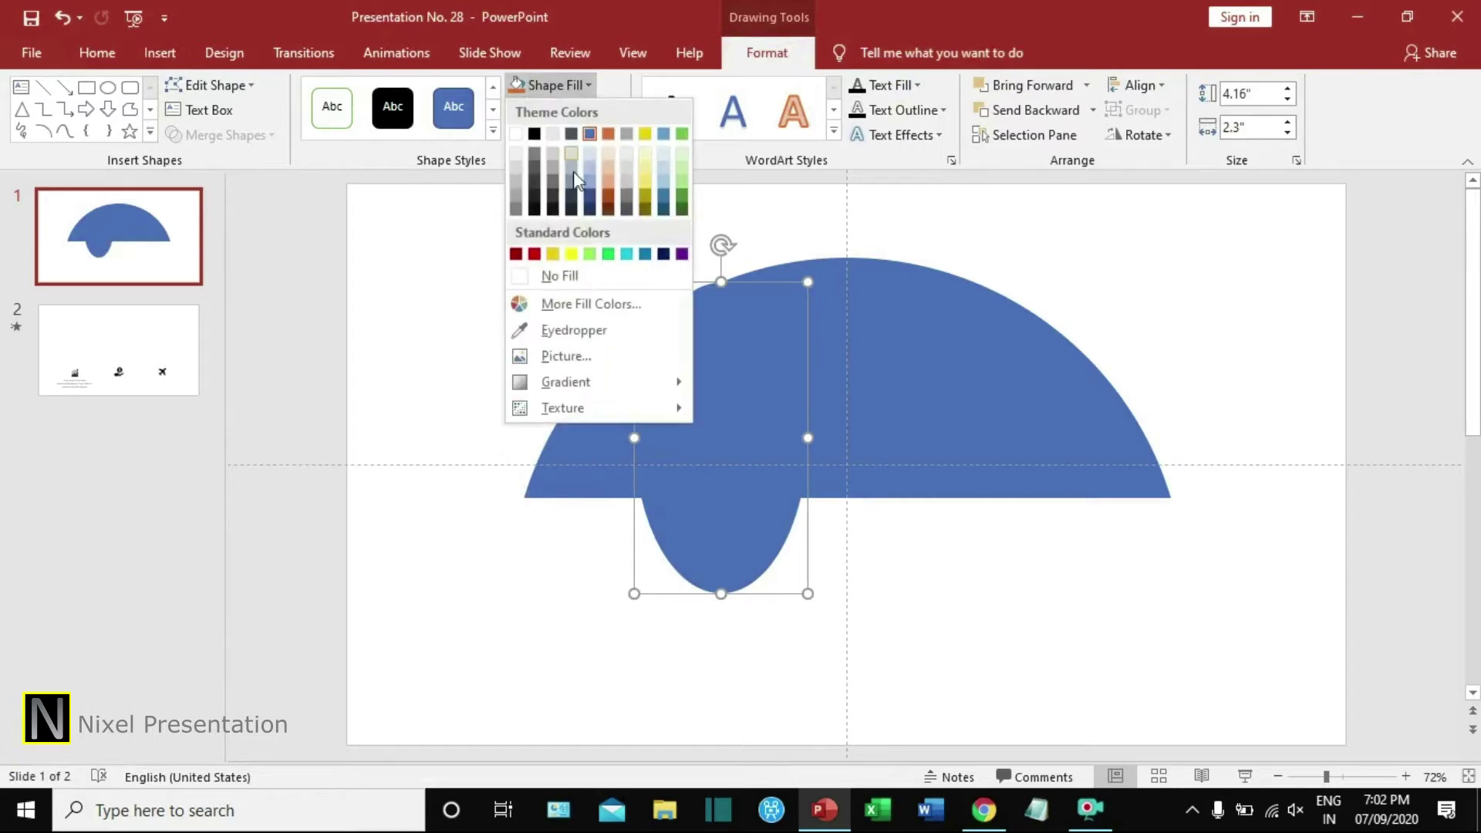
{"action": "left_click", "coordinate": [564, 255]}
{"action": "left_click_drag", "start_coordinate": [728, 400], "coordinate": [847, 366]}
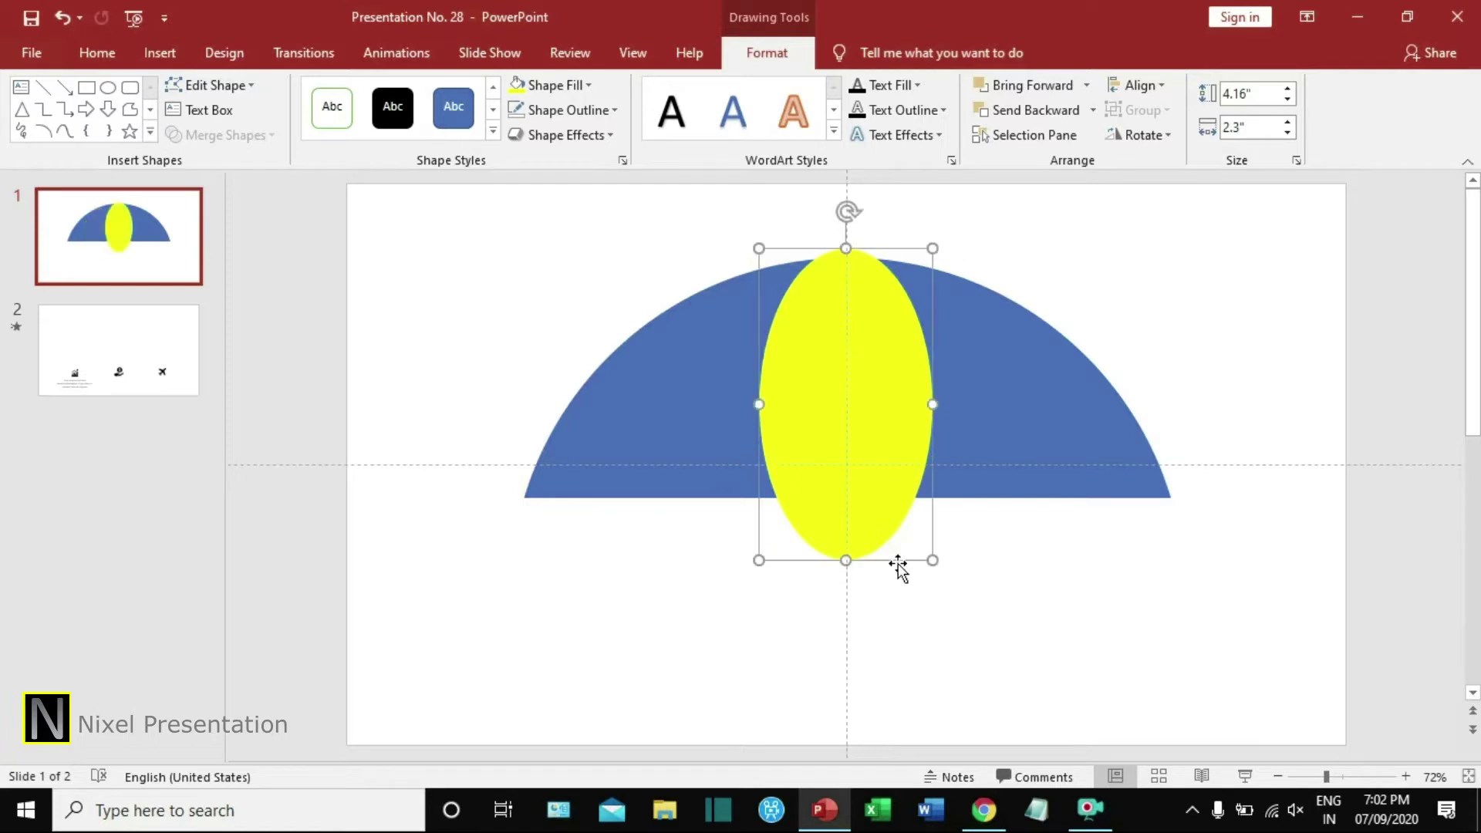
Enlarge the yellow oval to about 3.53" wide and centre it with its tip meeting the top of the dome.
{"action": "left_click_drag", "start_coordinate": [928, 560], "coordinate": [971, 614]}
{"action": "left_click_drag", "start_coordinate": [875, 534], "coordinate": [861, 540]}
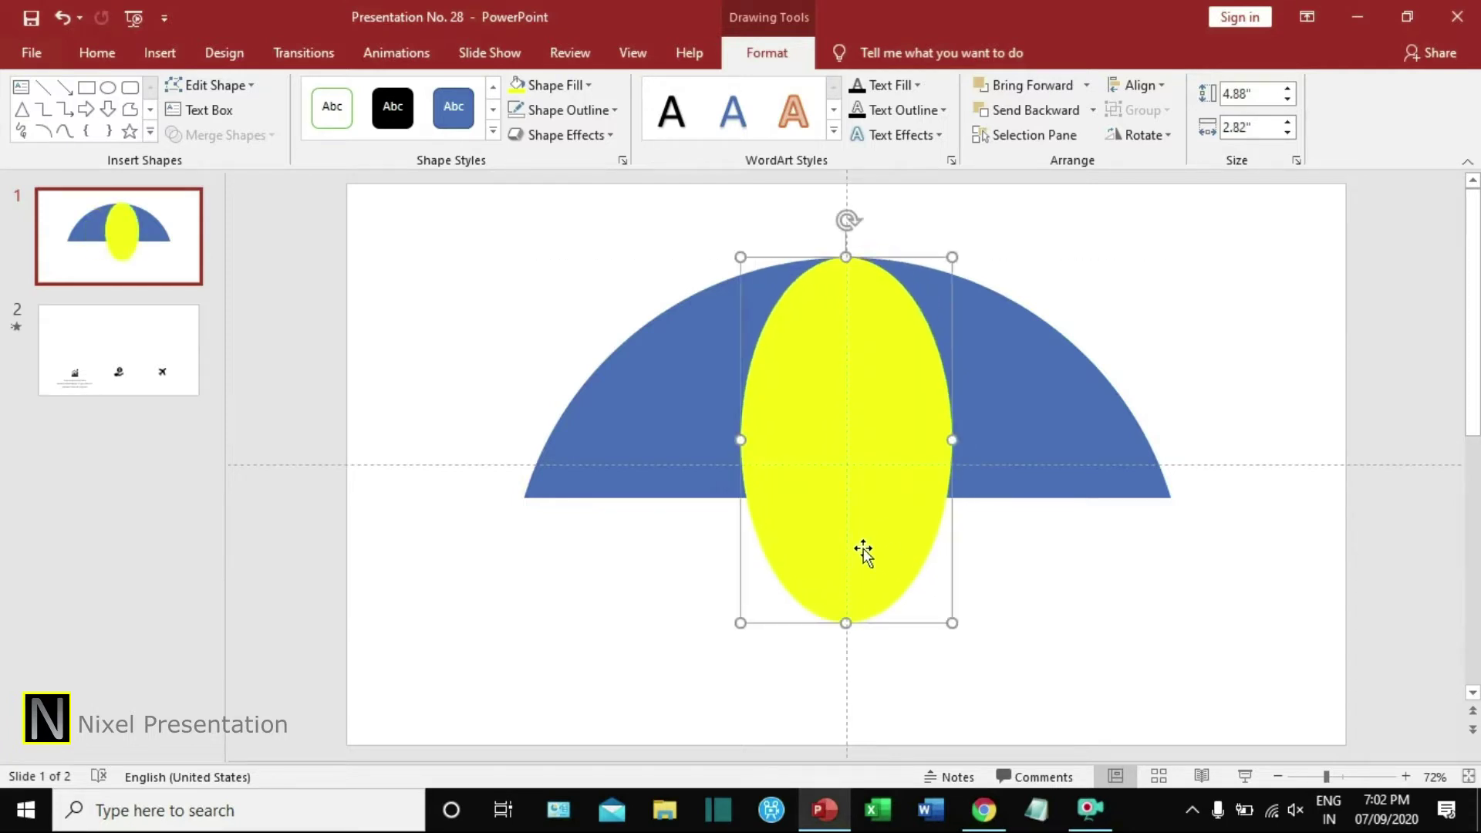
{"action": "left_click_drag", "start_coordinate": [947, 620], "coordinate": [992, 657]}
{"action": "left_click_drag", "start_coordinate": [877, 569], "coordinate": [862, 571]}
{"action": "left_click", "coordinate": [1021, 612]}
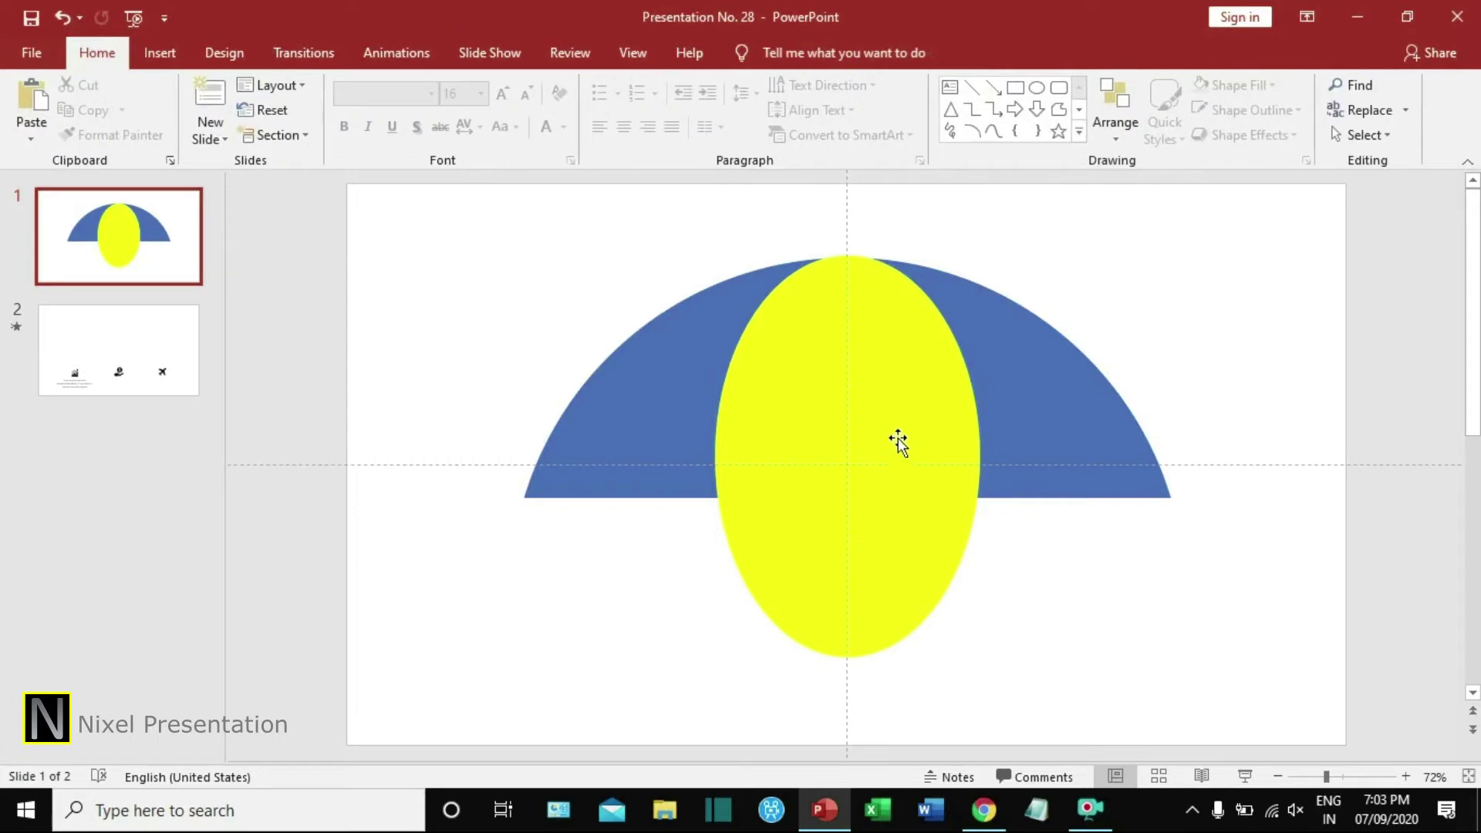
Fragment the yellow oval and the dome into separate pieces.
{"action": "left_click", "coordinate": [858, 429]}
{"action": "left_click", "coordinate": [623, 415], "text": "shift"}
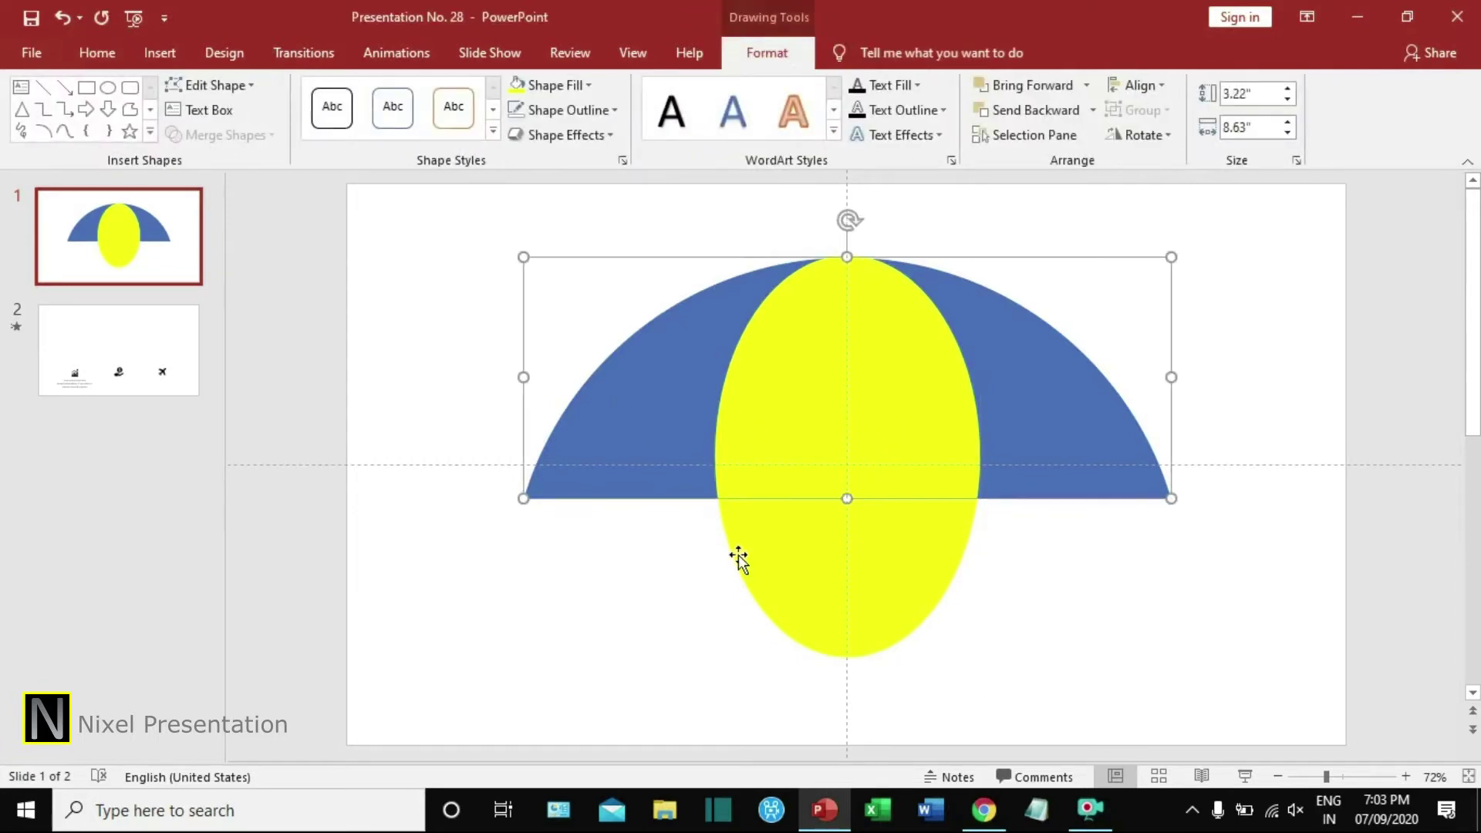
{"action": "left_click", "coordinate": [223, 135]}
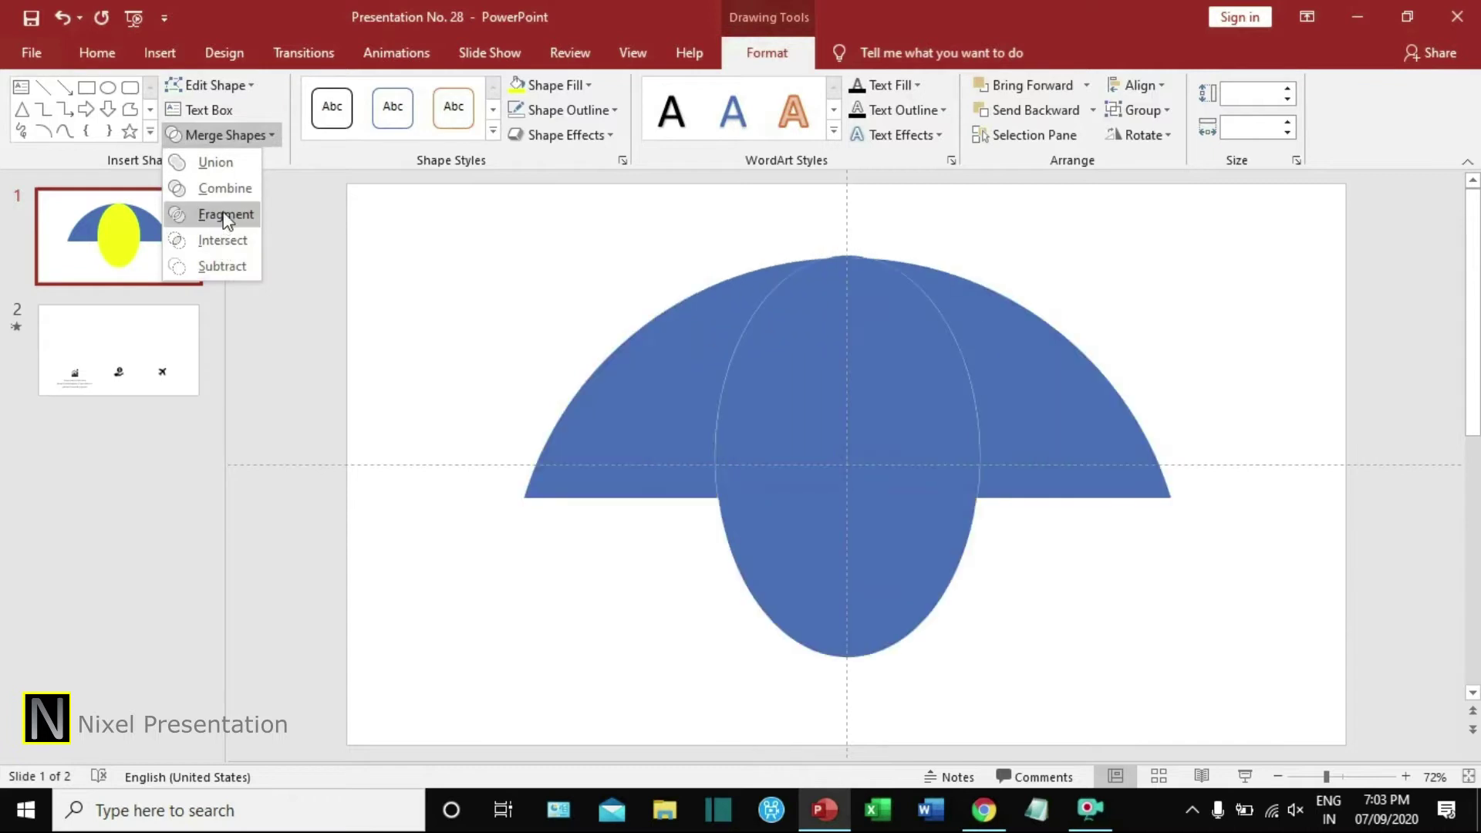
{"action": "left_click", "coordinate": [224, 214]}
Delete the oval fragment hanging below the dome's flat edge.
{"action": "left_click", "coordinate": [978, 617]}
{"action": "left_click", "coordinate": [836, 571]}
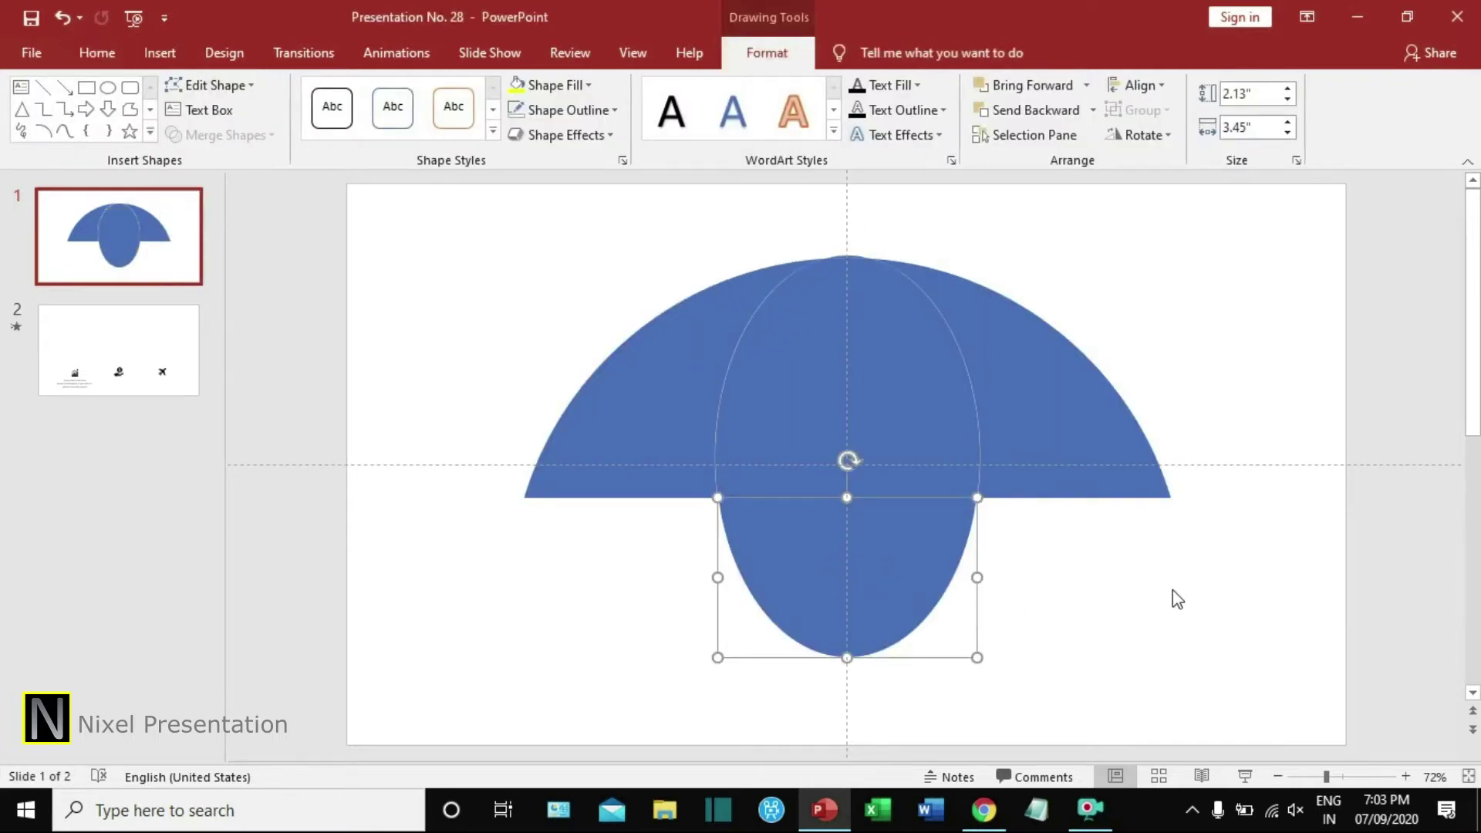
{"action": "key", "text": "Delete"}
Remove the thin leftover sliver at the dome's peak and fit the middle segment back between the two side segments.
{"action": "left_click_drag", "start_coordinate": [878, 341], "coordinate": [879, 398]}
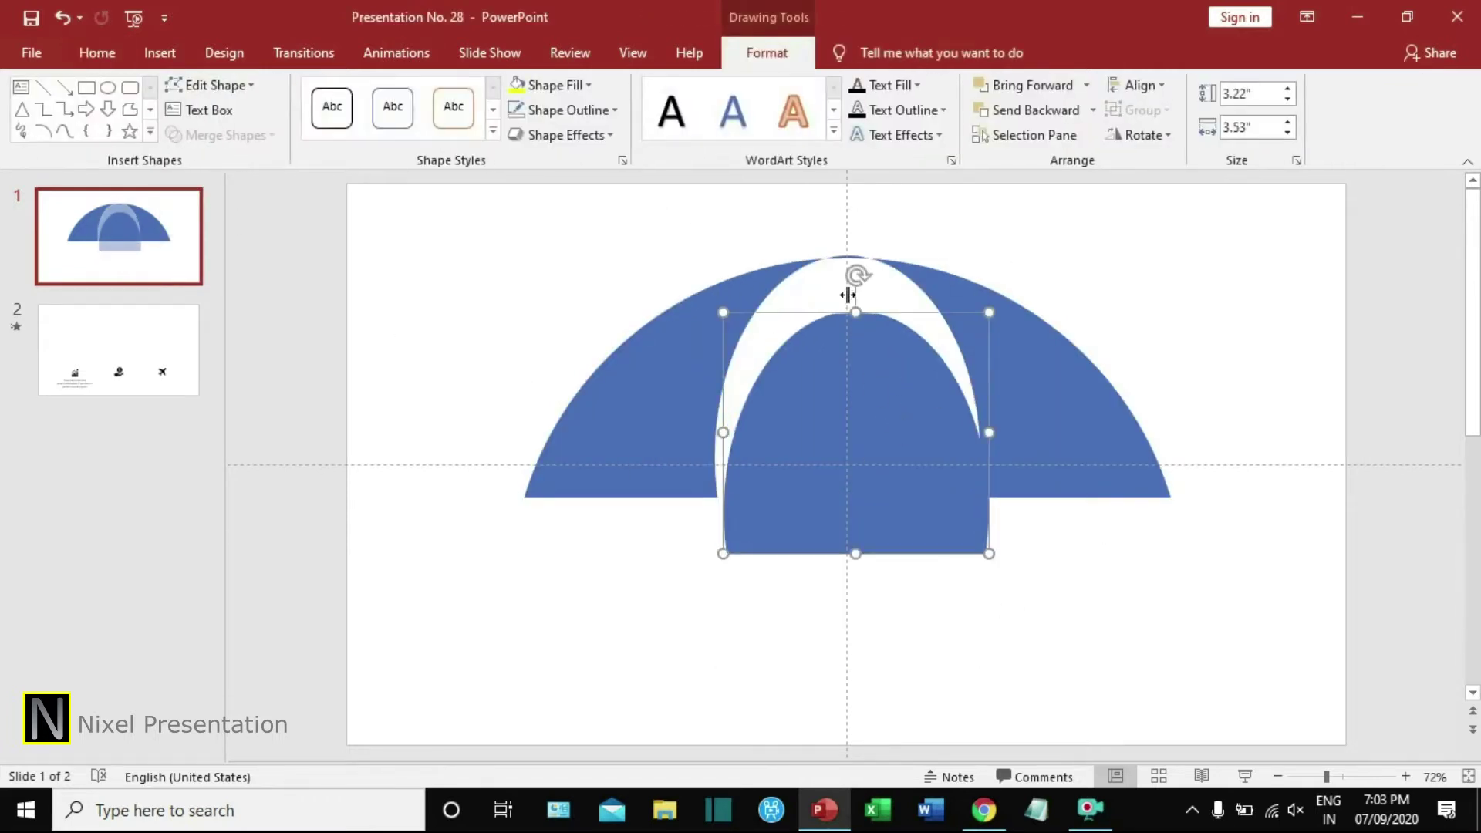
{"action": "left_click", "coordinate": [848, 261]}
{"action": "left_click", "coordinate": [1015, 565]}
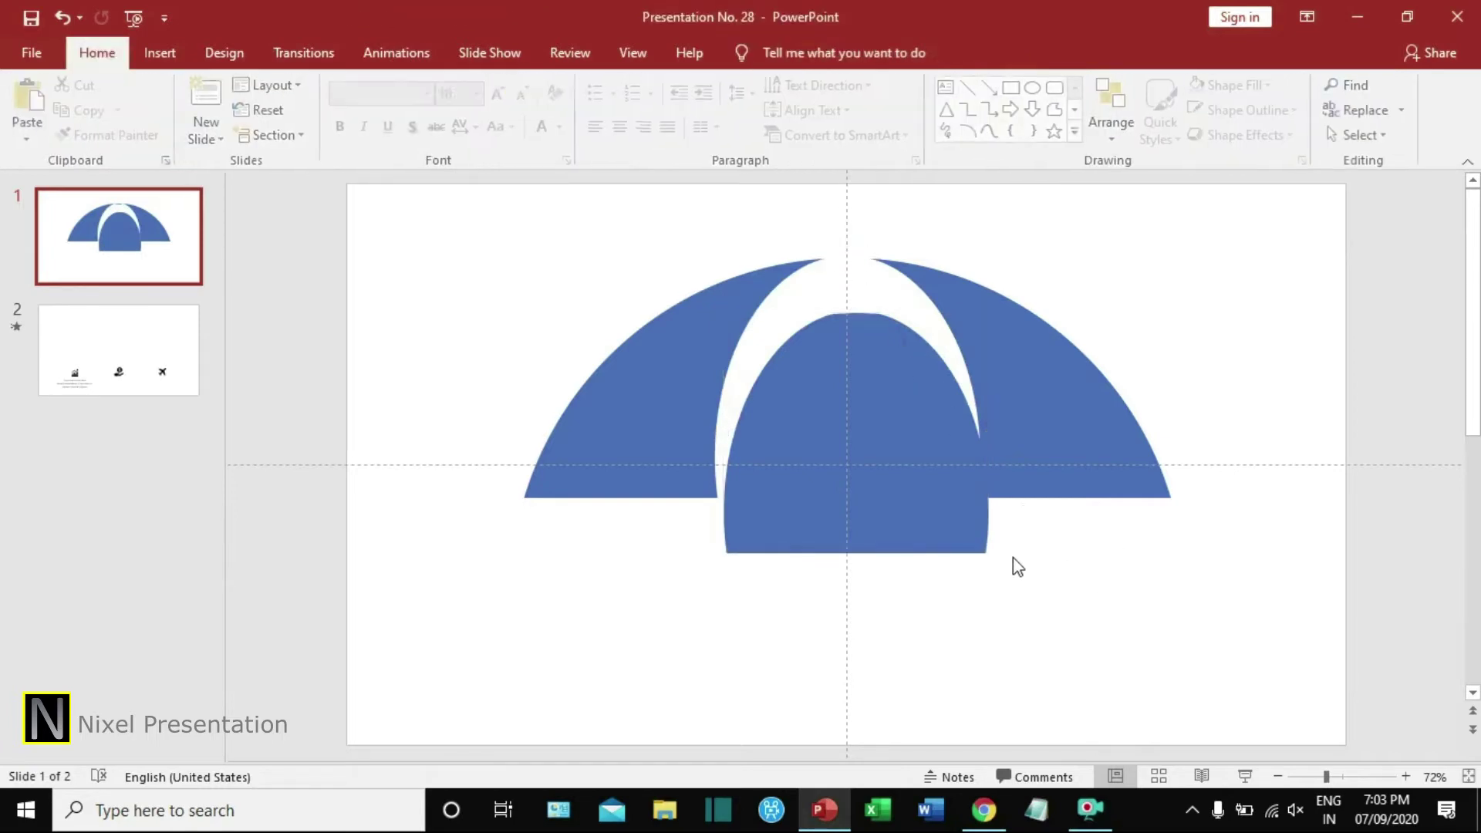
{"action": "left_click", "coordinate": [836, 443]}
{"action": "key", "text": "ctrl+z"}
{"action": "left_click_drag", "start_coordinate": [833, 420], "coordinate": [831, 414]}
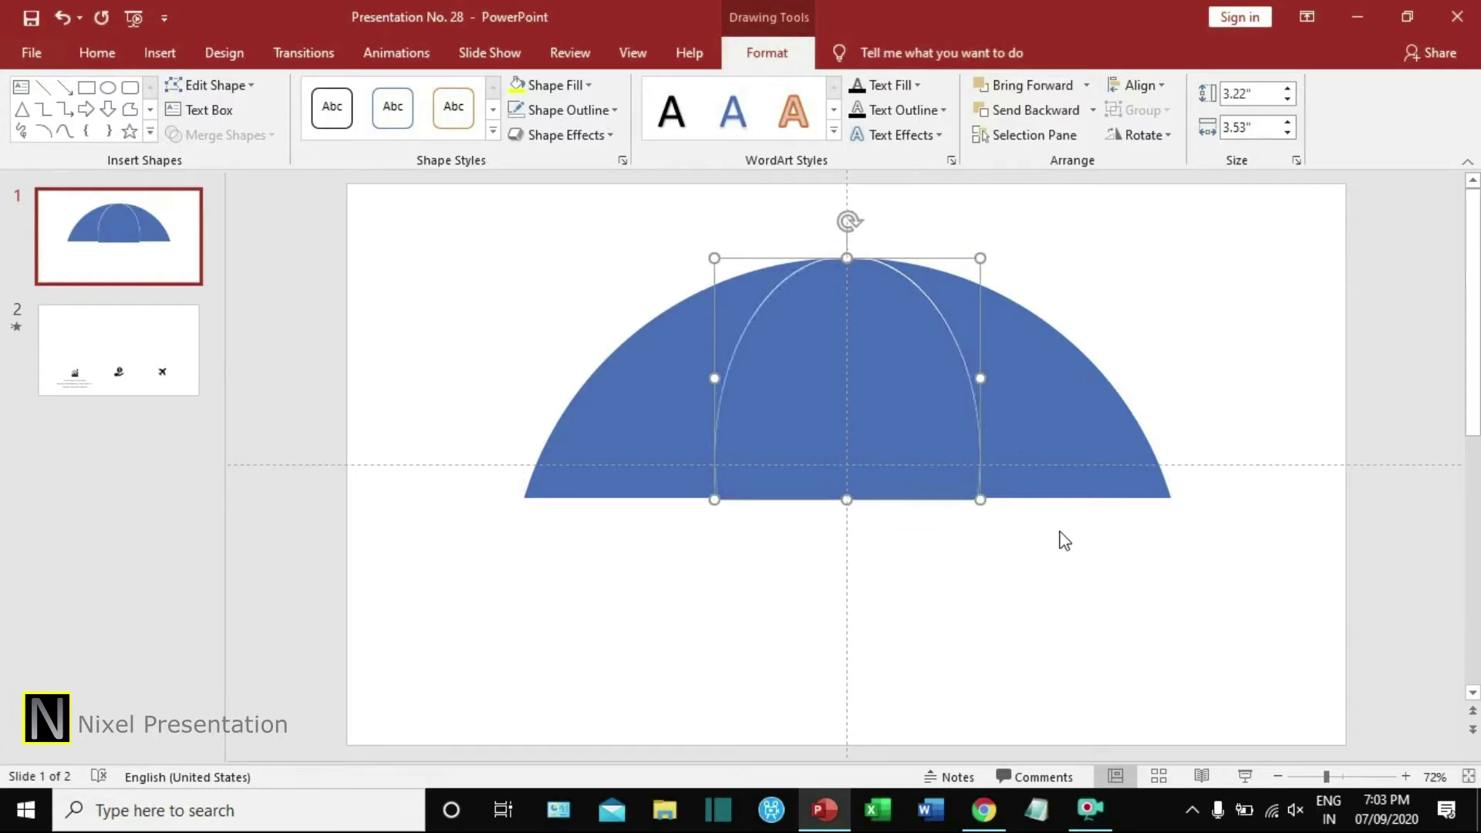
{"action": "left_click", "coordinate": [1061, 687]}
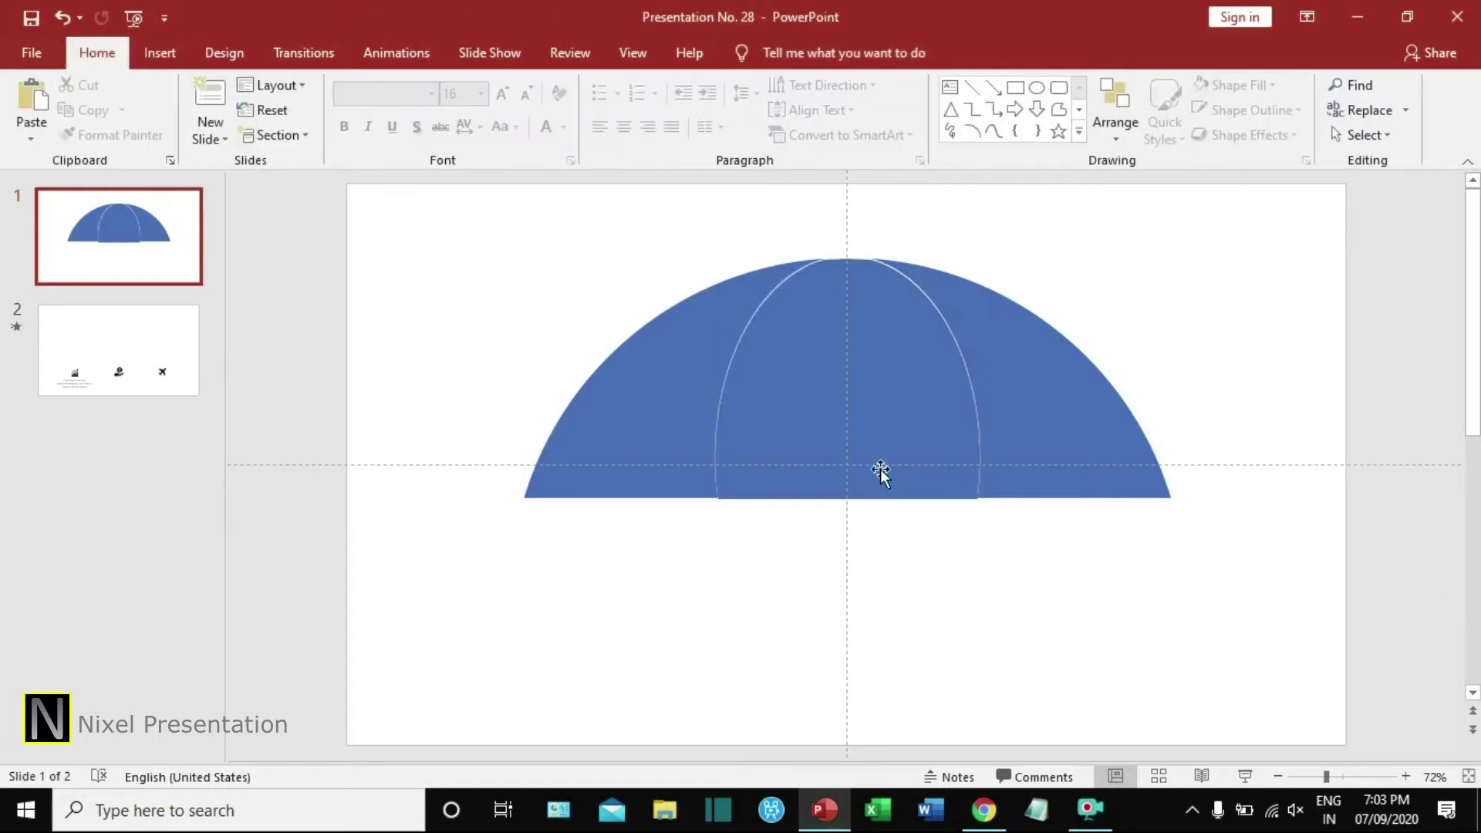
Draw a horizontal ellipse about 4.02" wide and 2.35" high below the dome, without an outline.
{"action": "left_click", "coordinate": [164, 54]}
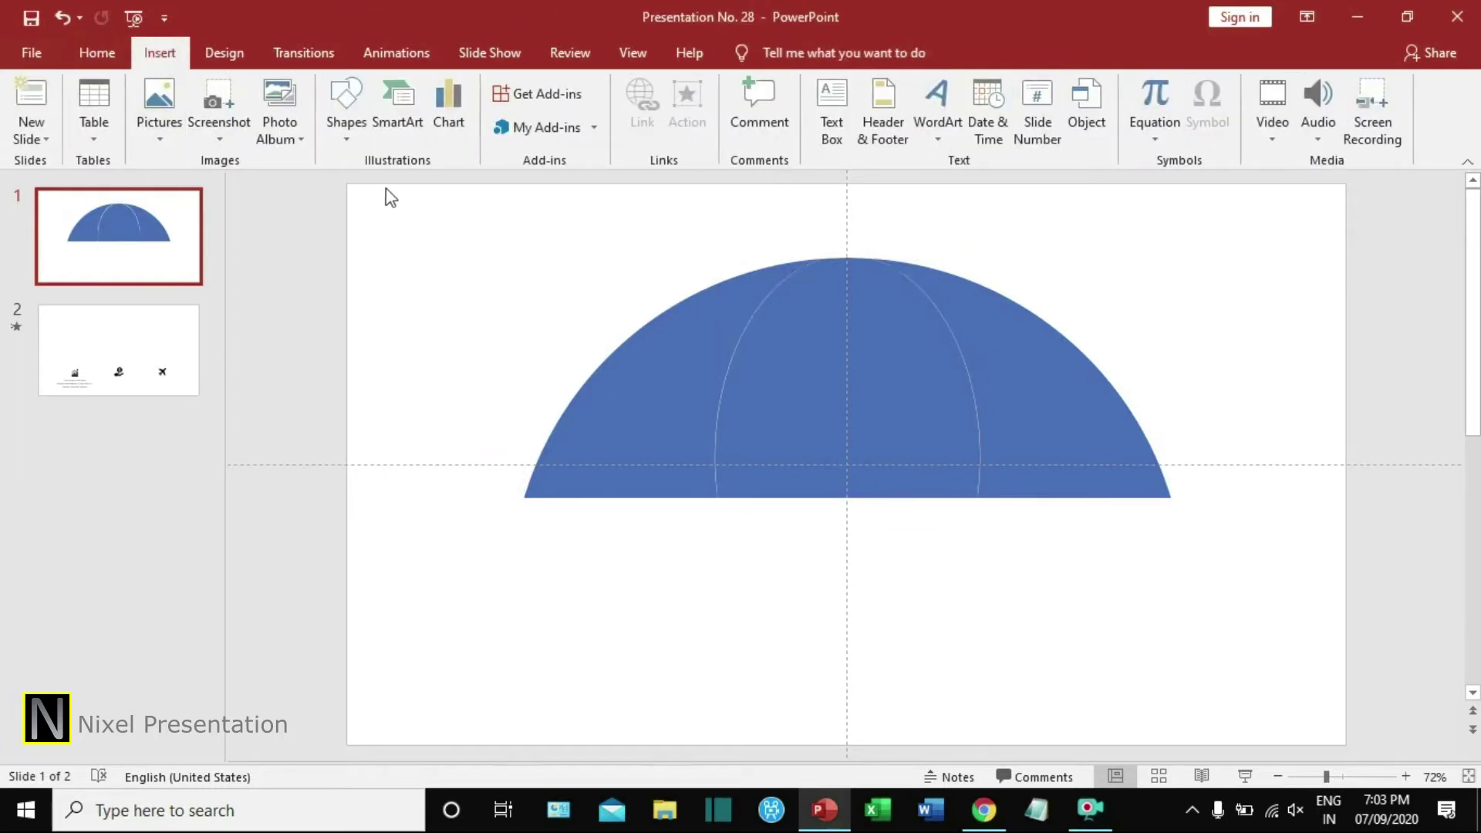
{"action": "left_click", "coordinate": [347, 125]}
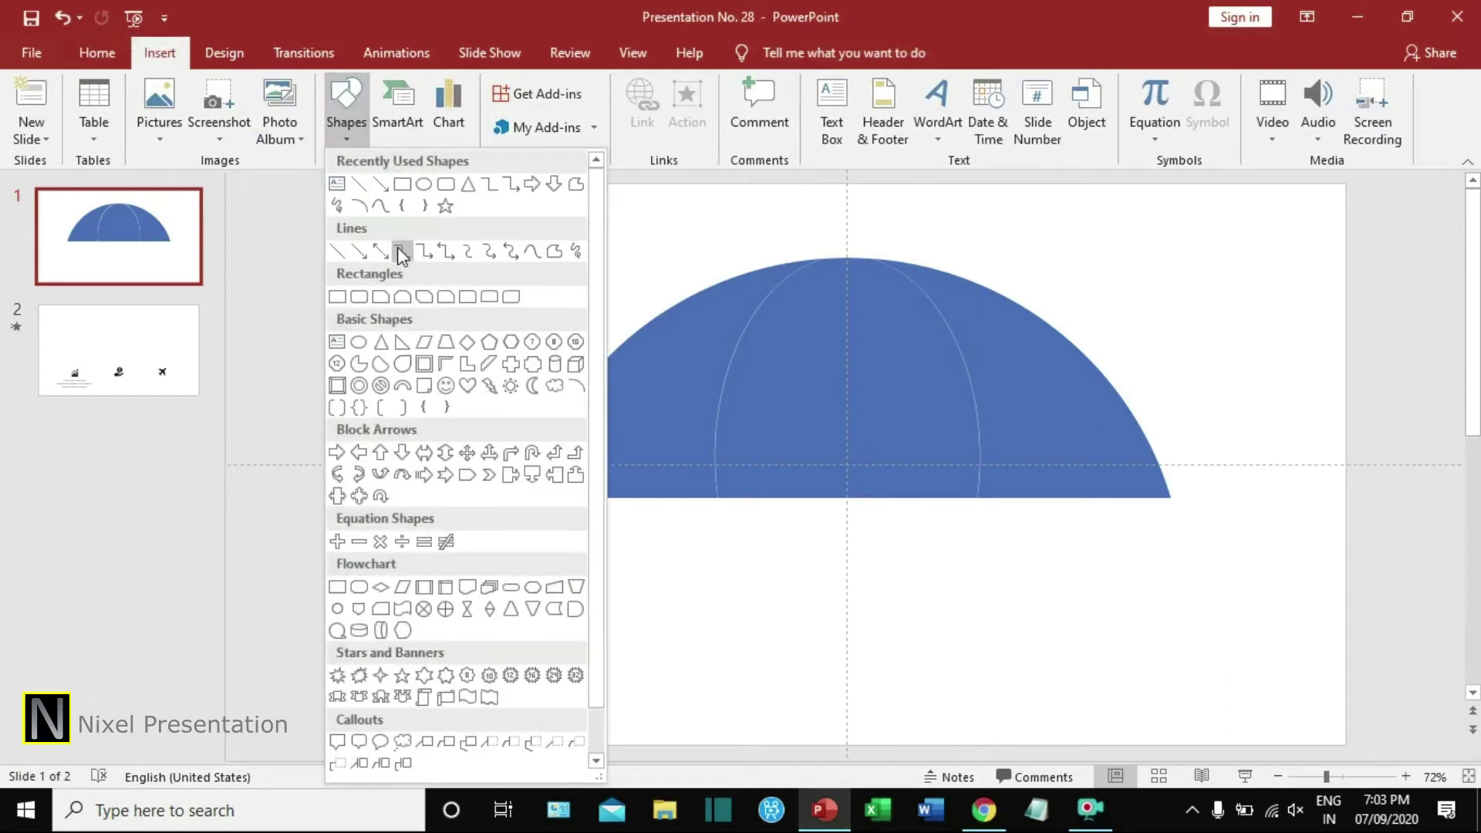
{"action": "left_click", "coordinate": [413, 204]}
{"action": "left_click_drag", "start_coordinate": [591, 548], "coordinate": [825, 692]}
{"action": "left_click", "coordinate": [579, 112]}
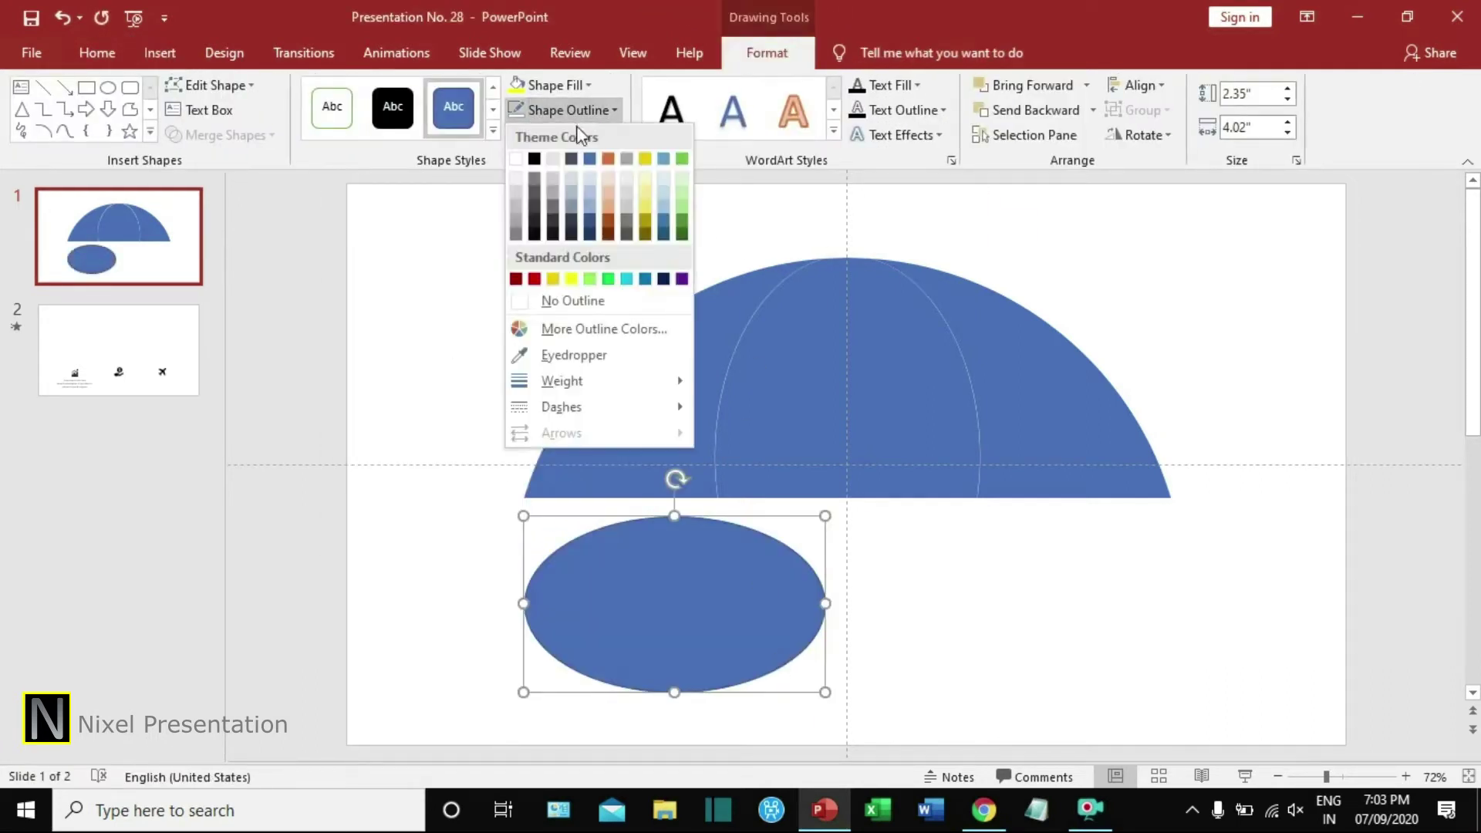
{"action": "left_click", "coordinate": [575, 298]}
Fill the ellipse below the dome with a light yellow theme shade.
{"action": "left_click", "coordinate": [558, 91]}
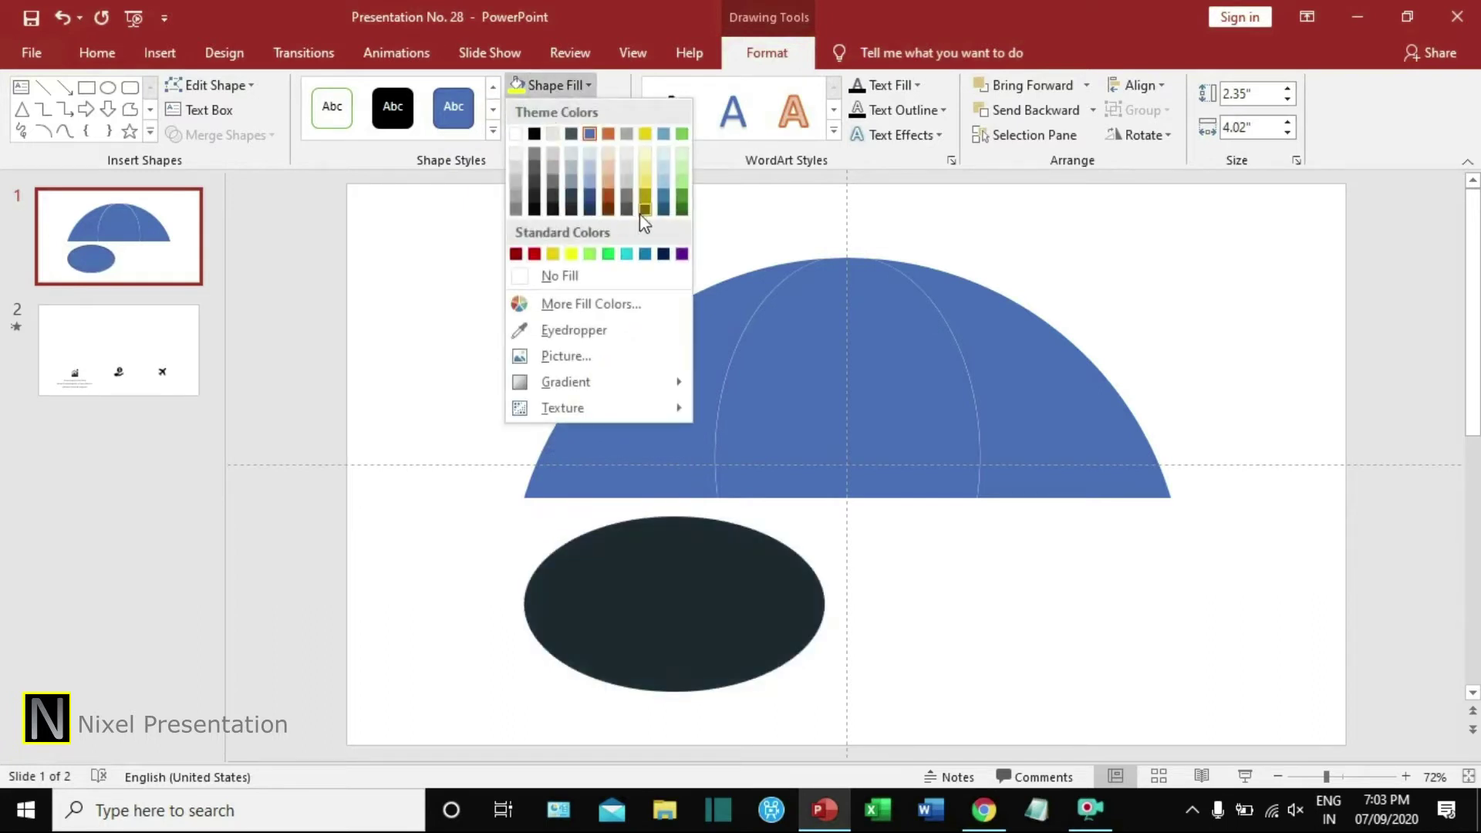
{"action": "left_click", "coordinate": [641, 171]}
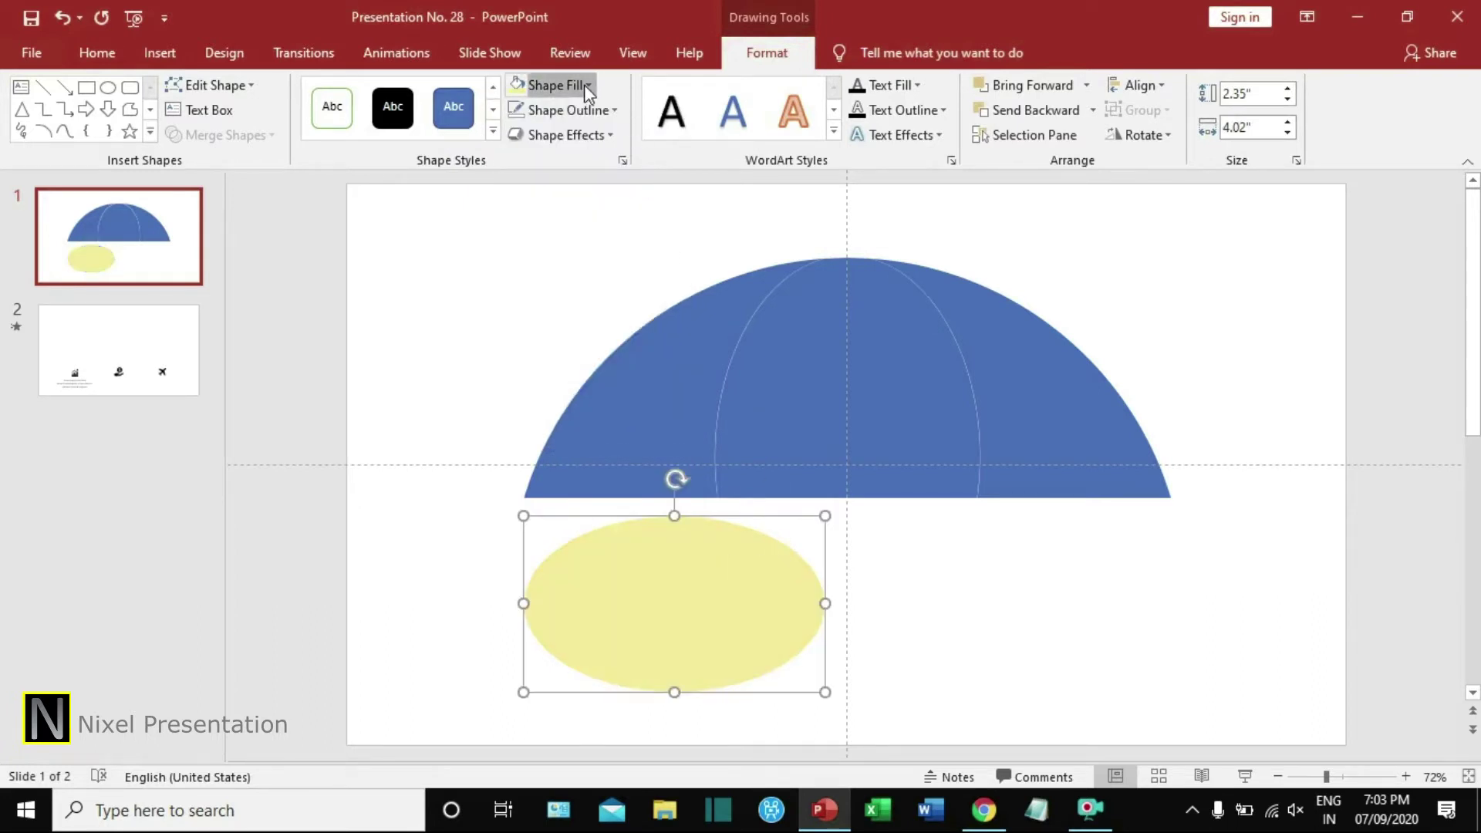
{"action": "left_click", "coordinate": [585, 84]}
{"action": "left_click", "coordinate": [646, 191]}
Enlarge the yellow ellipse and centre it on the vertical guide so its arc crosses the middle segment's lower corners.
{"action": "left_click_drag", "start_coordinate": [688, 560], "coordinate": [833, 534]}
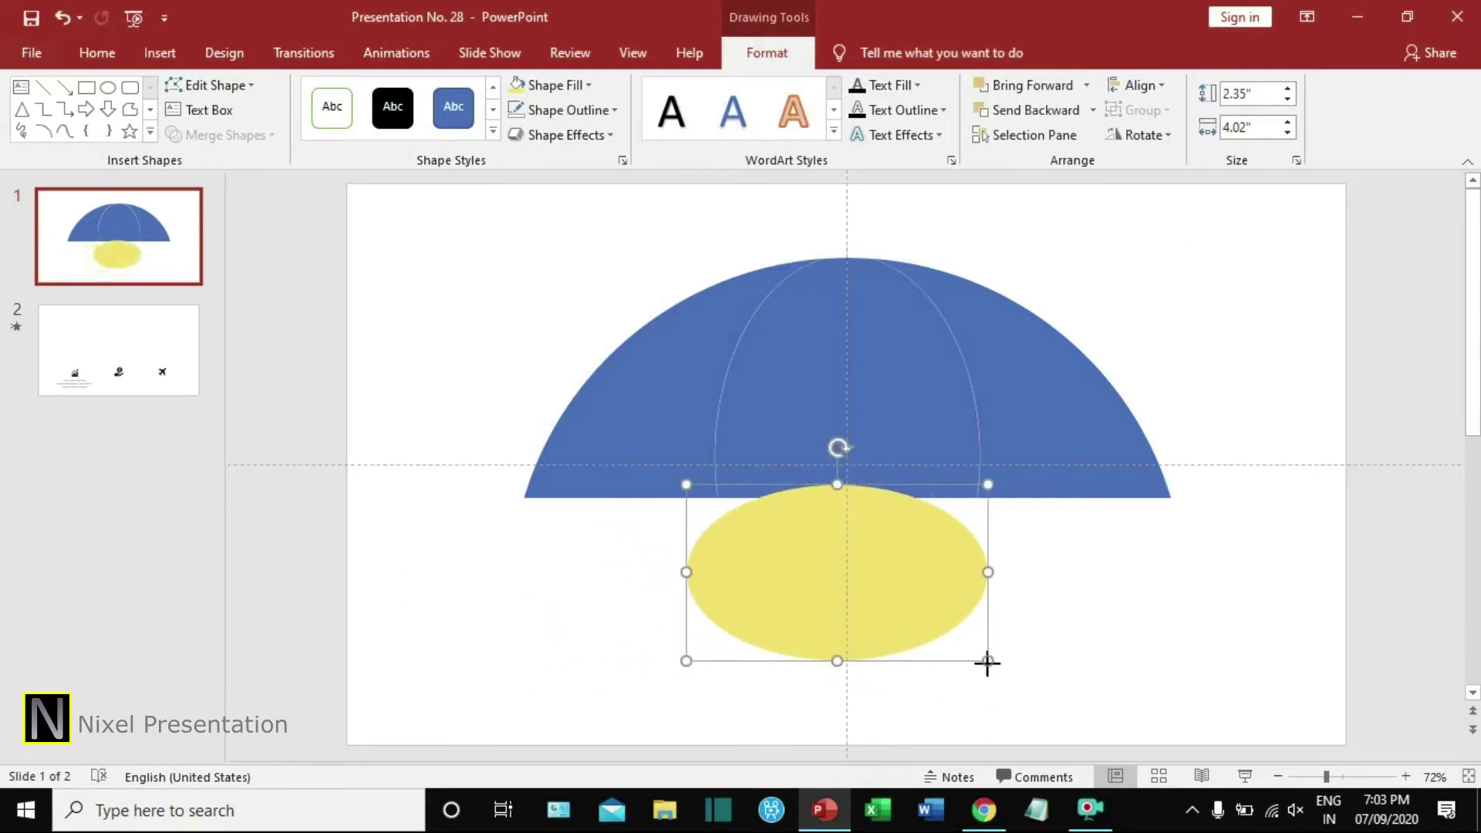
{"action": "left_click_drag", "start_coordinate": [985, 660], "coordinate": [1081, 705]}
{"action": "left_click_drag", "start_coordinate": [852, 591], "coordinate": [825, 582]}
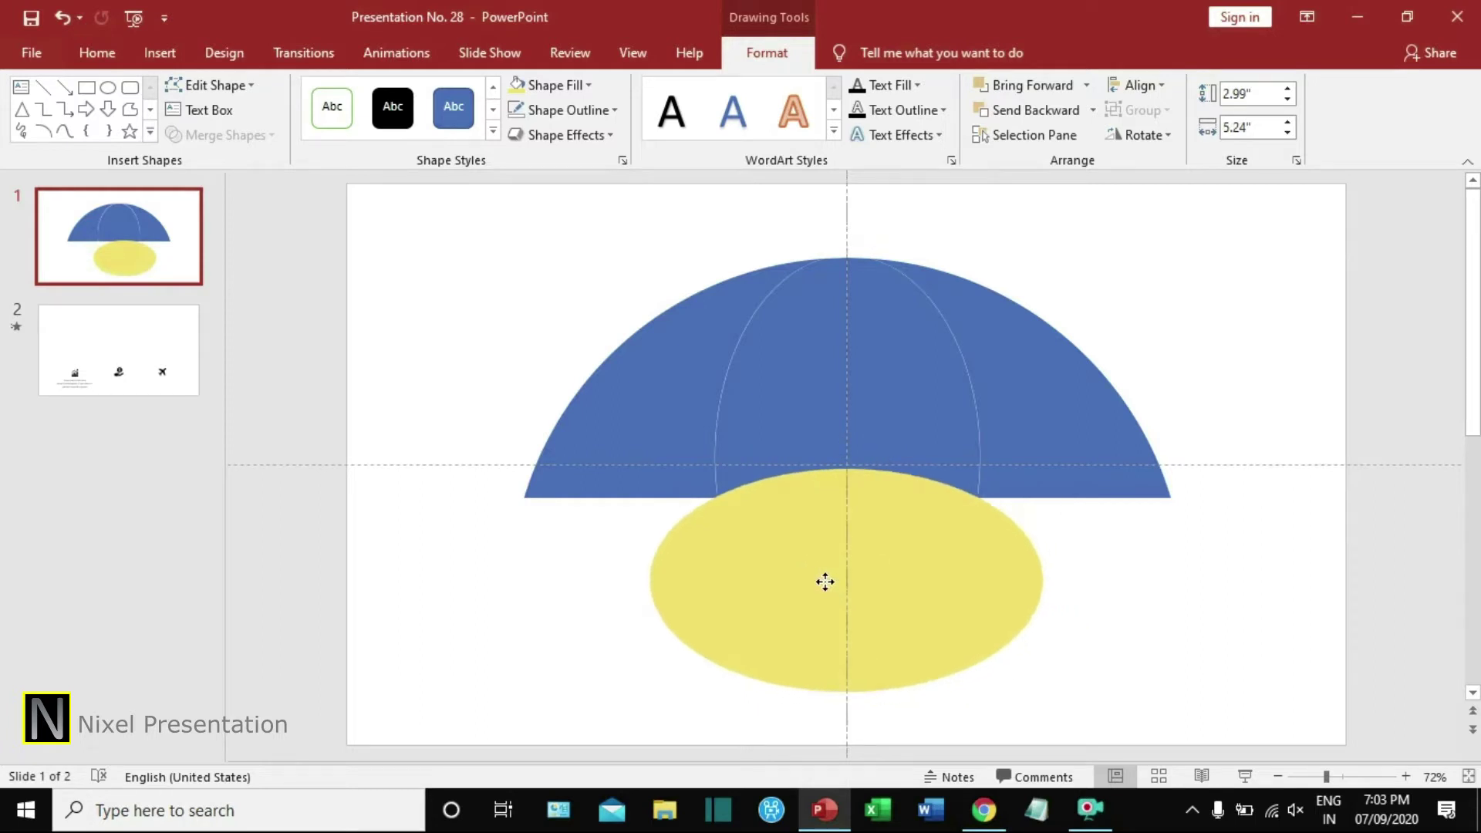
{"action": "left_click_drag", "start_coordinate": [824, 581], "coordinate": [824, 583]}
{"action": "left_click_drag", "start_coordinate": [1039, 696], "coordinate": [1145, 736]}
{"action": "left_click_drag", "start_coordinate": [956, 606], "coordinate": [912, 621]}
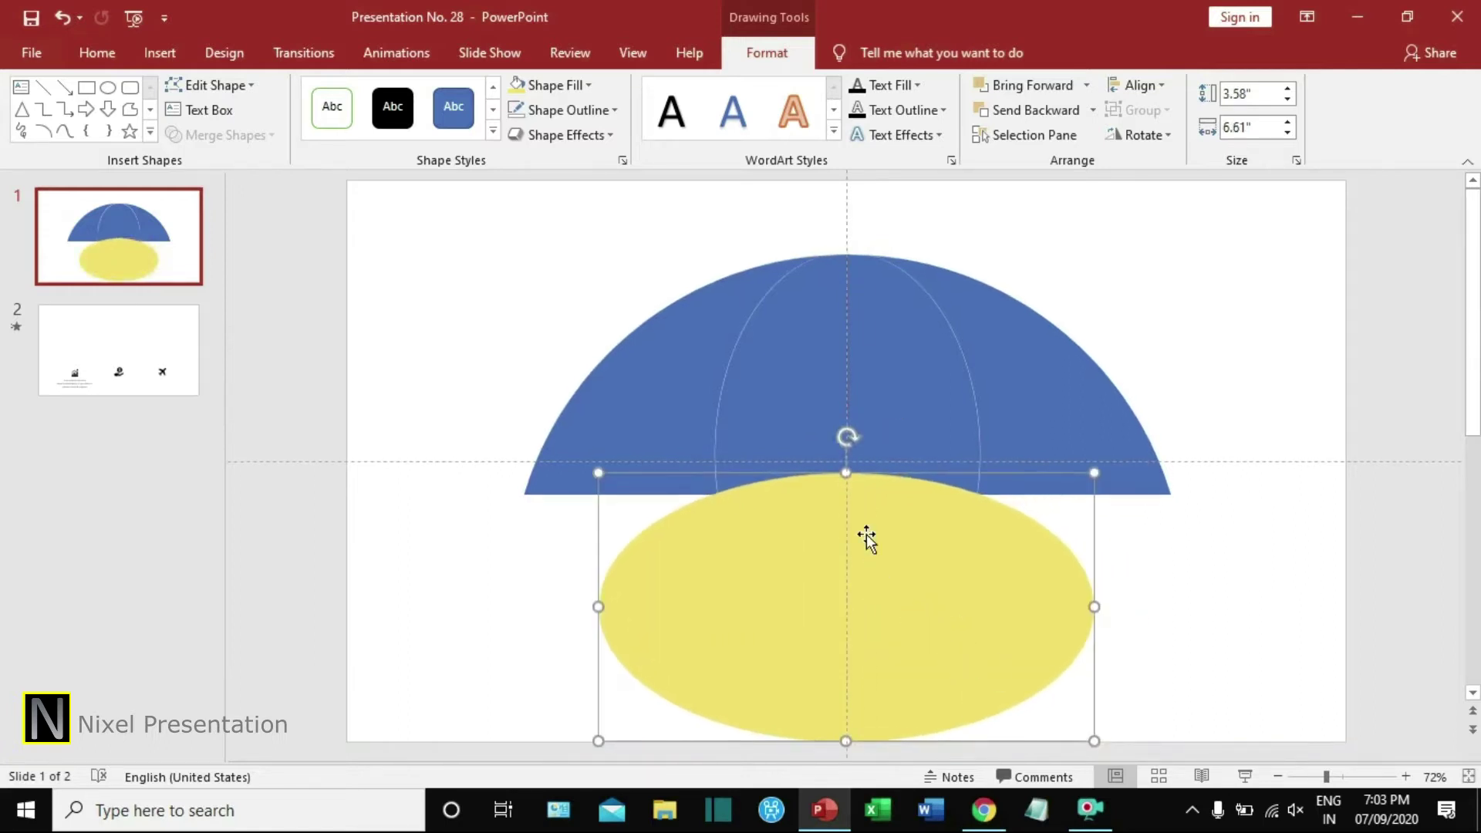
{"action": "left_click_drag", "start_coordinate": [1094, 742], "coordinate": [1201, 789]}
{"action": "left_click_drag", "start_coordinate": [982, 674], "coordinate": [916, 661]}
Subtract the yellow ellipse from the middle segment to give it a curved lower edge.
{"action": "left_click", "coordinate": [862, 357]}
{"action": "left_click", "coordinate": [861, 574], "text": "shift"}
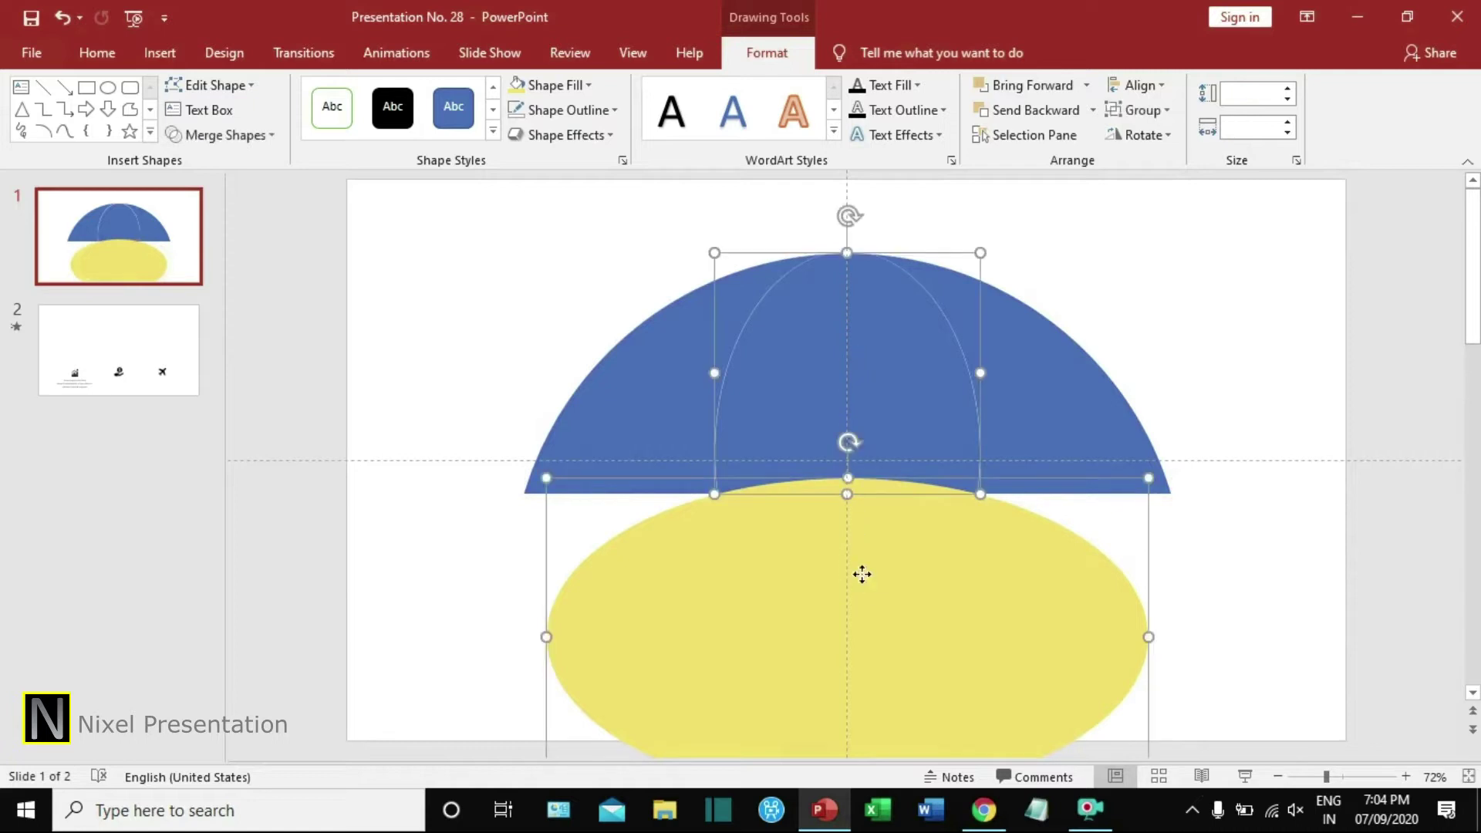
{"action": "left_click", "coordinate": [219, 134]}
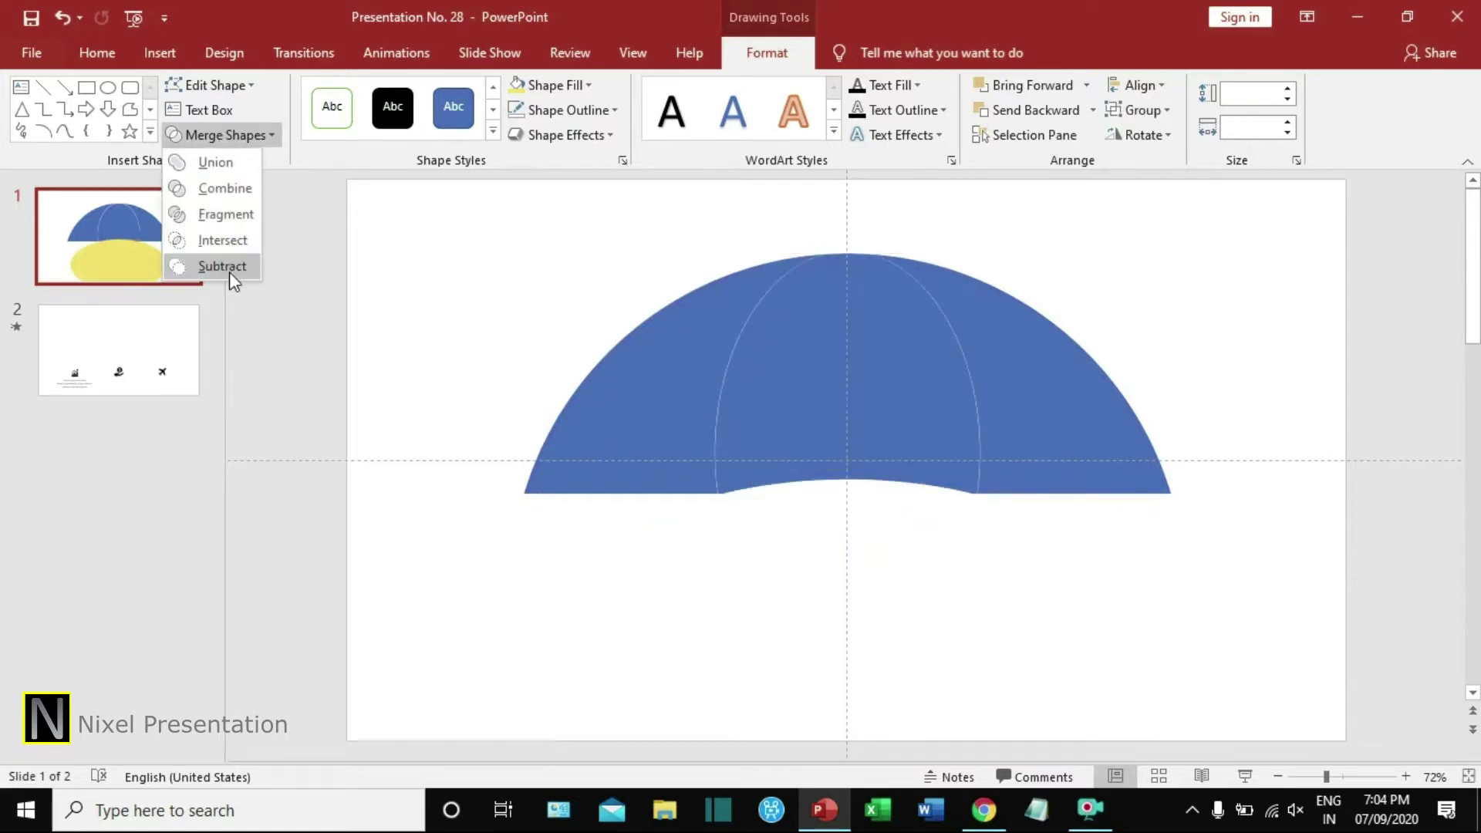
{"action": "left_click", "coordinate": [226, 268]}
{"action": "left_click", "coordinate": [889, 556]}
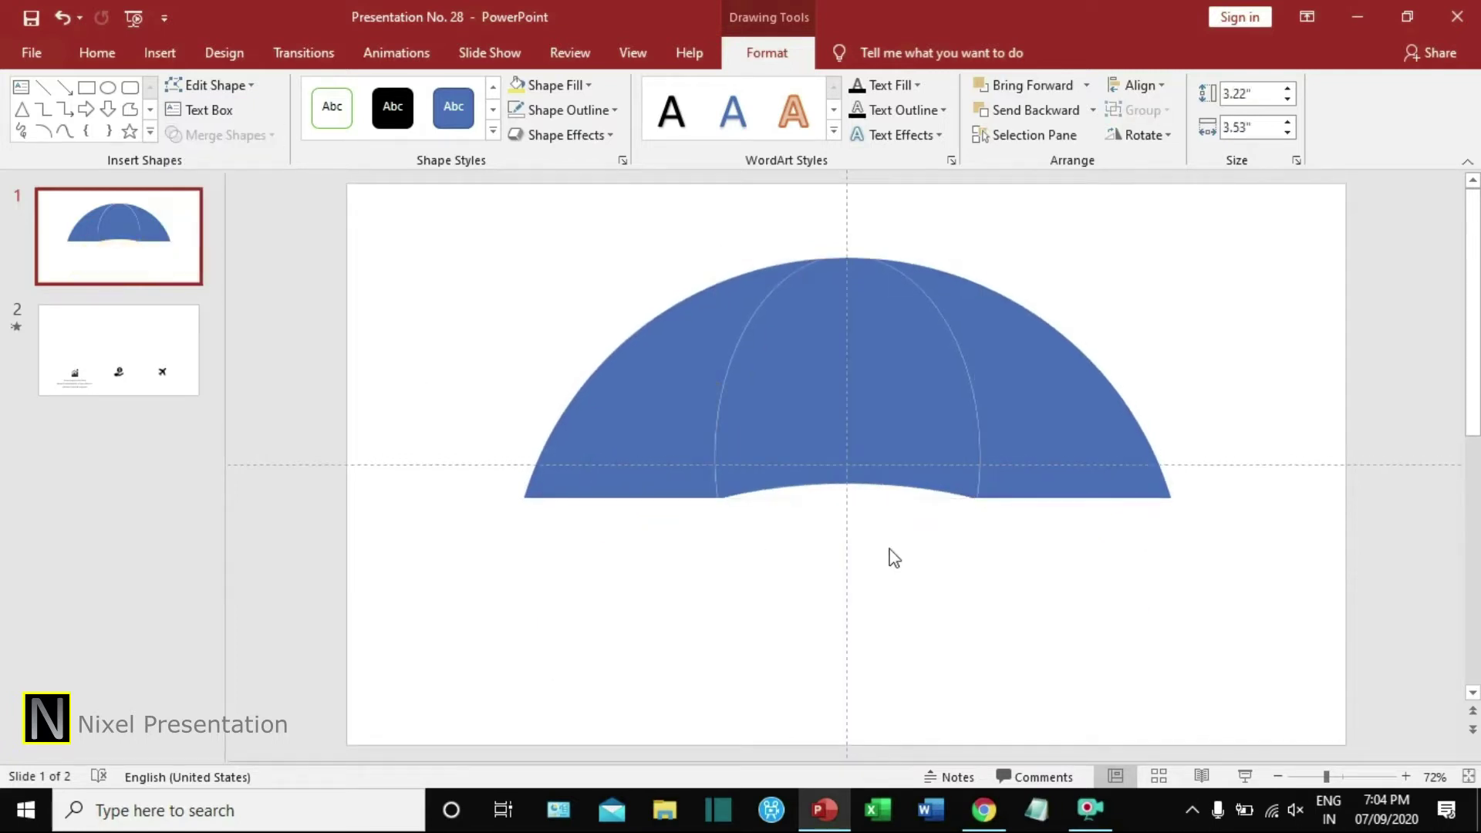
Draw an ellipse about 3.41" wide and 2.76" high over the left segment's lower edge, filled light yellow without an outline.
{"action": "left_click", "coordinate": [164, 60]}
{"action": "left_click", "coordinate": [346, 127]}
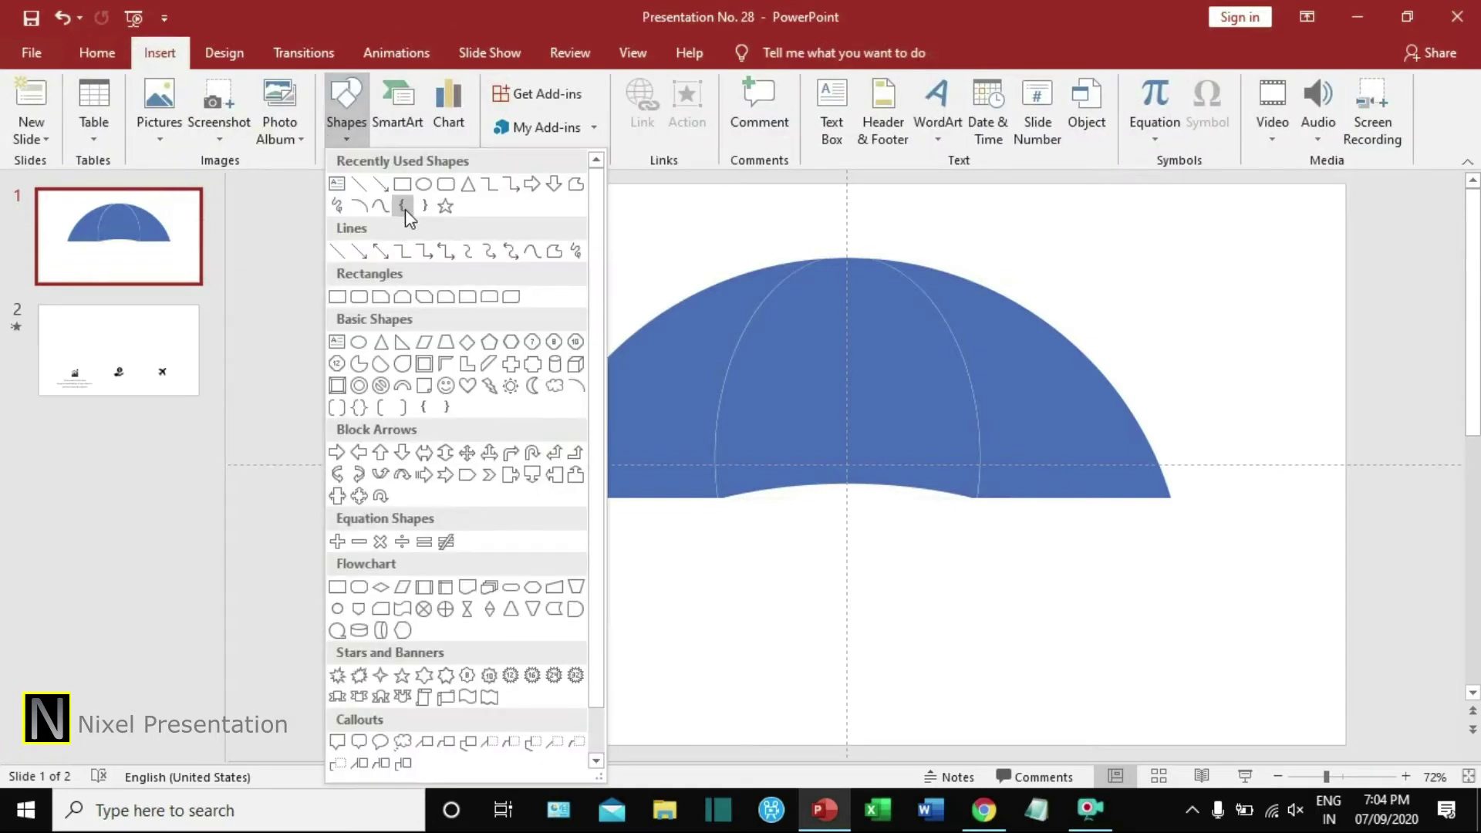
{"action": "left_click", "coordinate": [424, 185]}
{"action": "left_click_drag", "start_coordinate": [503, 467], "coordinate": [758, 670]}
{"action": "left_click", "coordinate": [614, 110]}
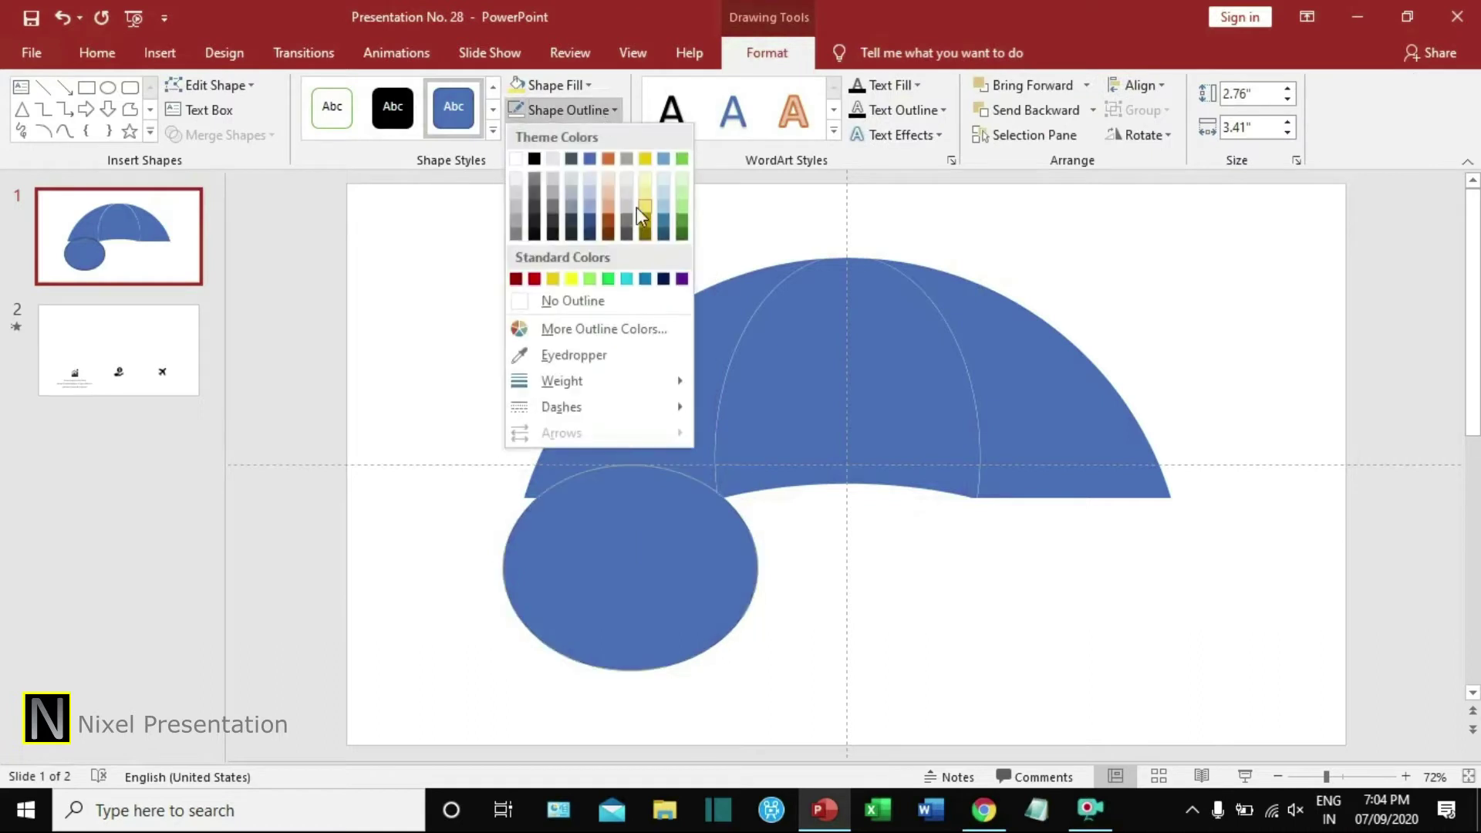
{"action": "left_click", "coordinate": [591, 302]}
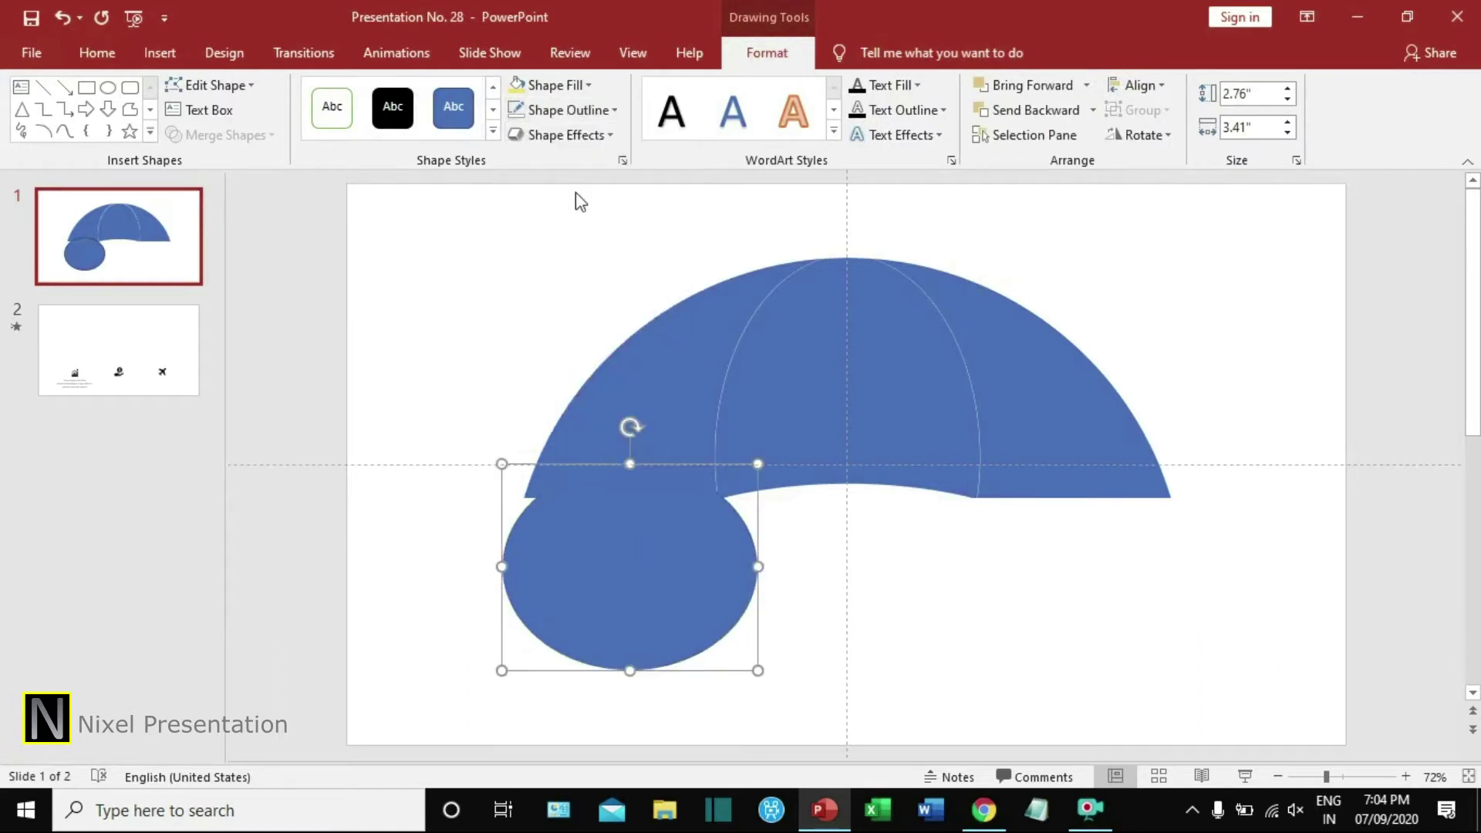
{"action": "left_click", "coordinate": [586, 87]}
{"action": "left_click", "coordinate": [646, 165]}
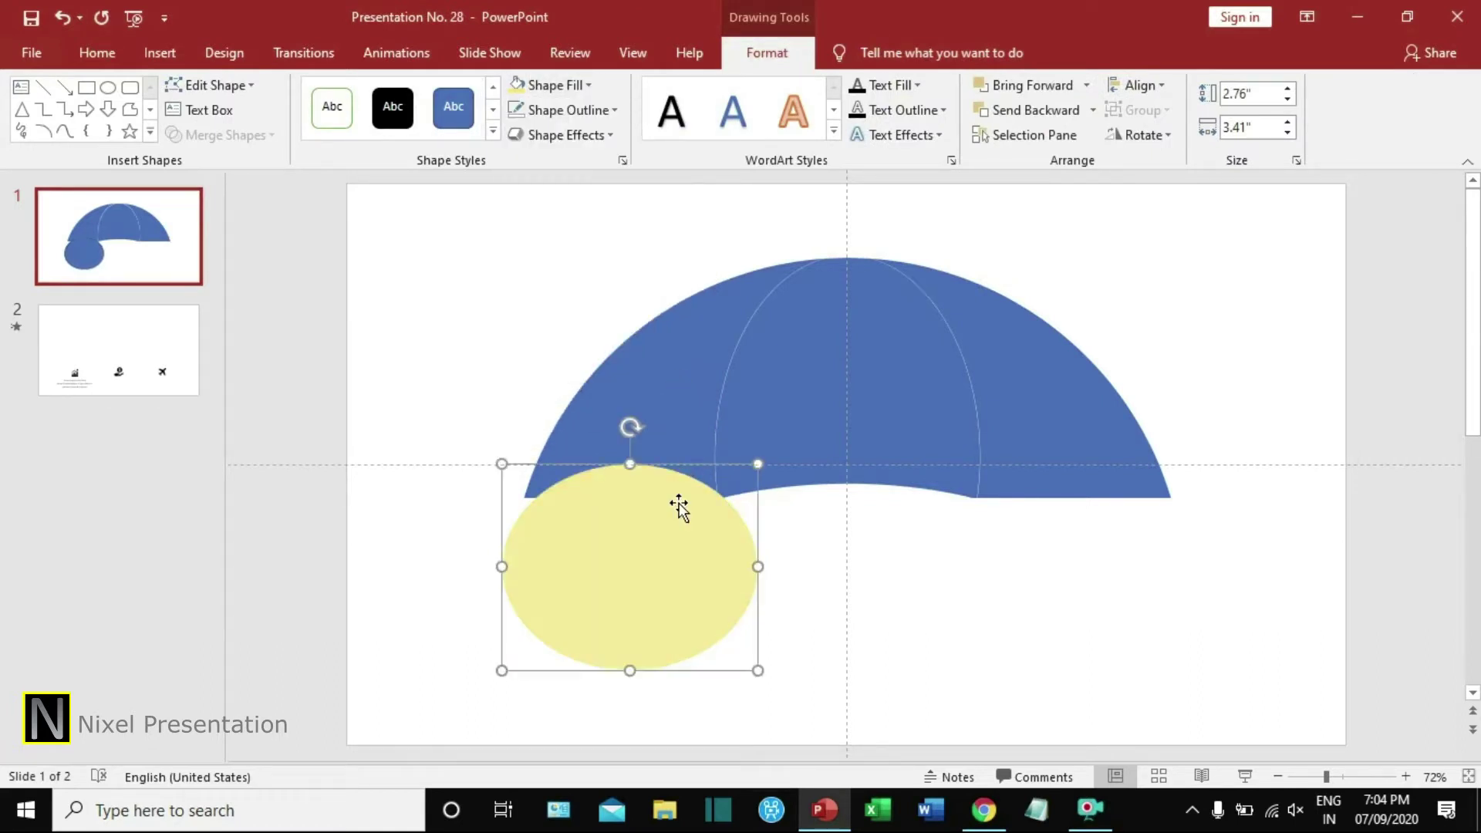
Enlarge the yellow ellipse to about 4.73" by 3.74" and position its arc across the left segment's lower corners.
{"action": "left_click_drag", "start_coordinate": [674, 519], "coordinate": [655, 526]}
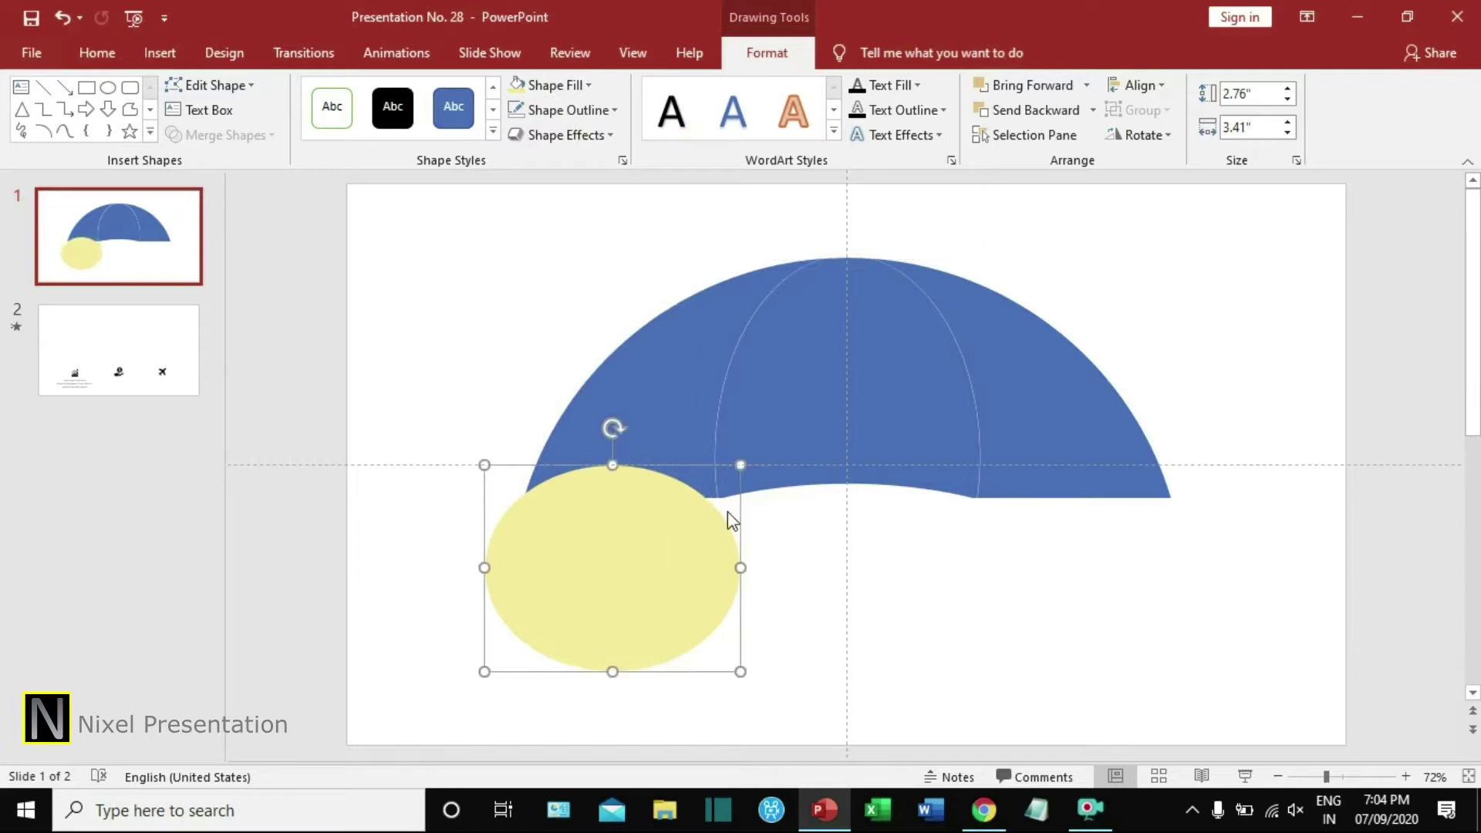
{"action": "left_click_drag", "start_coordinate": [739, 677], "coordinate": [839, 742]}
{"action": "left_click_drag", "start_coordinate": [661, 640], "coordinate": [606, 637]}
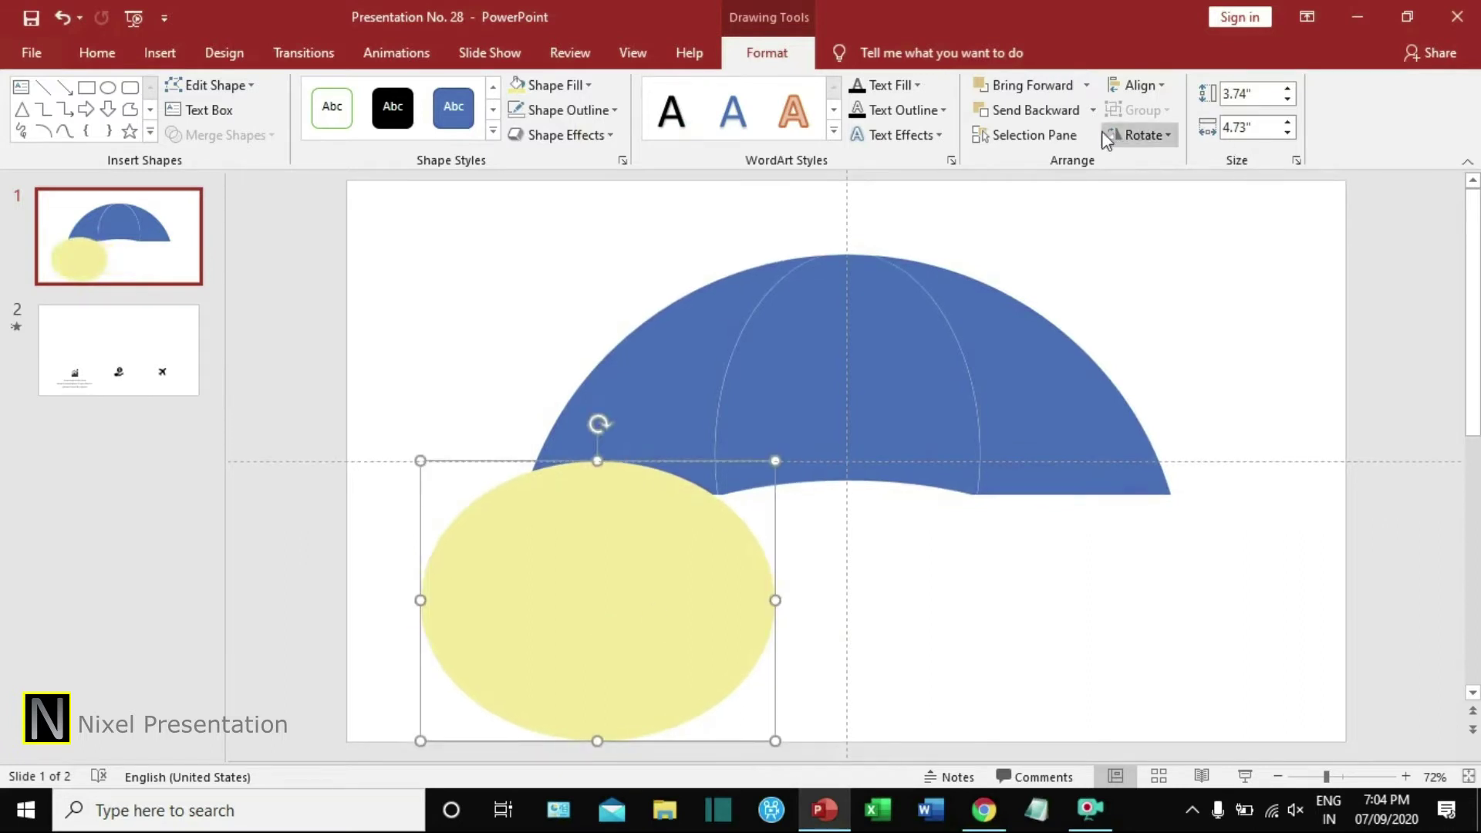
Set the yellow ellipse's solid fill transparency to 34%.
{"action": "right_click", "coordinate": [599, 570]}
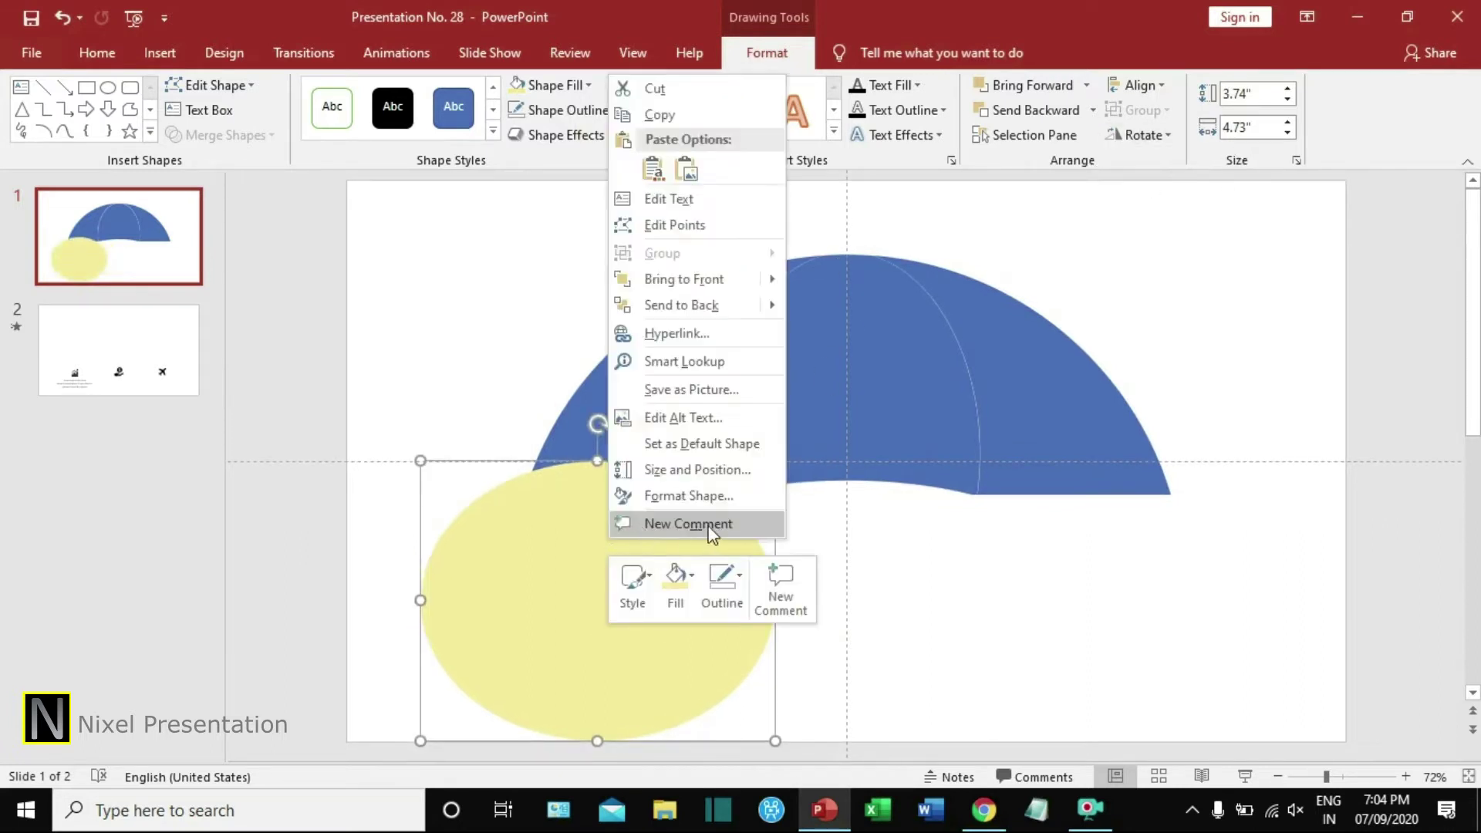
{"action": "left_click", "coordinate": [665, 495]}
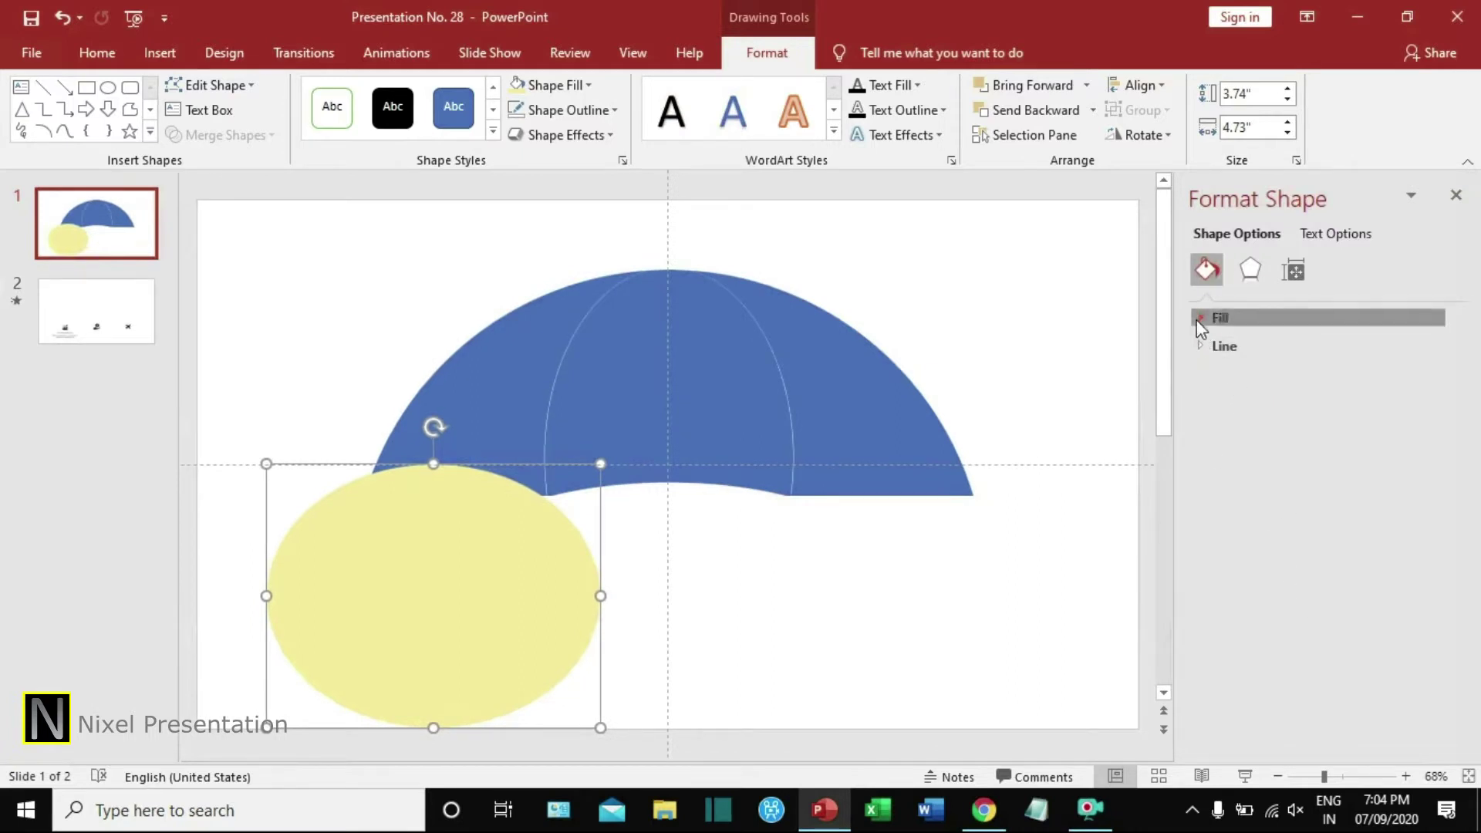
{"action": "left_click", "coordinate": [1218, 318]}
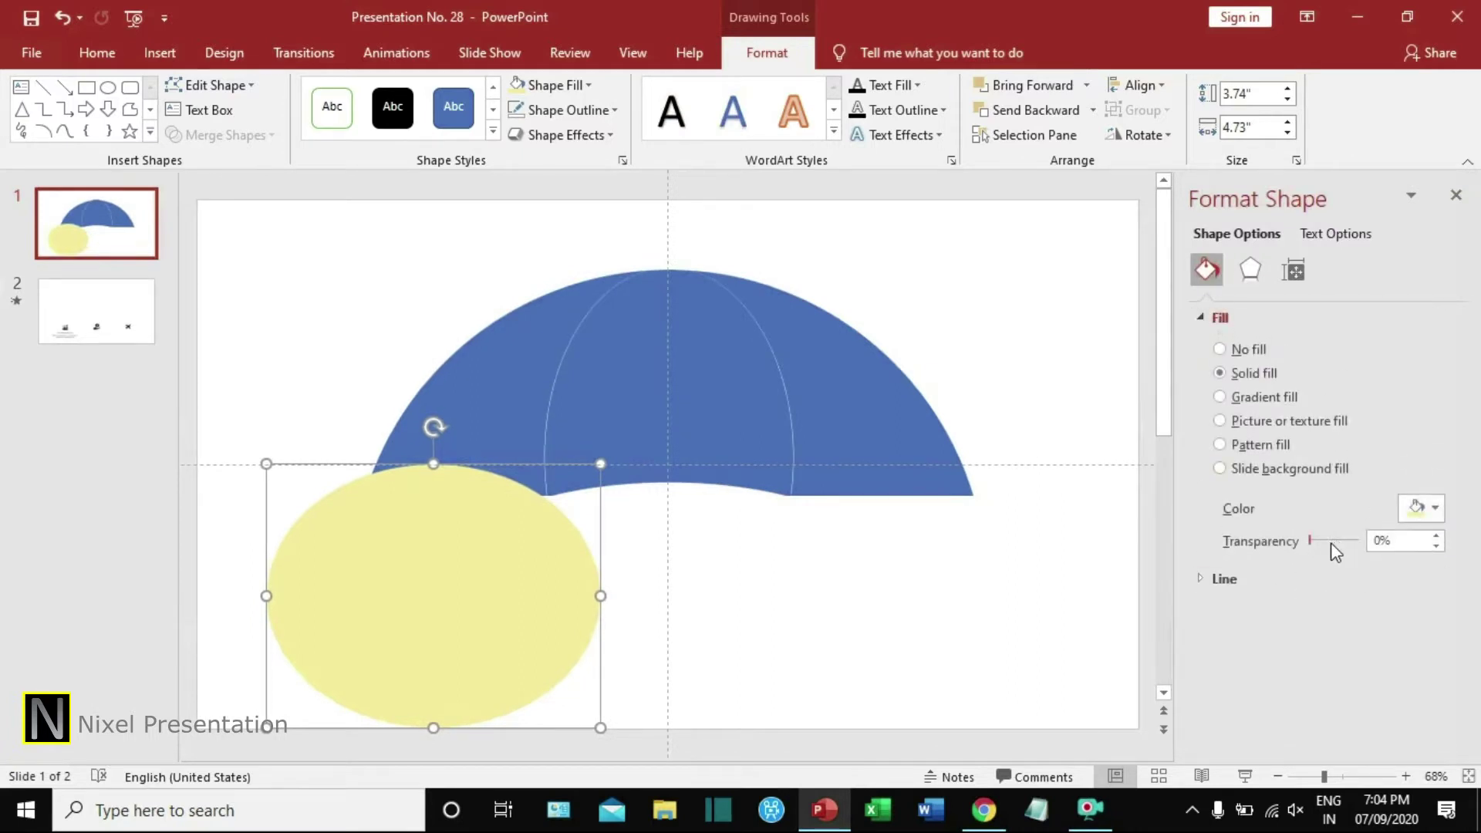
{"action": "left_click_drag", "start_coordinate": [1311, 542], "coordinate": [1328, 548]}
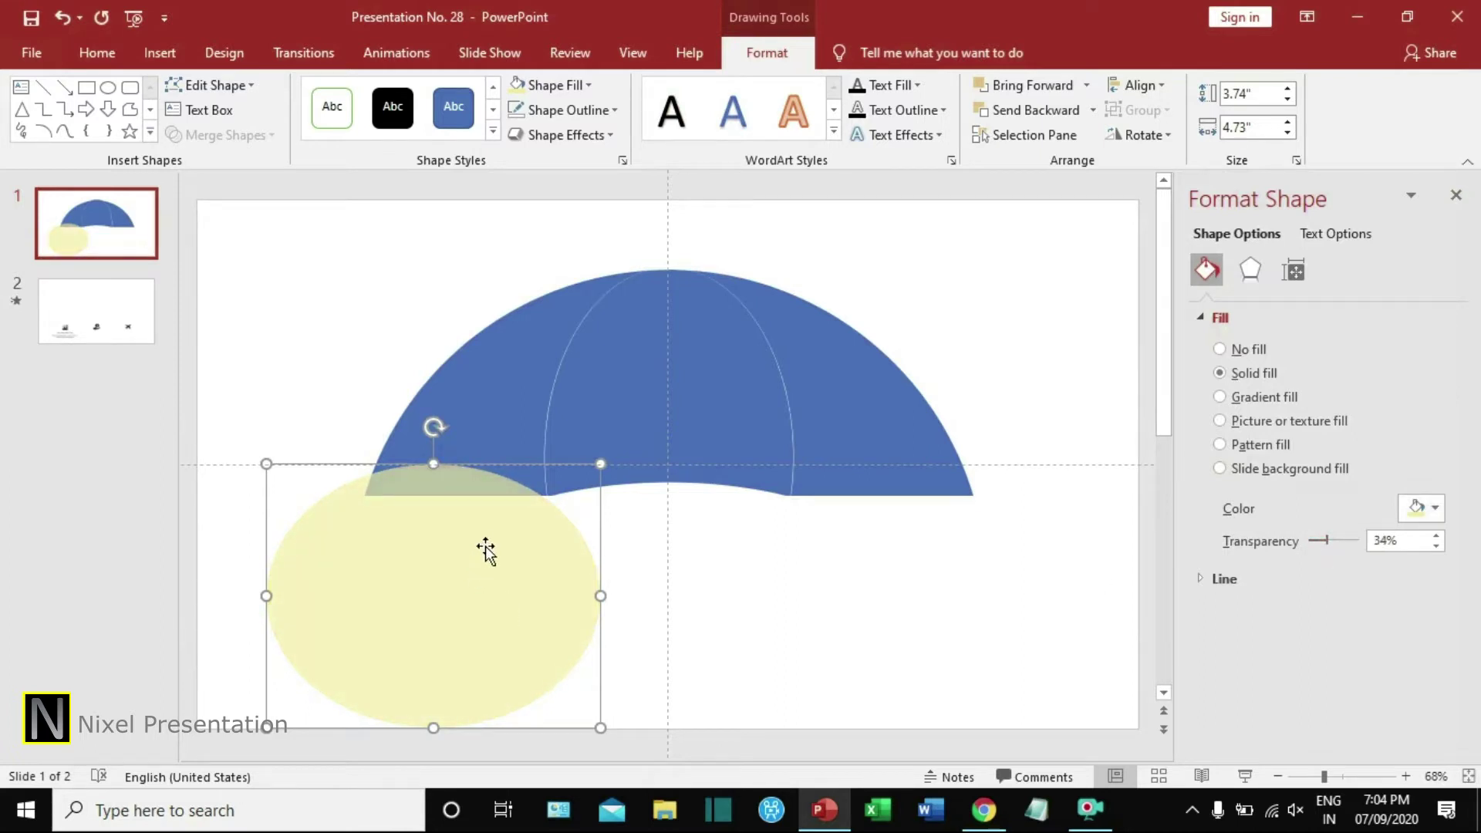
{"action": "left_click", "coordinate": [904, 570]}
Duplicate the yellow ellipse, flip the copy horizontally and place it over the right segment's lower edge, mirroring the left one.
{"action": "left_click", "coordinate": [463, 548]}
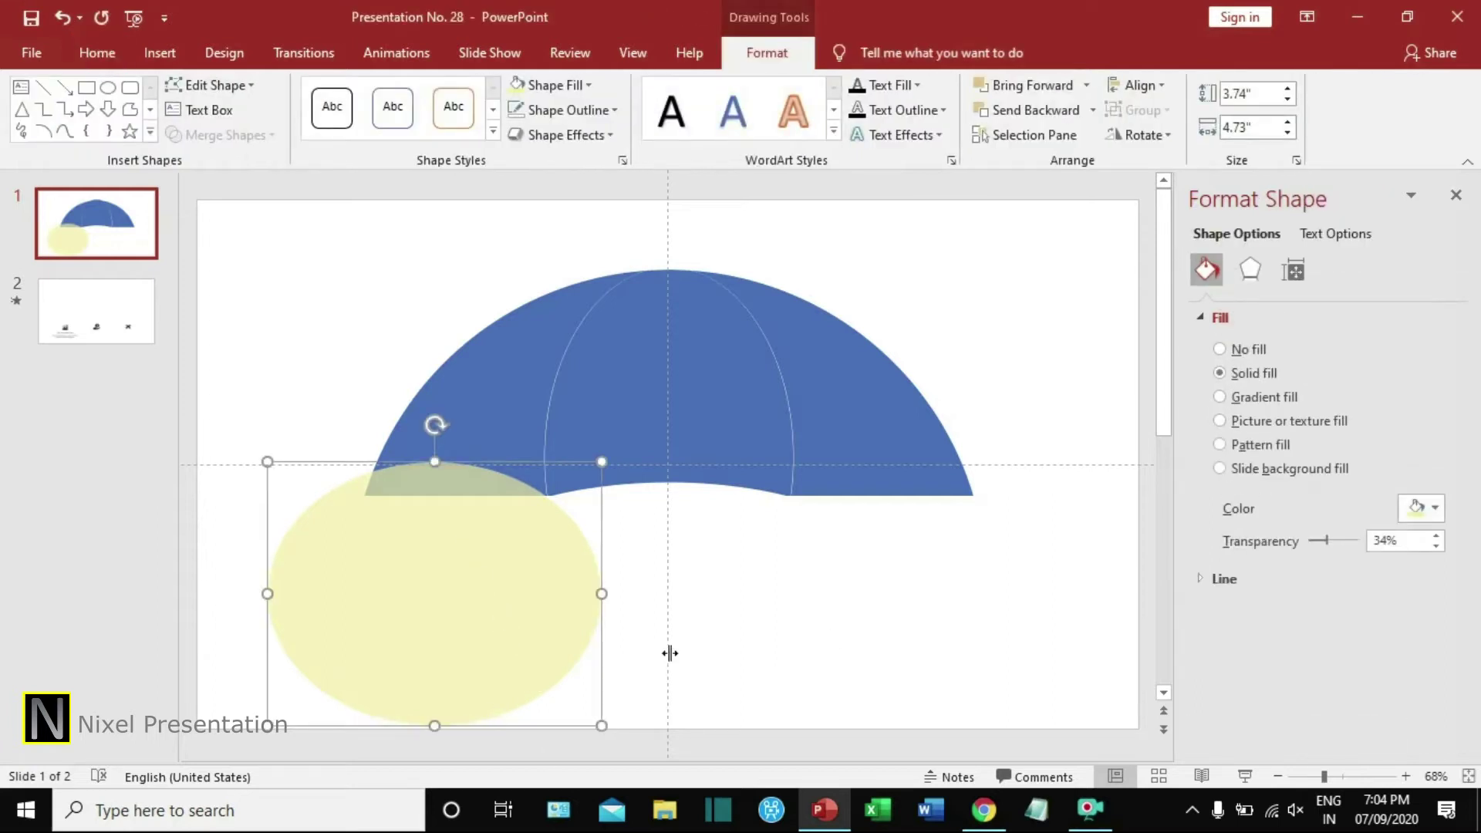
{"action": "key", "text": "ctrl+v"}
{"action": "left_click_drag", "start_coordinate": [512, 628], "coordinate": [675, 645]}
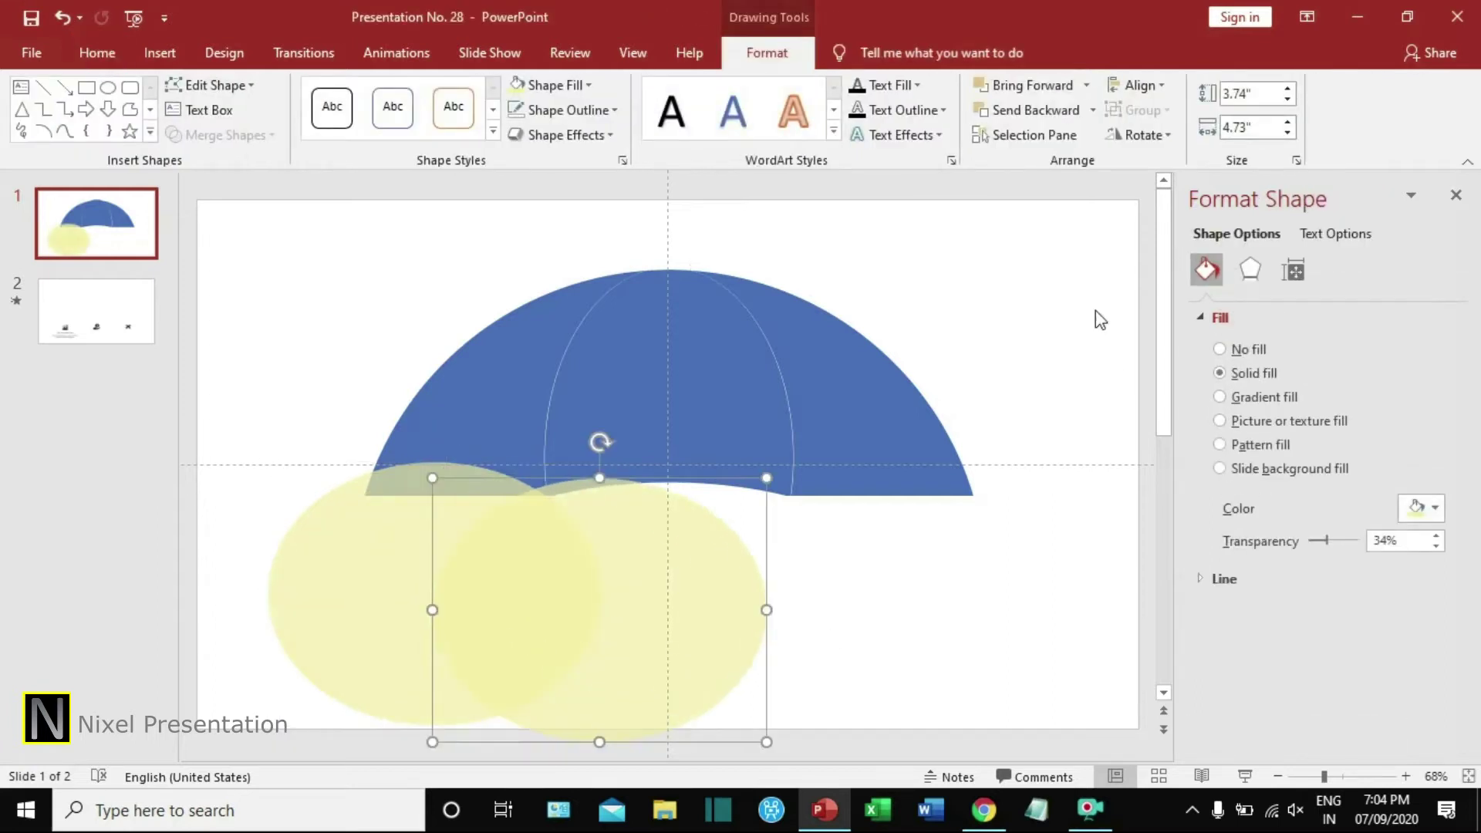
{"action": "left_click", "coordinate": [1144, 136]}
{"action": "left_click", "coordinate": [1179, 240]}
{"action": "left_click_drag", "start_coordinate": [648, 637], "coordinate": [946, 614]}
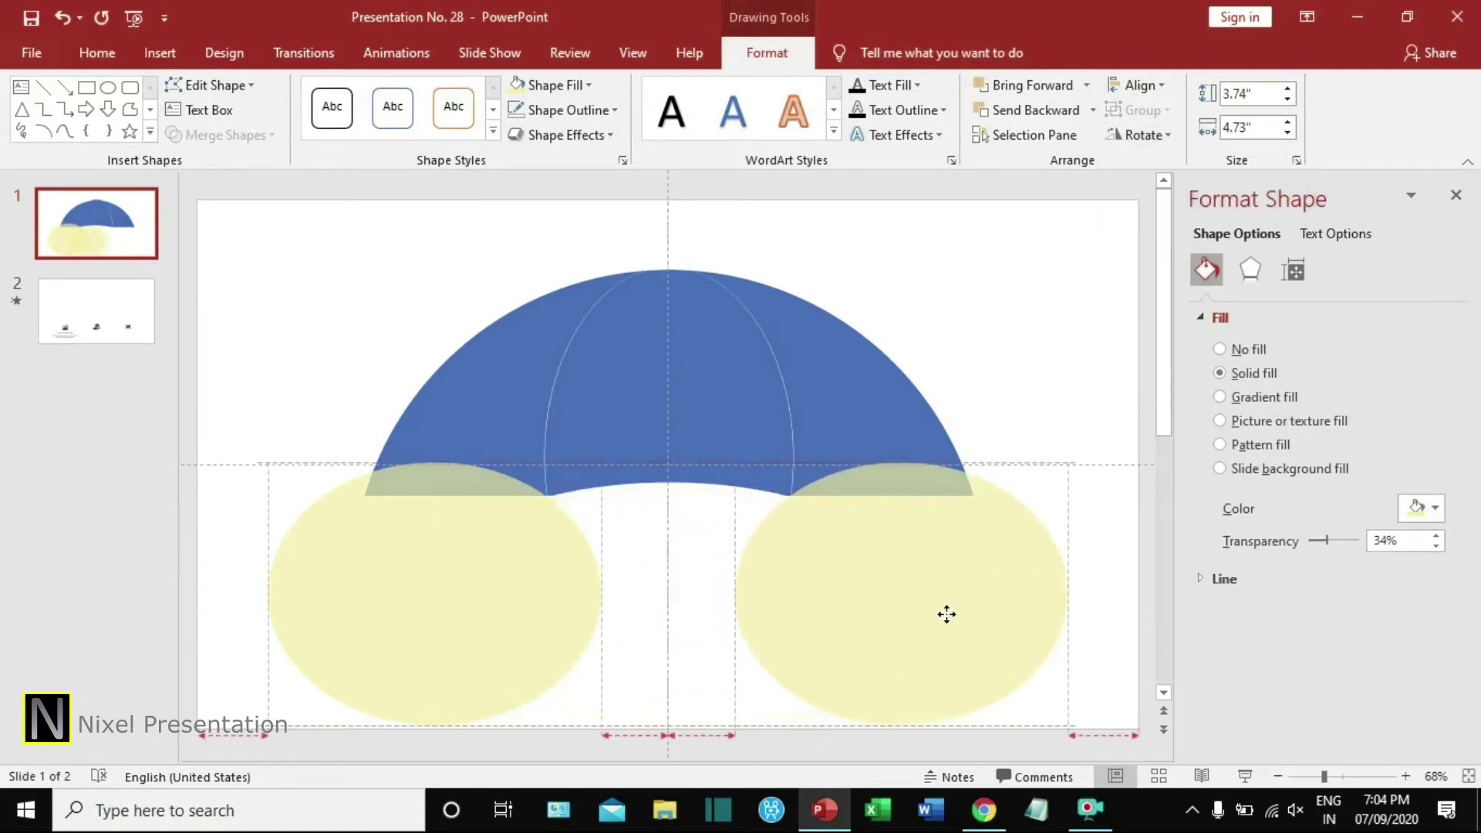
{"action": "left_click", "coordinate": [668, 617]}
Subtract the left yellow ellipse from the left segment to give it a curved lower edge.
{"action": "left_click", "coordinate": [466, 400]}
{"action": "left_click", "coordinate": [466, 568], "text": "shift"}
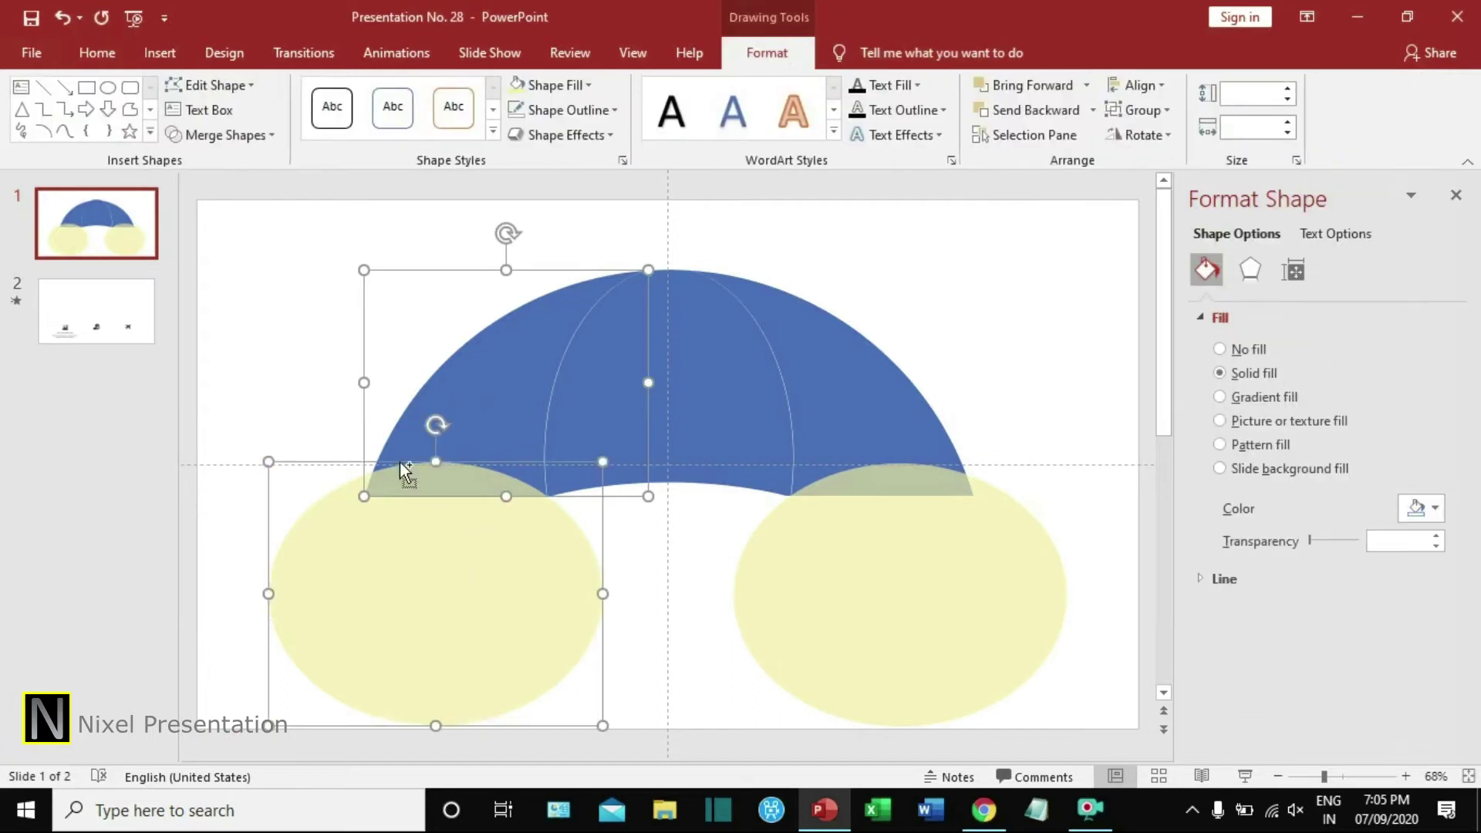
{"action": "left_click", "coordinate": [225, 135]}
{"action": "left_click", "coordinate": [222, 264]}
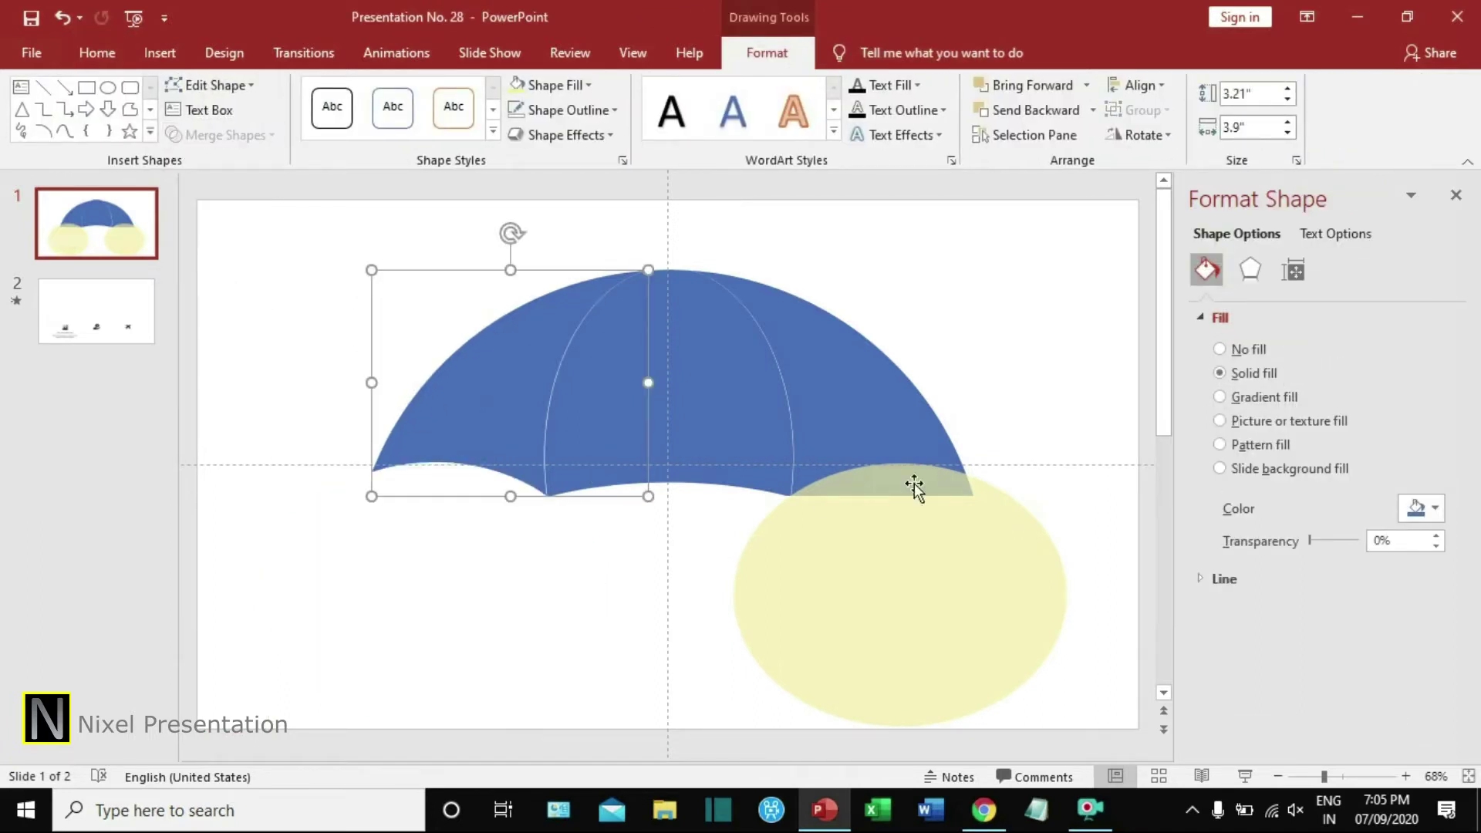
Subtract the right yellow ellipse from the right segment to give it a matching curved lower edge.
{"action": "left_click", "coordinate": [842, 374]}
{"action": "left_click", "coordinate": [917, 576]}
{"action": "left_click", "coordinate": [864, 412]}
{"action": "left_click", "coordinate": [909, 574], "text": "shift"}
{"action": "left_click", "coordinate": [245, 138]}
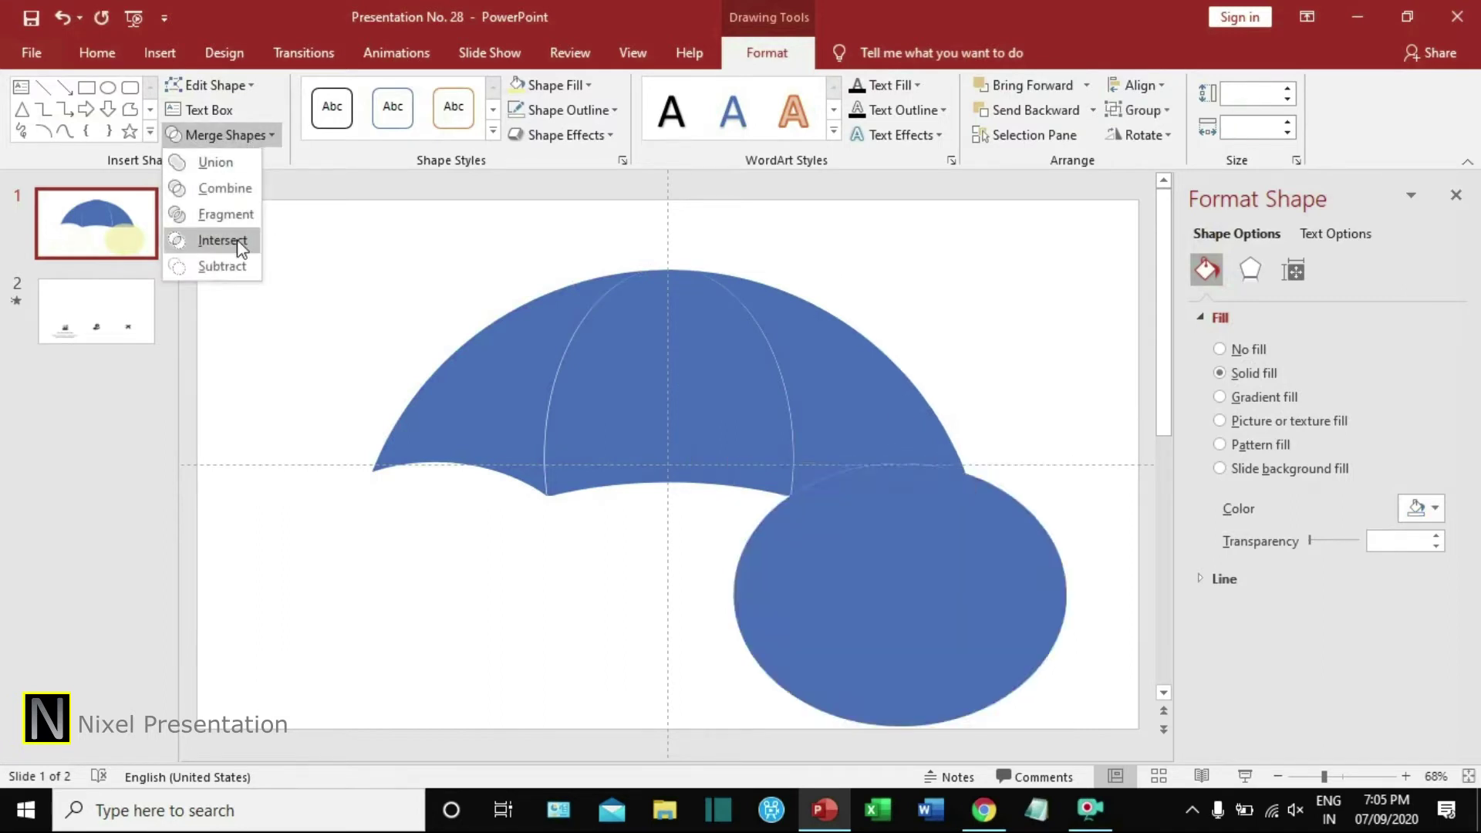
{"action": "left_click", "coordinate": [221, 264]}
{"action": "left_click", "coordinate": [903, 571]}
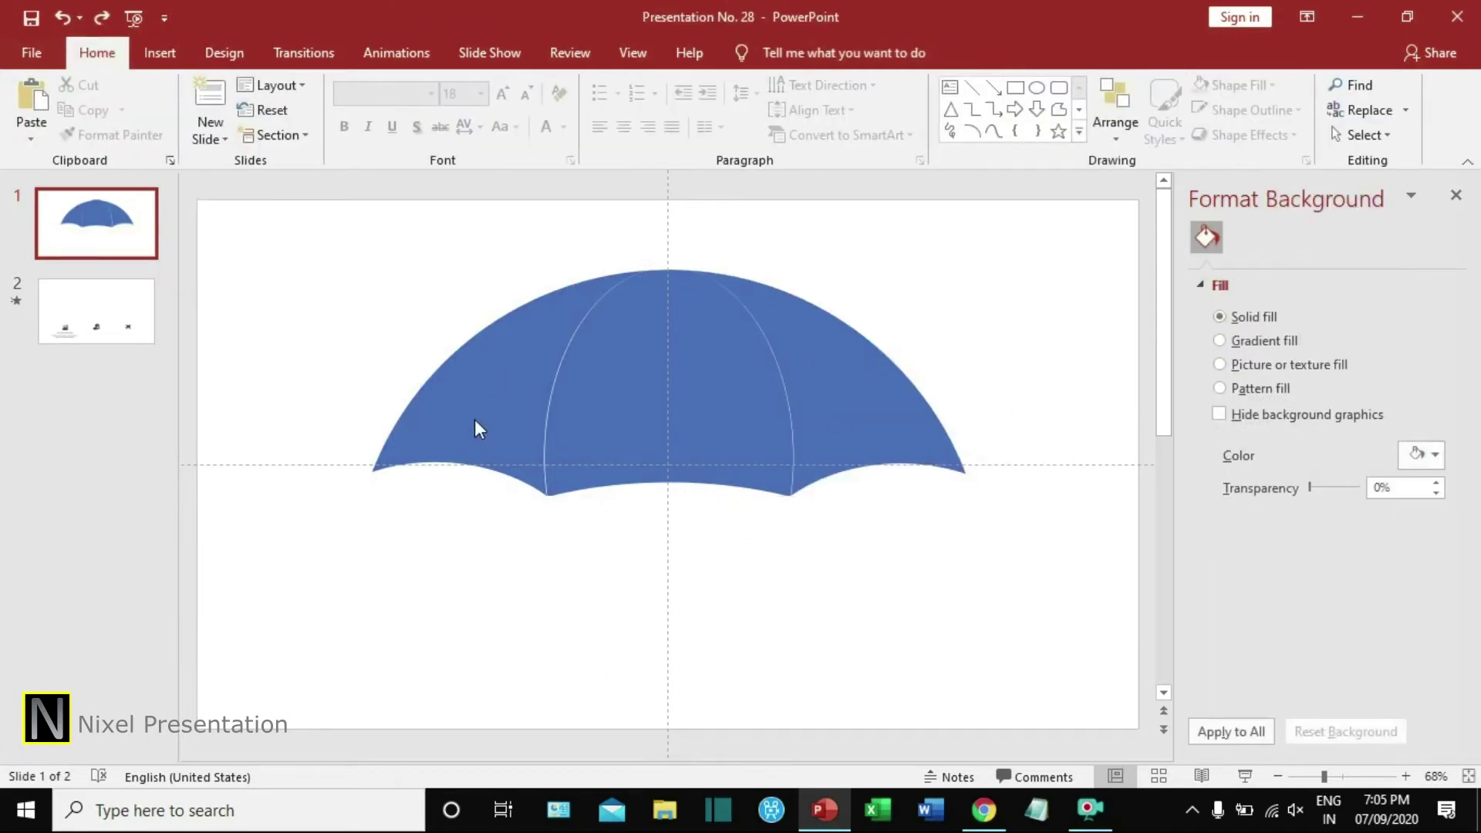
Select all three umbrella segments and give them a 6 pt outline.
{"action": "left_click", "coordinate": [617, 456]}
{"action": "left_click", "coordinate": [674, 419], "text": "shift"}
{"action": "left_click", "coordinate": [847, 414], "text": "shift"}
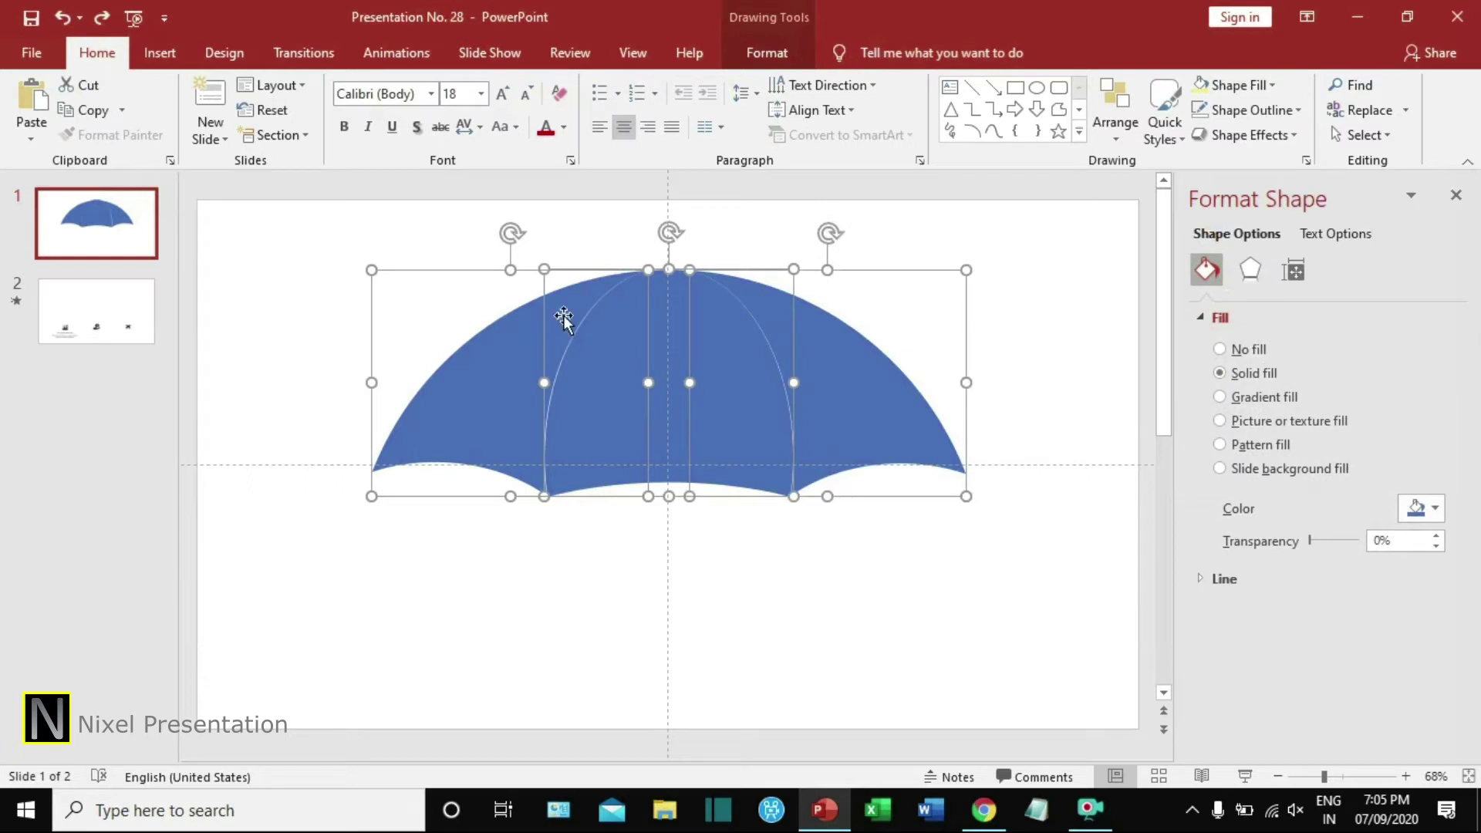
{"action": "left_click", "coordinate": [767, 53]}
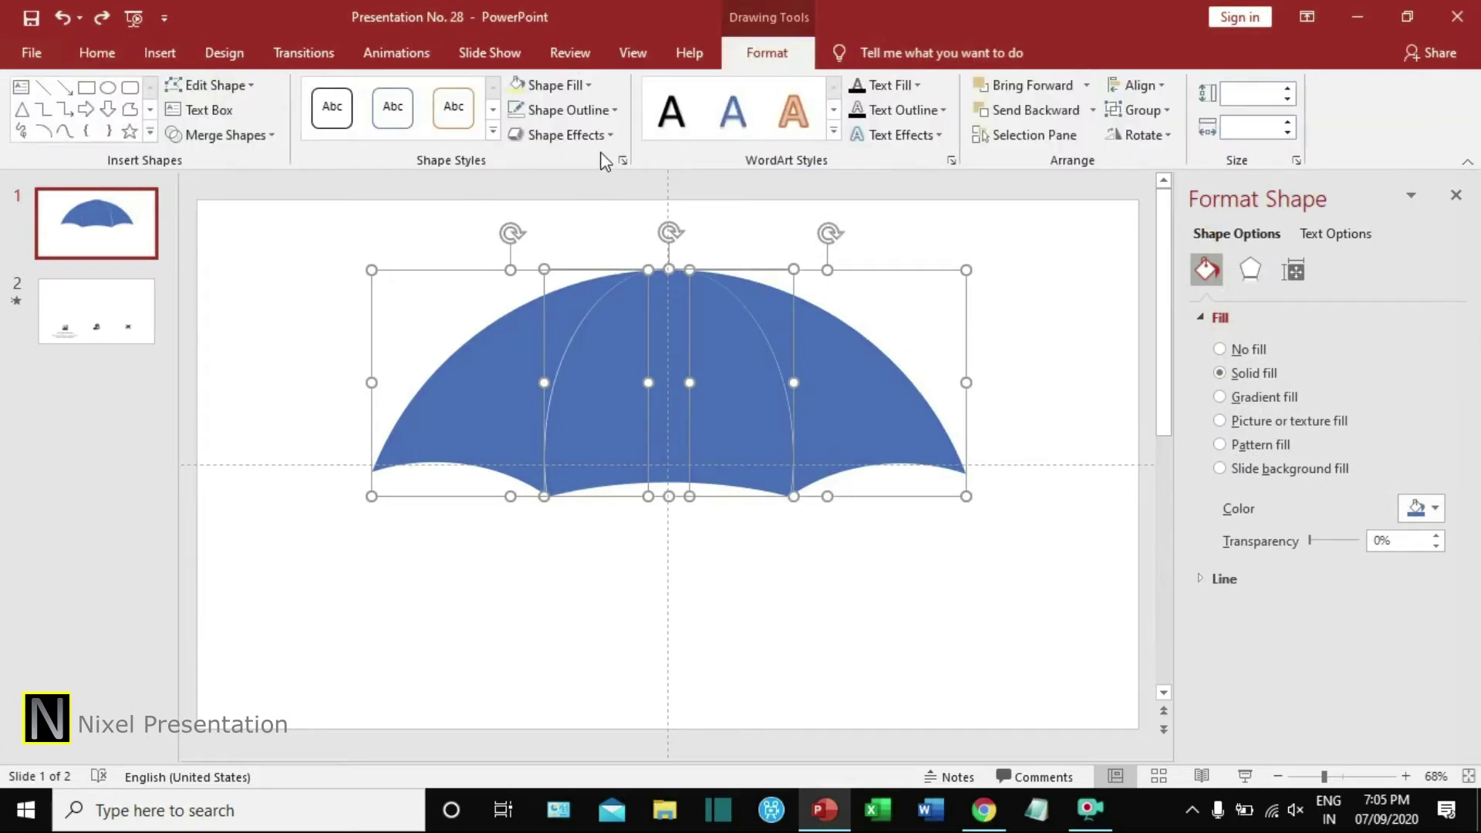
{"action": "left_click", "coordinate": [581, 109]}
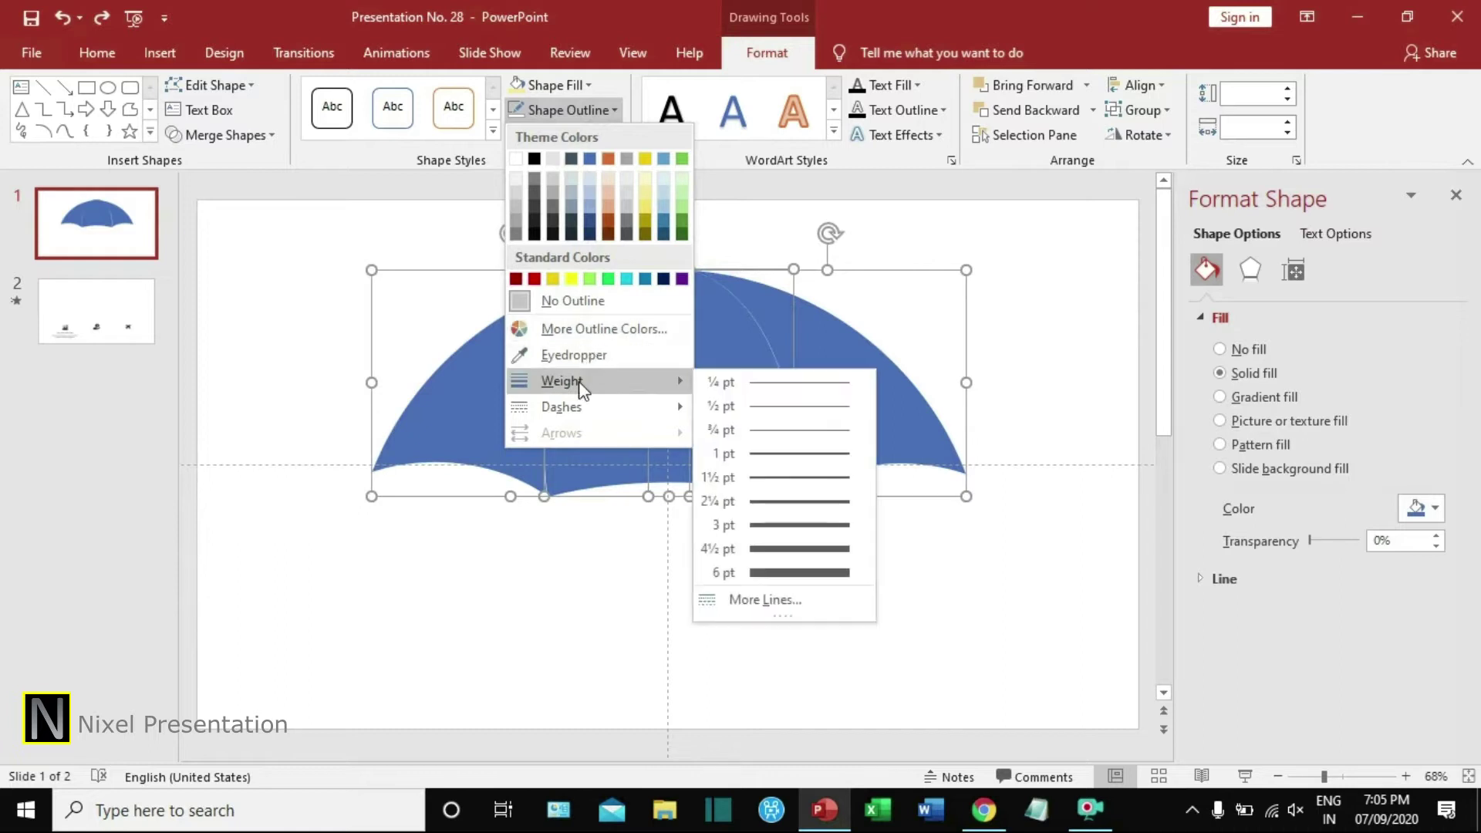
{"action": "left_click", "coordinate": [768, 573]}
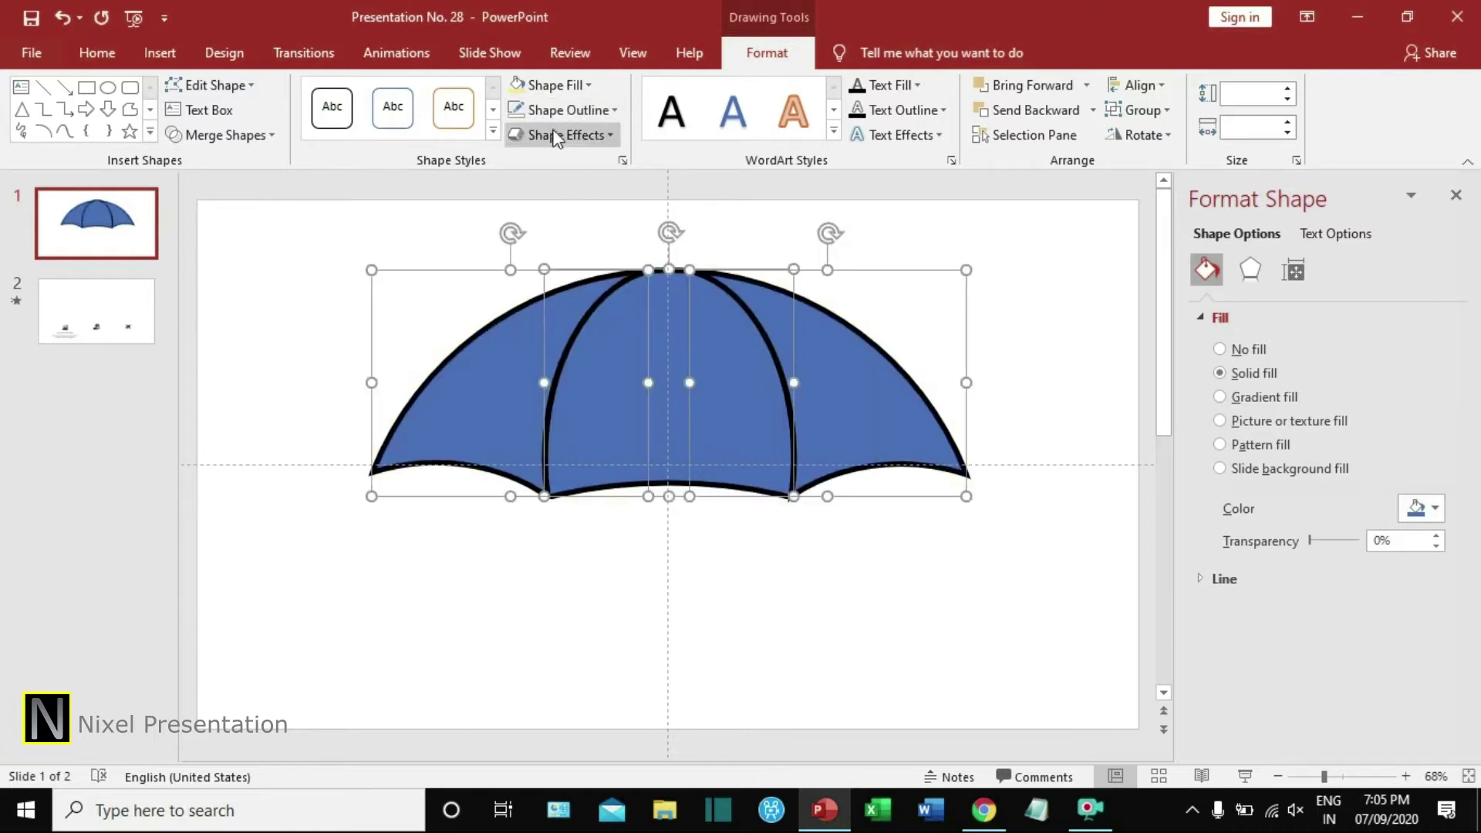
Change the outline colour of the three segments to a very light grey from the standard colours.
{"action": "left_click", "coordinate": [572, 110]}
{"action": "left_click", "coordinate": [588, 327]}
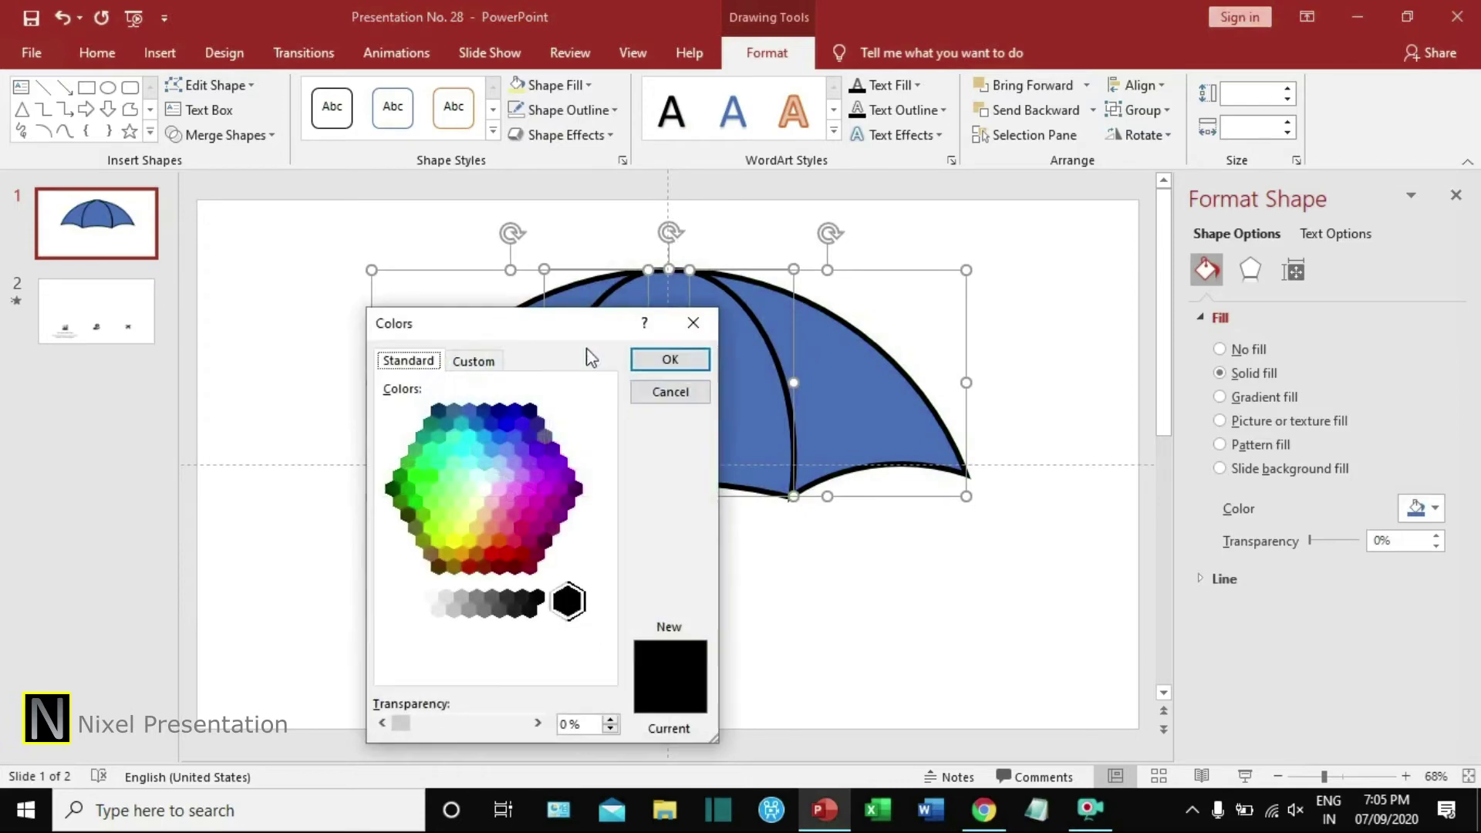
{"action": "left_click", "coordinate": [438, 607]}
{"action": "left_click", "coordinate": [670, 359]}
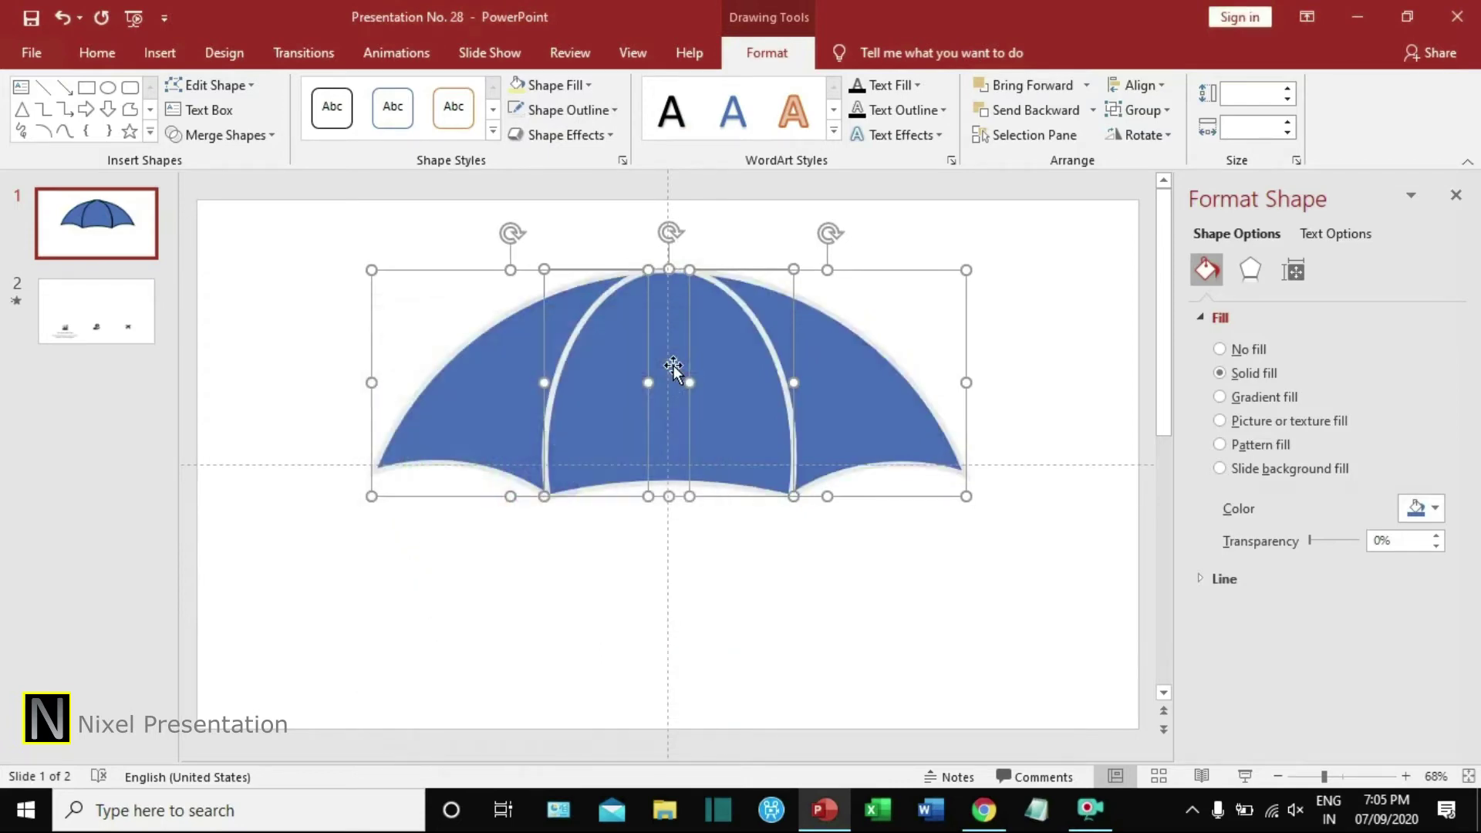
{"action": "left_click", "coordinate": [885, 691]}
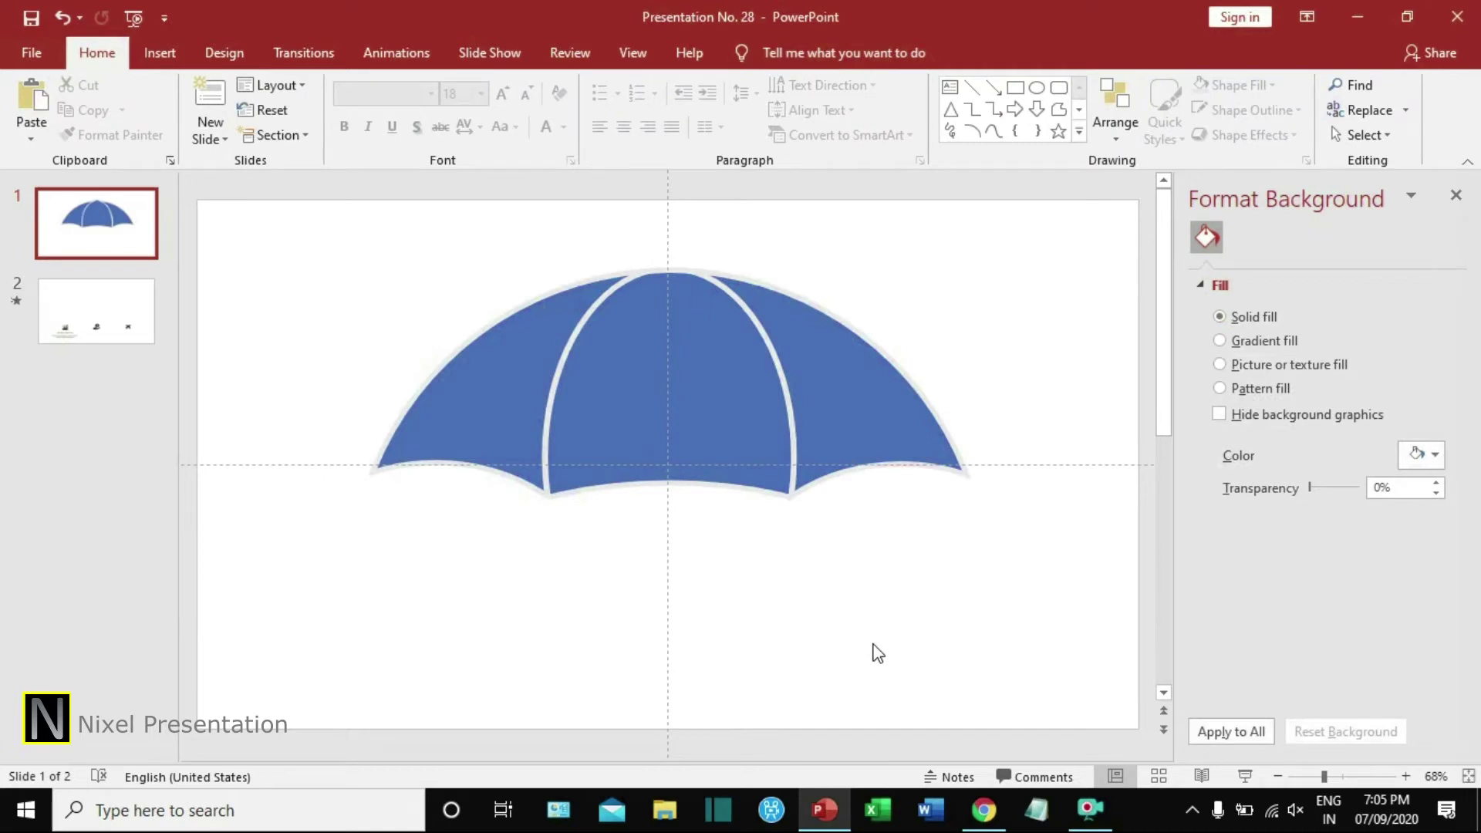
Apply a linear gradient fill to the left segment and copy its formatting to the right segment.
{"action": "left_click", "coordinate": [503, 410]}
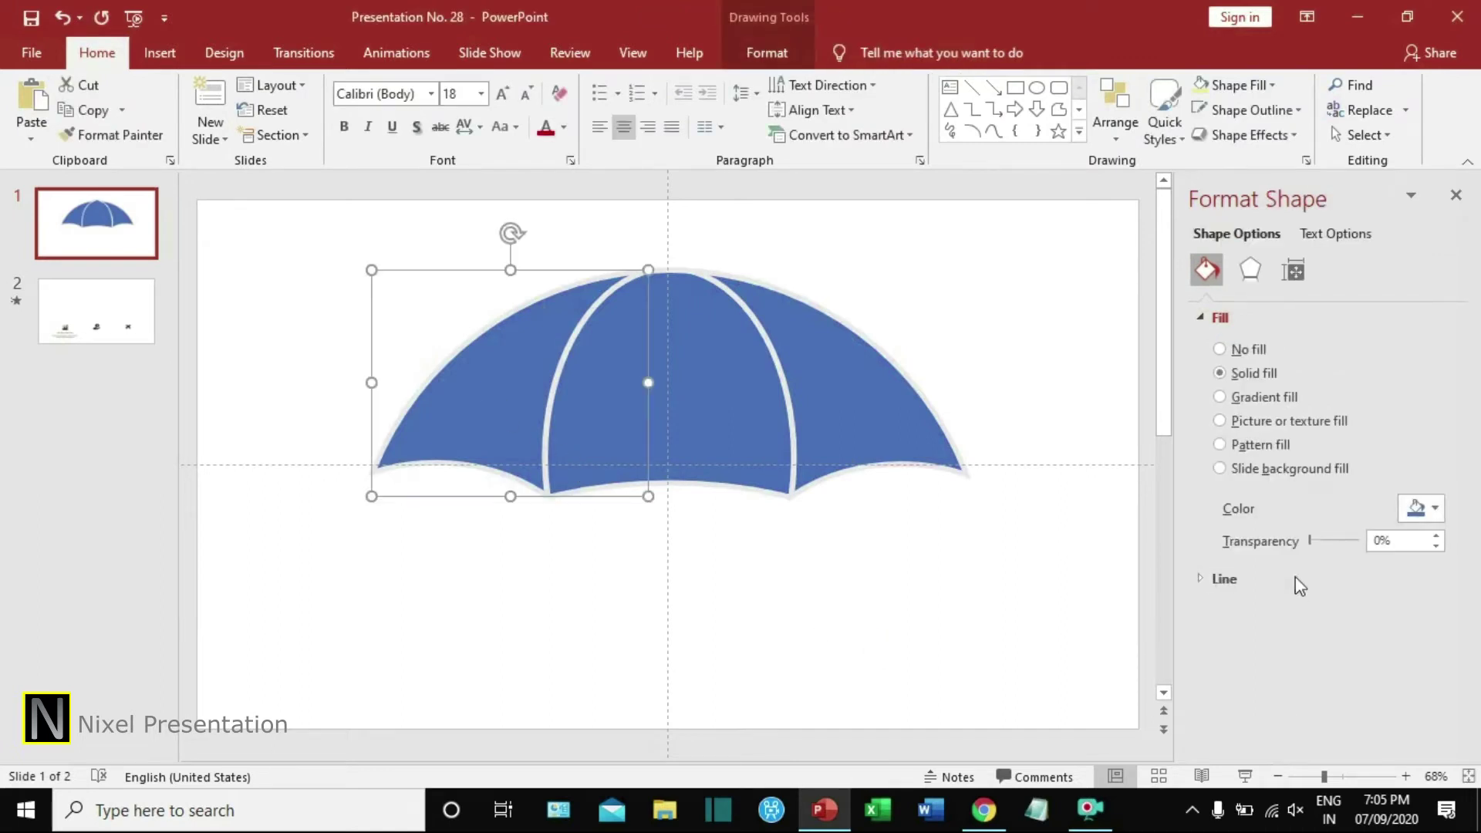
{"action": "left_click", "coordinate": [1220, 397]}
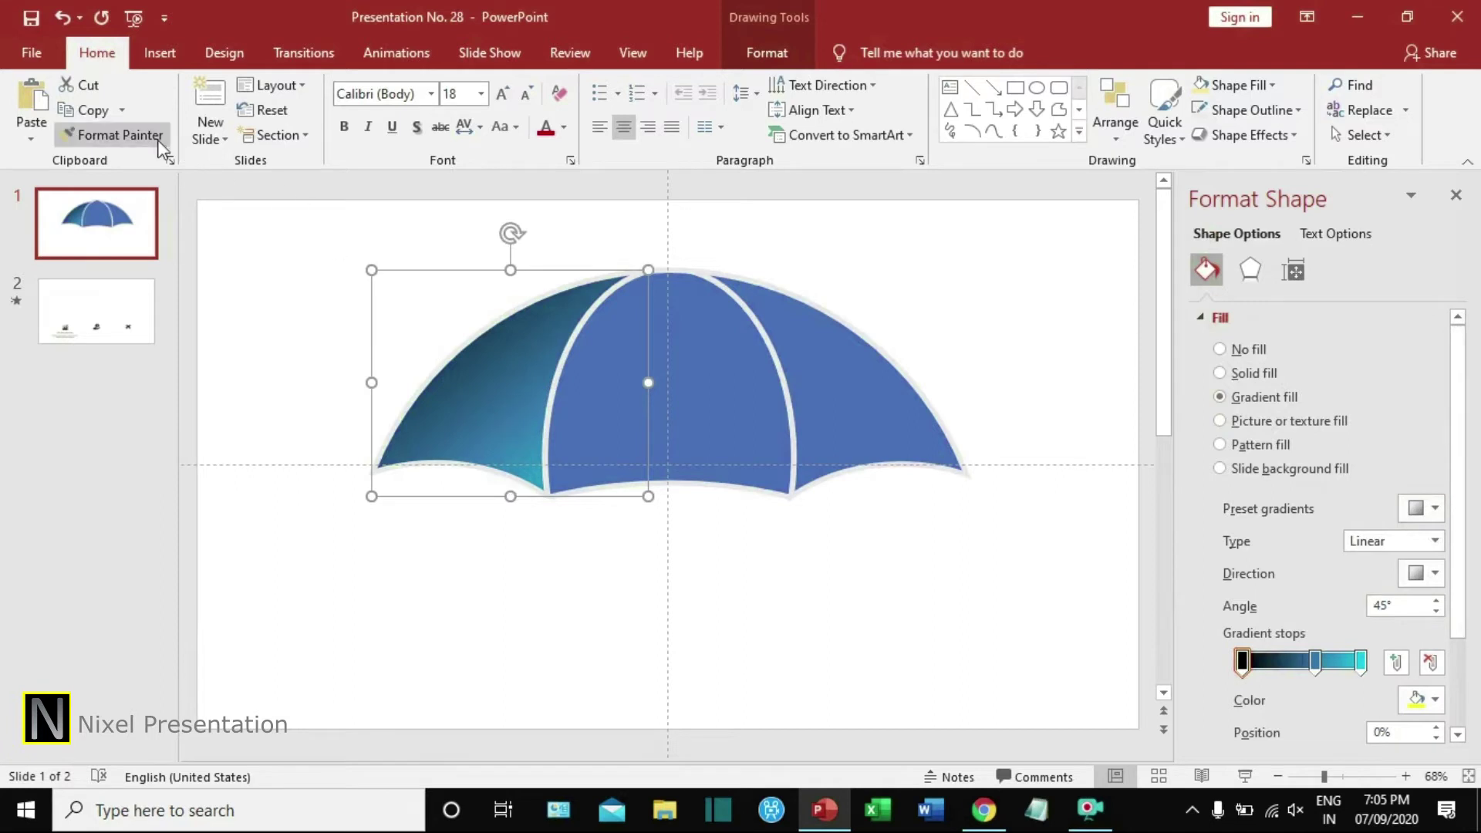
{"action": "left_click", "coordinate": [124, 137]}
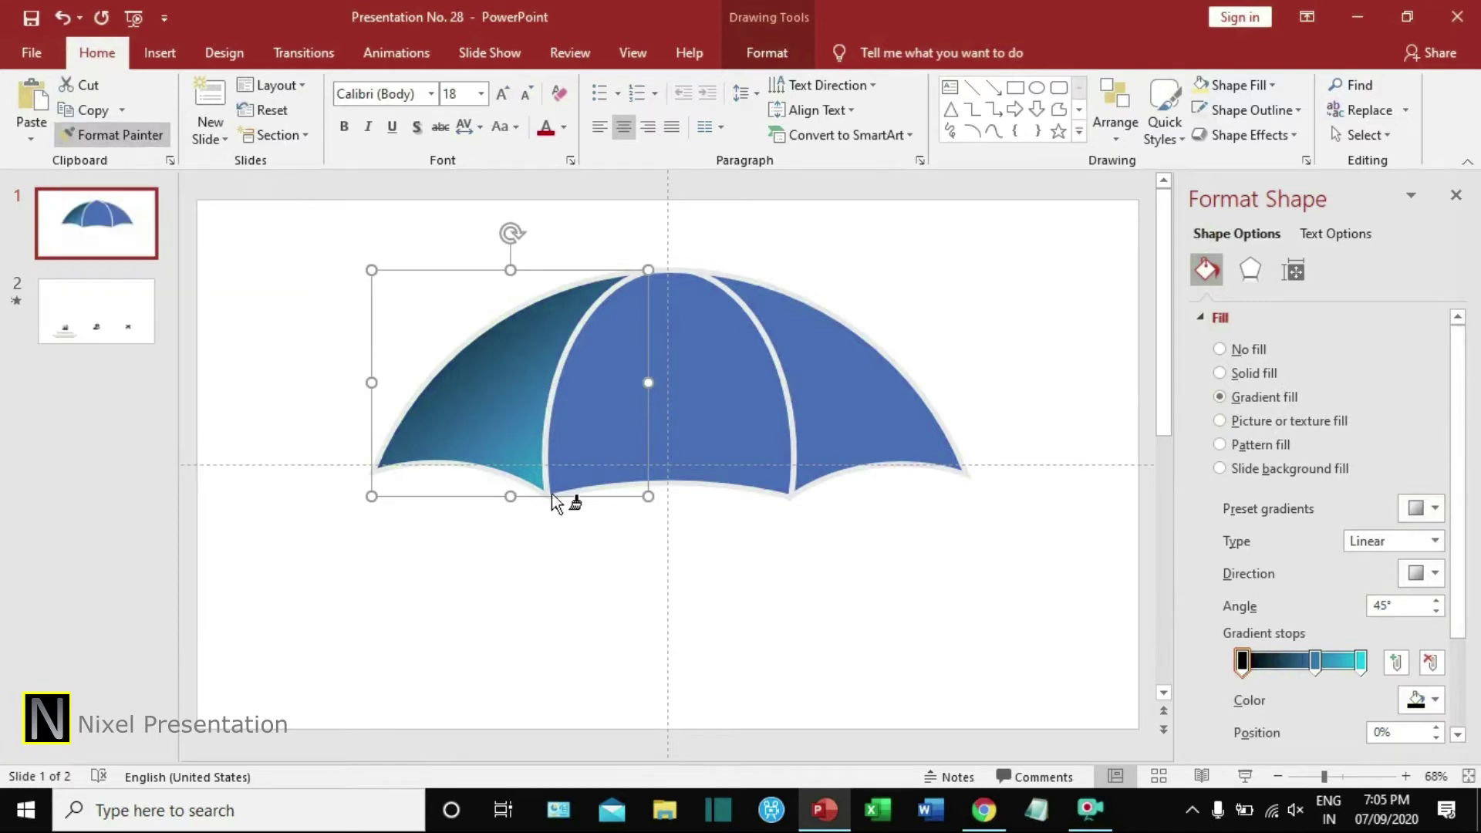
{"action": "left_click", "coordinate": [829, 411]}
{"action": "left_click", "coordinate": [885, 654]}
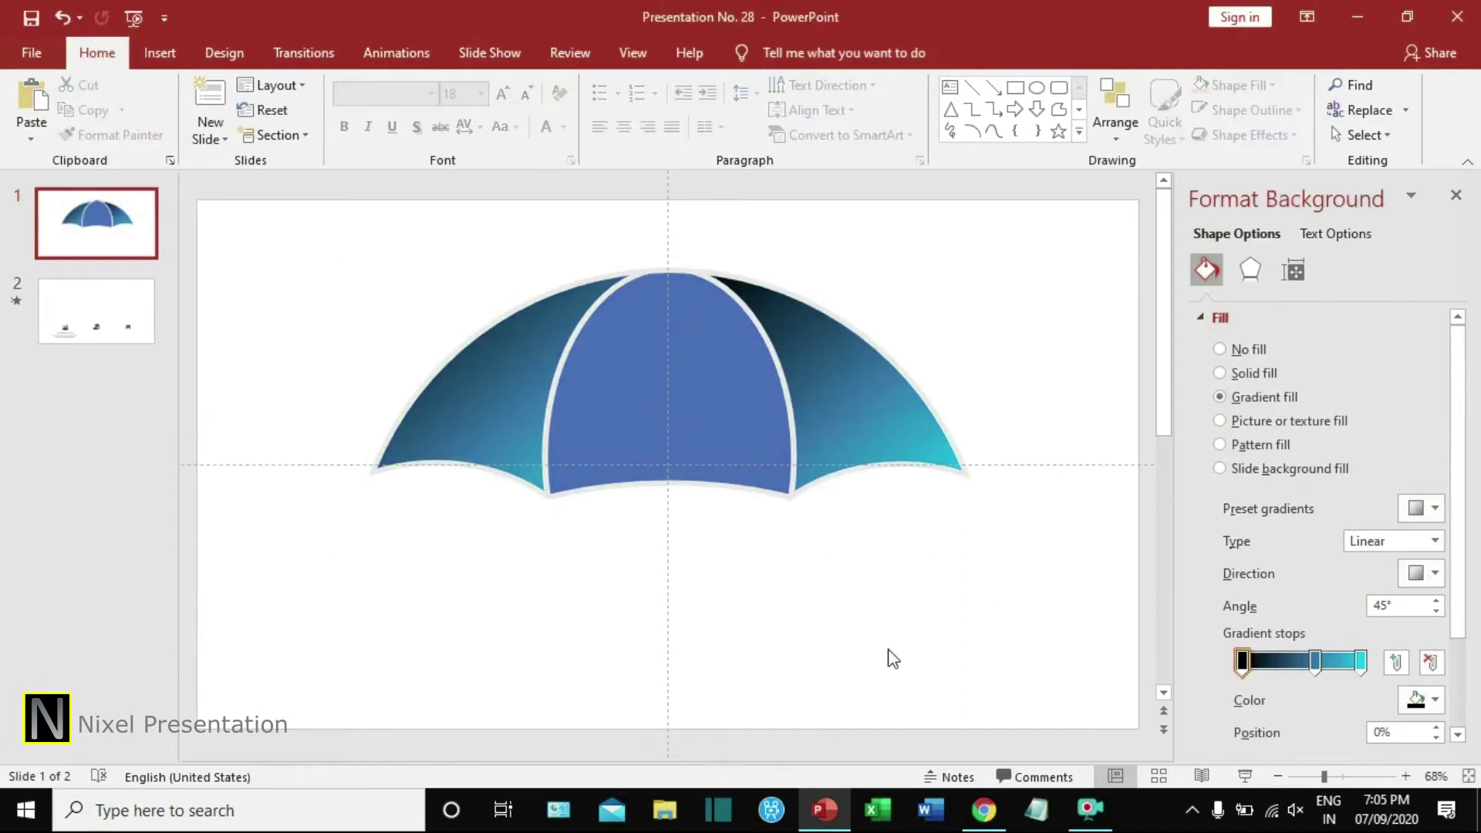
Apply the same black-to-turquoise linear gradient fill to the middle segment.
{"action": "left_click", "coordinate": [667, 416]}
{"action": "left_click", "coordinate": [1273, 401]}
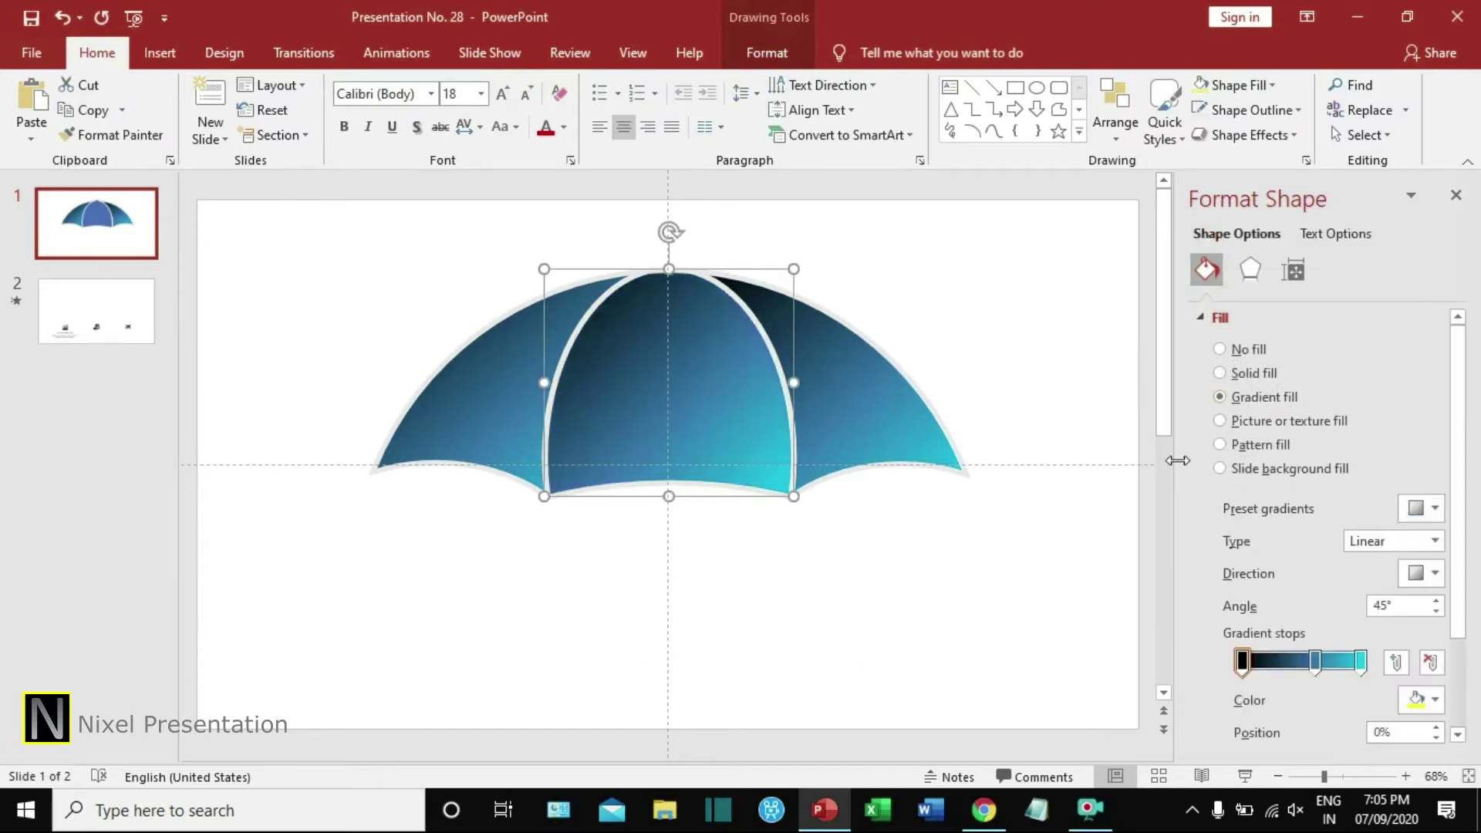
{"action": "left_click", "coordinate": [855, 603]}
{"action": "left_click", "coordinate": [705, 395]}
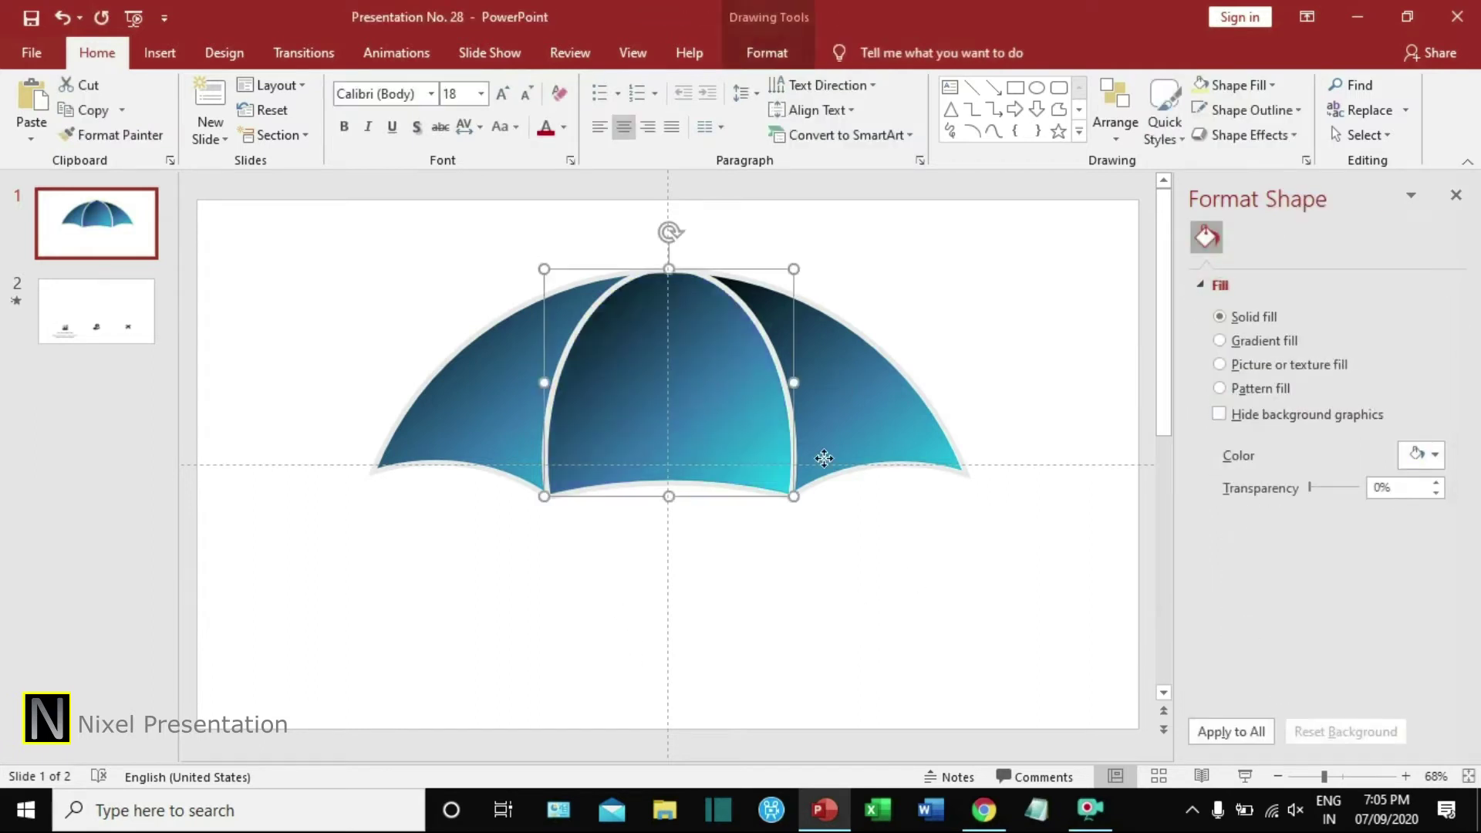
{"action": "left_click", "coordinate": [1048, 571]}
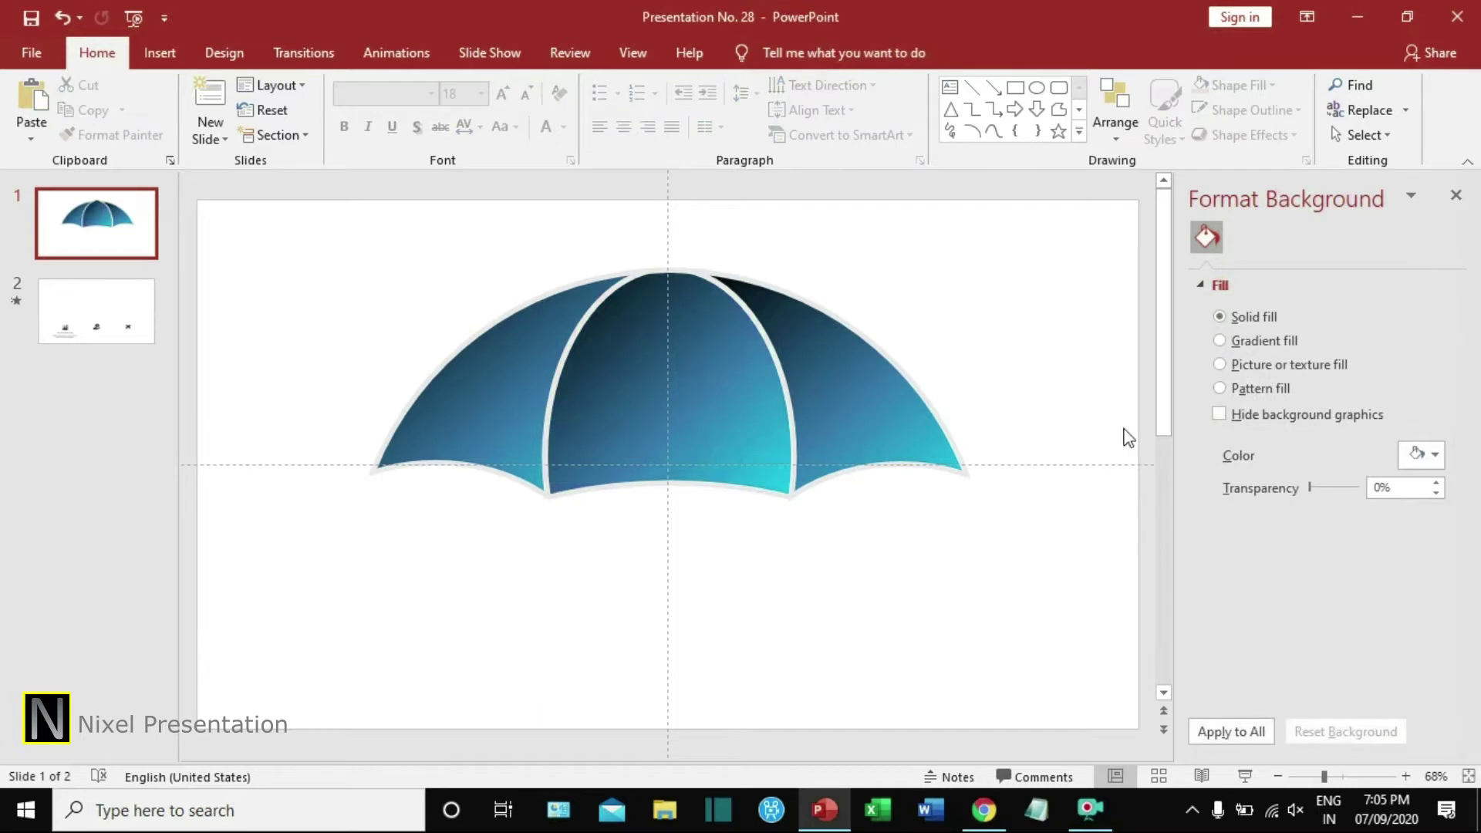
Try a radial gradient on the umbrella's middle segment with the black stop moved to 50%.
{"action": "left_click", "coordinate": [704, 390]}
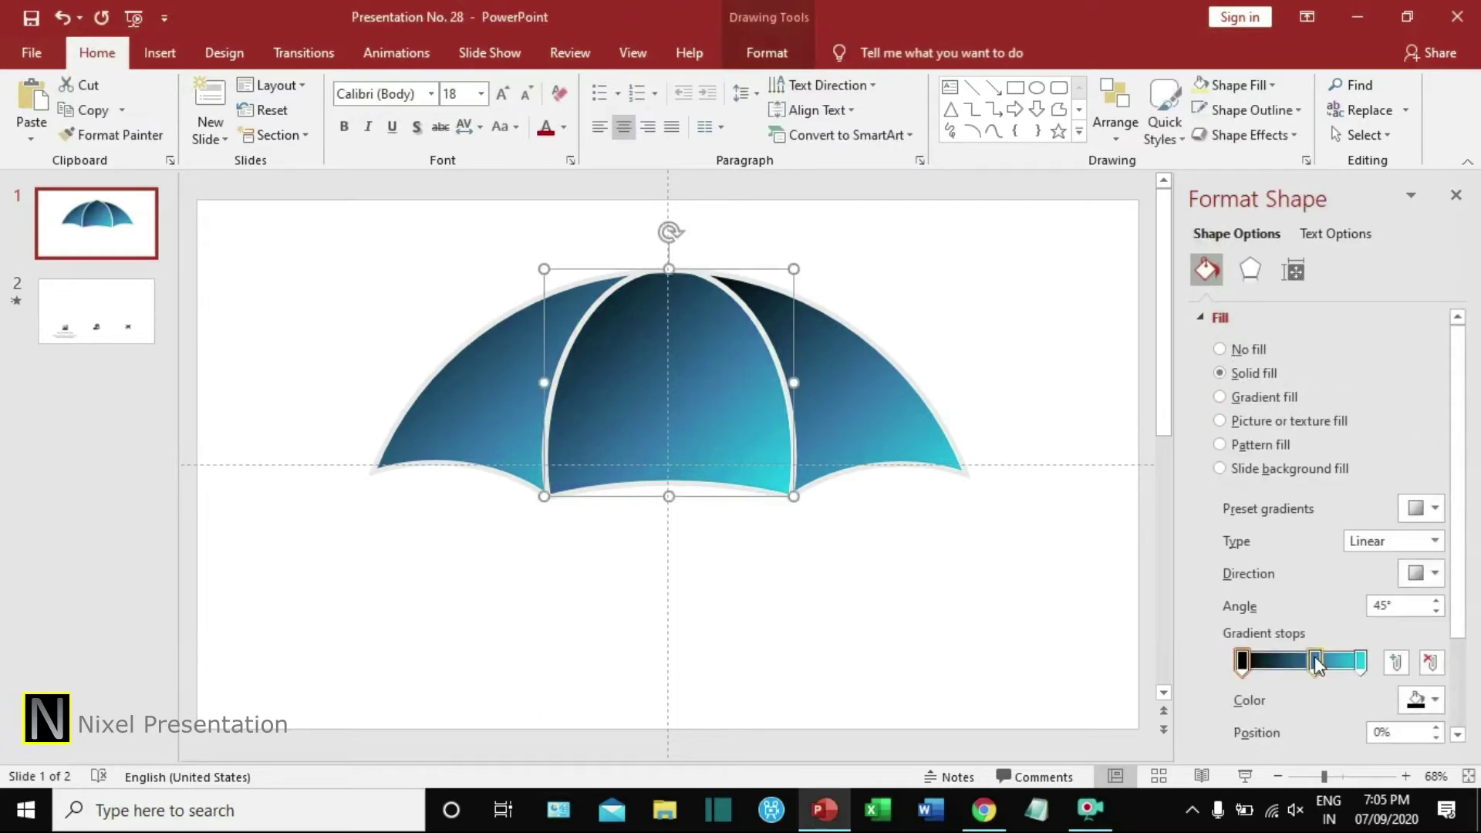
{"action": "left_click_drag", "start_coordinate": [1317, 667], "coordinate": [1279, 680]}
{"action": "mouse_move", "coordinate": [1308, 665]}
{"action": "left_mouse_down"}
{"action": "mouse_move", "coordinate": [1241, 665]}
{"action": "mouse_move", "coordinate": [1303, 668]}
{"action": "left_mouse_up"}
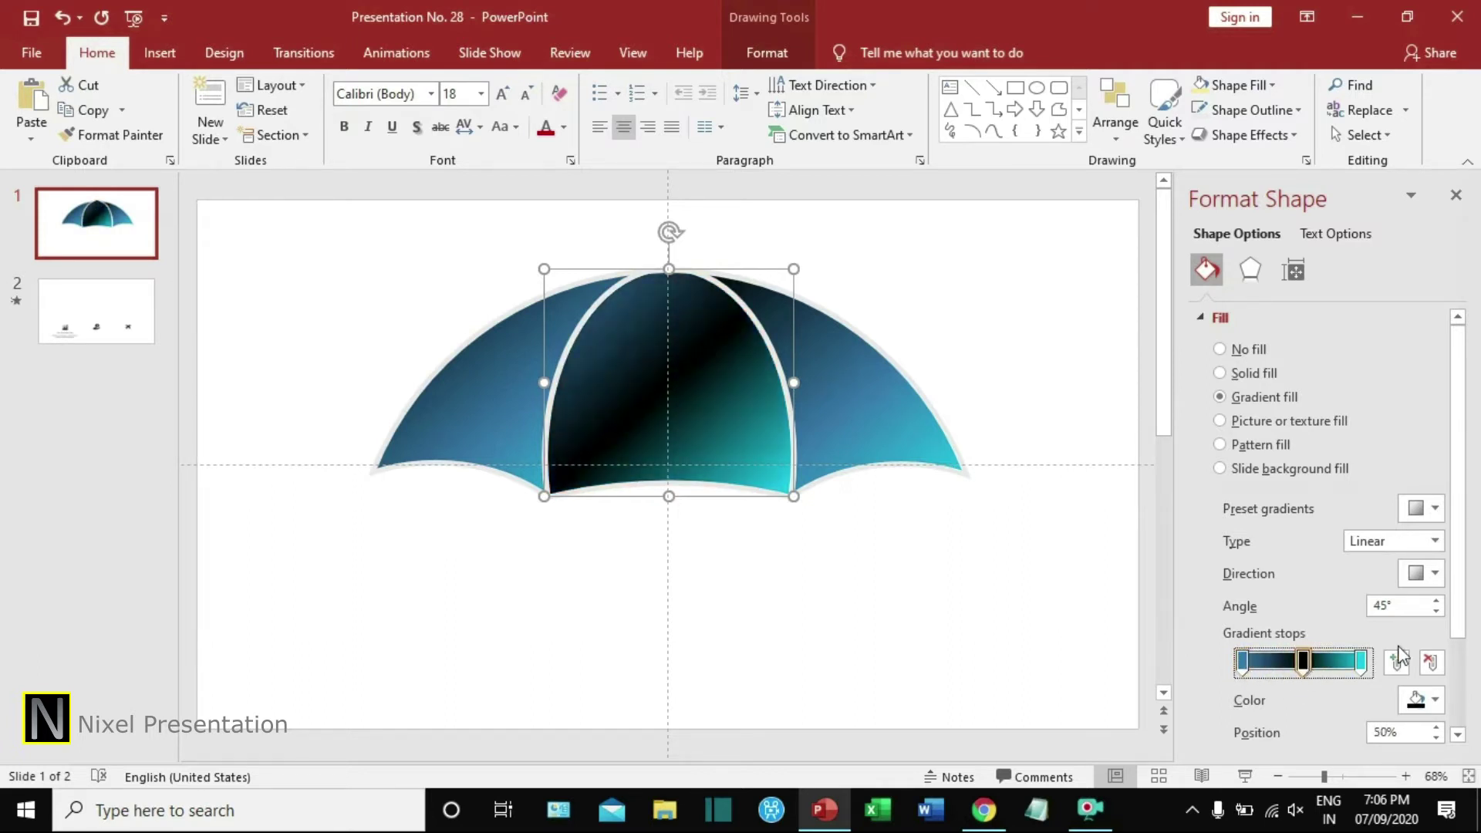
{"action": "left_click", "coordinate": [1433, 541]}
{"action": "left_click", "coordinate": [1374, 585]}
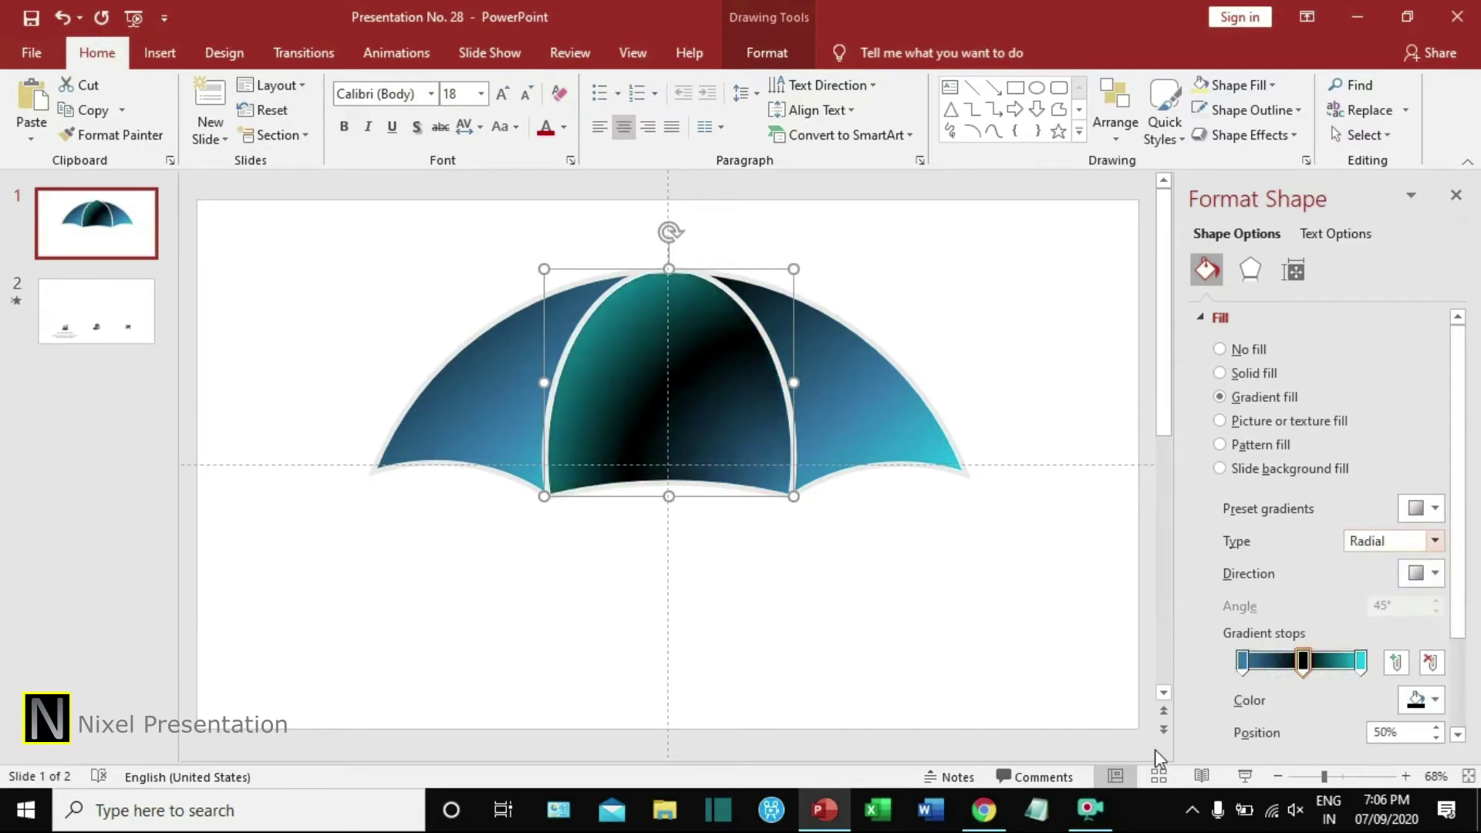
Move the middle segment's turquoise gradient stop to 67% and add a black stop at 100%.
{"action": "left_click_drag", "start_coordinate": [1362, 666], "coordinate": [1335, 668]}
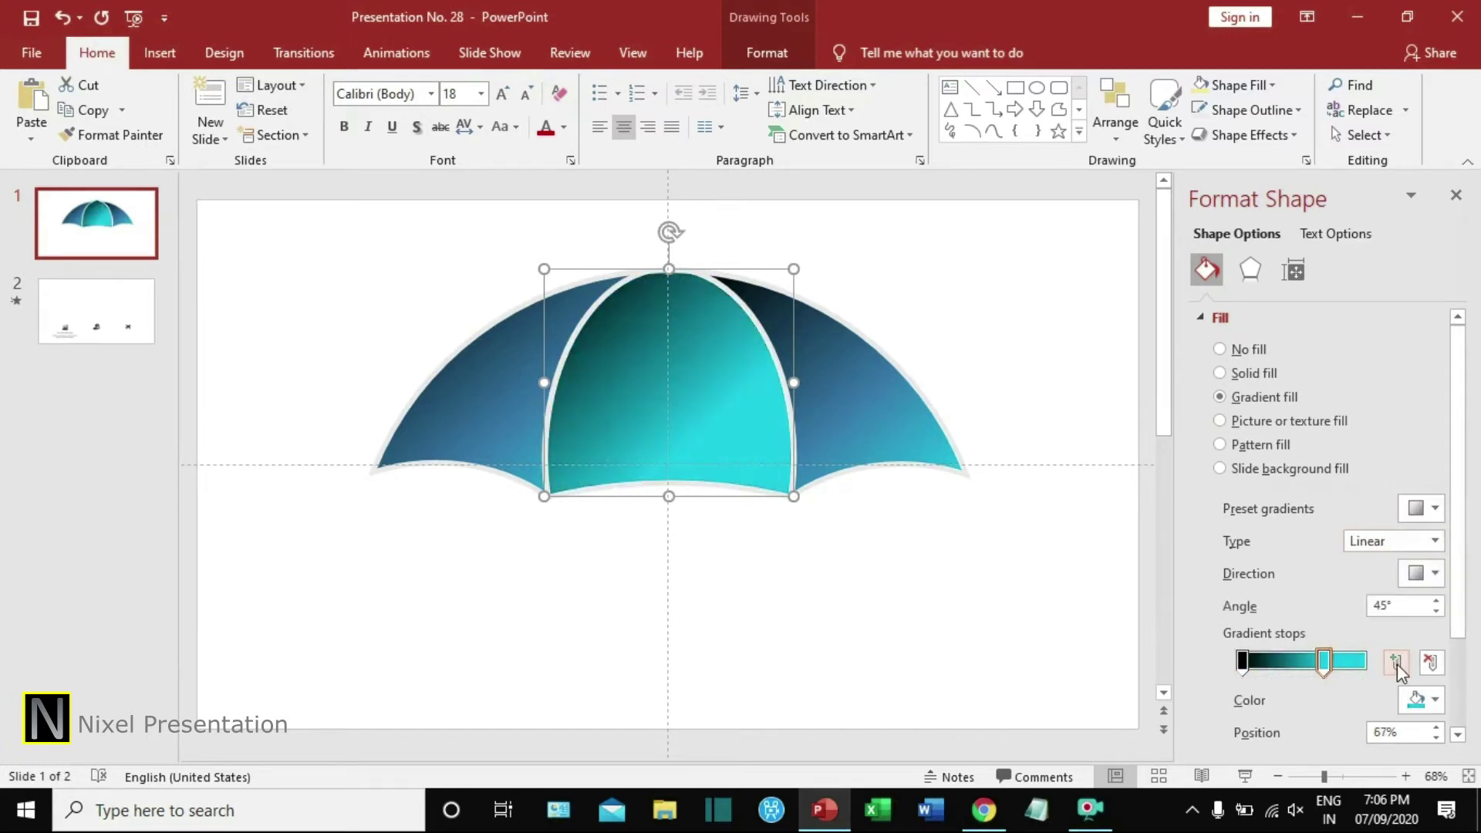
{"action": "left_click", "coordinate": [1396, 666]}
{"action": "left_click_drag", "start_coordinate": [1293, 668], "coordinate": [1365, 668]}
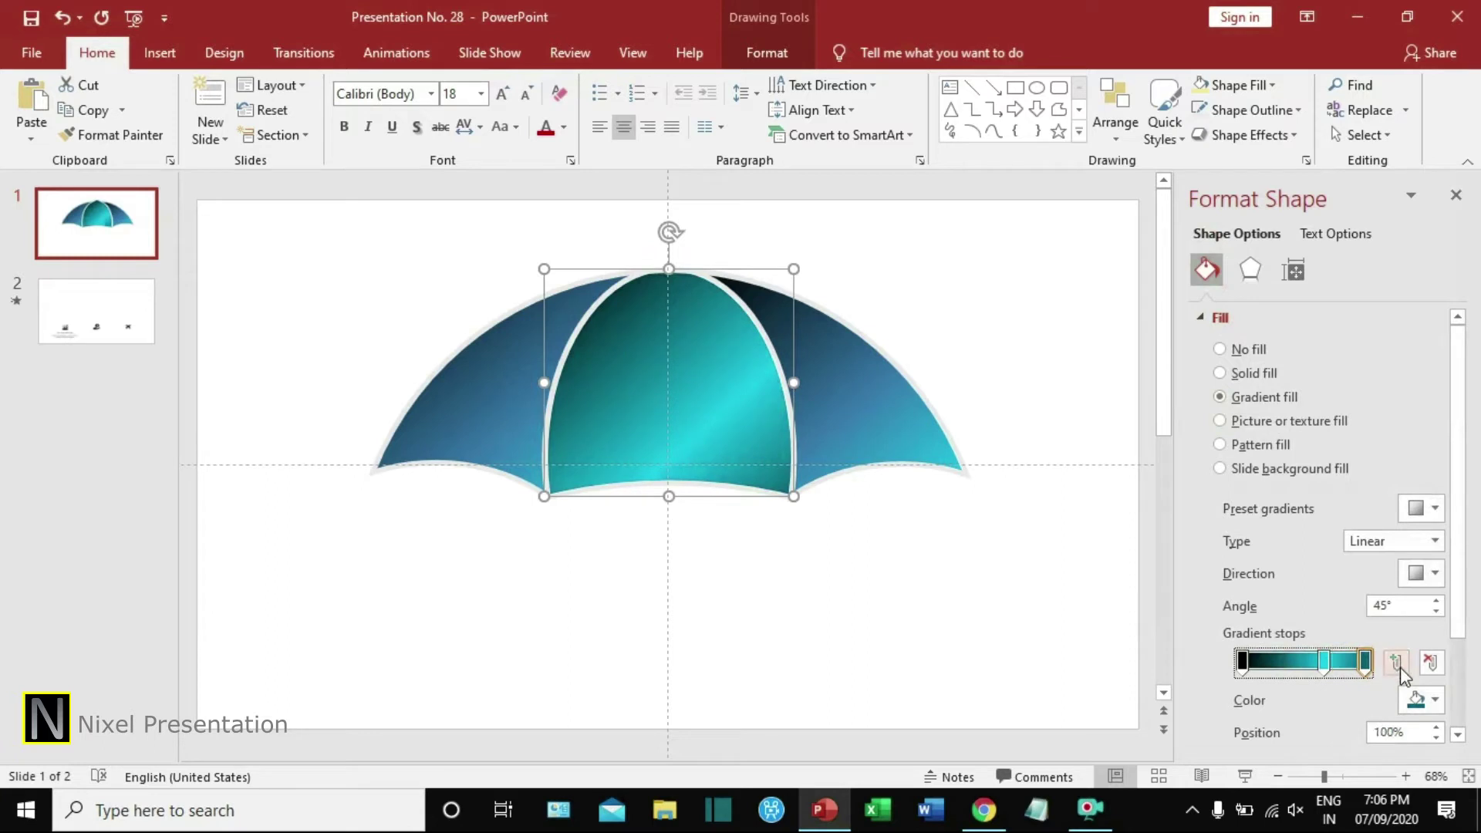
{"action": "left_click", "coordinate": [1433, 701]}
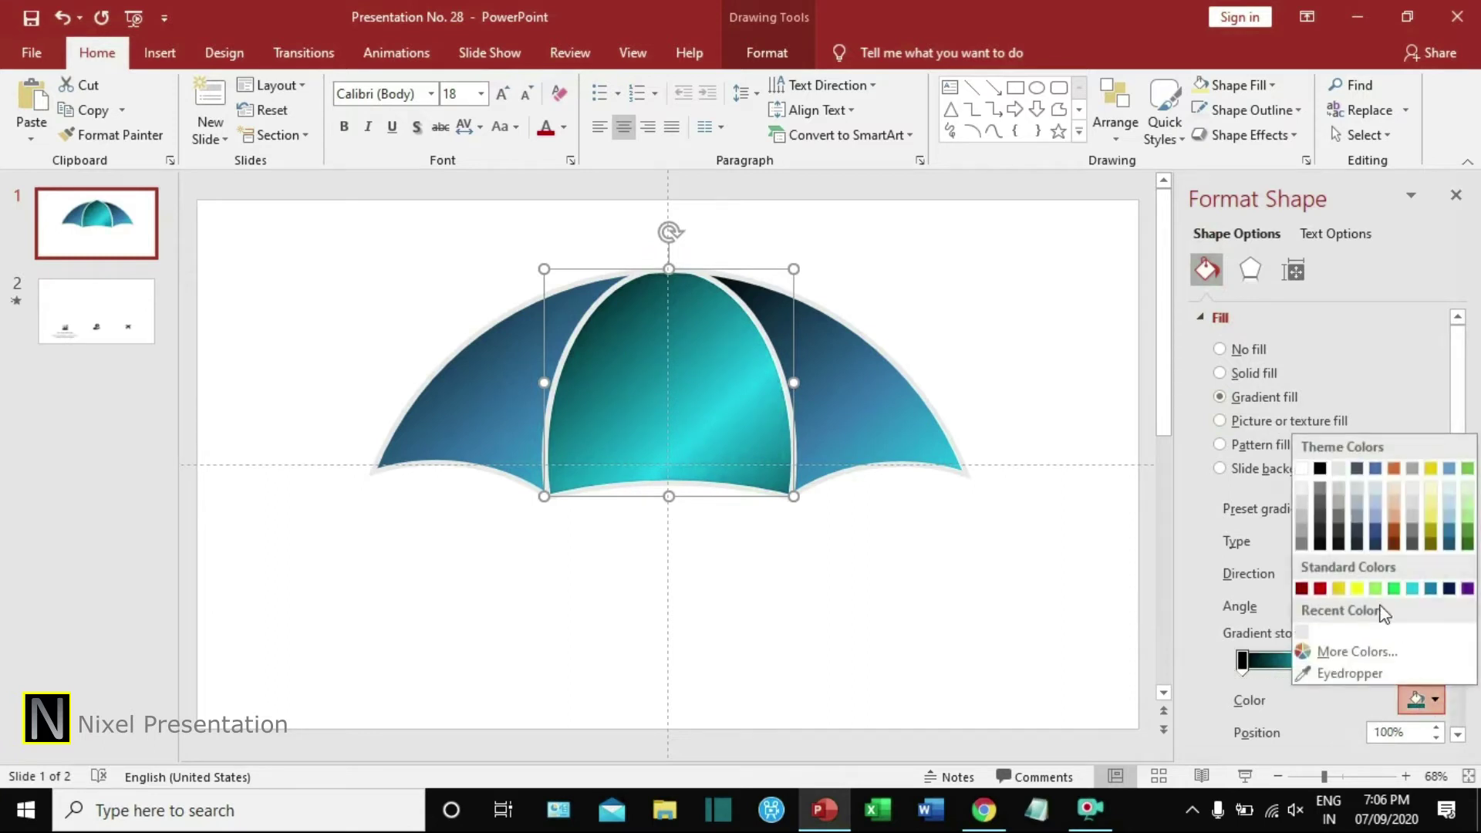
{"action": "left_click", "coordinate": [1320, 469]}
Set the middle segment's gradient direction to 0° with the turquoise stop at 50%, and save the presentation.
{"action": "left_click", "coordinate": [1433, 573]}
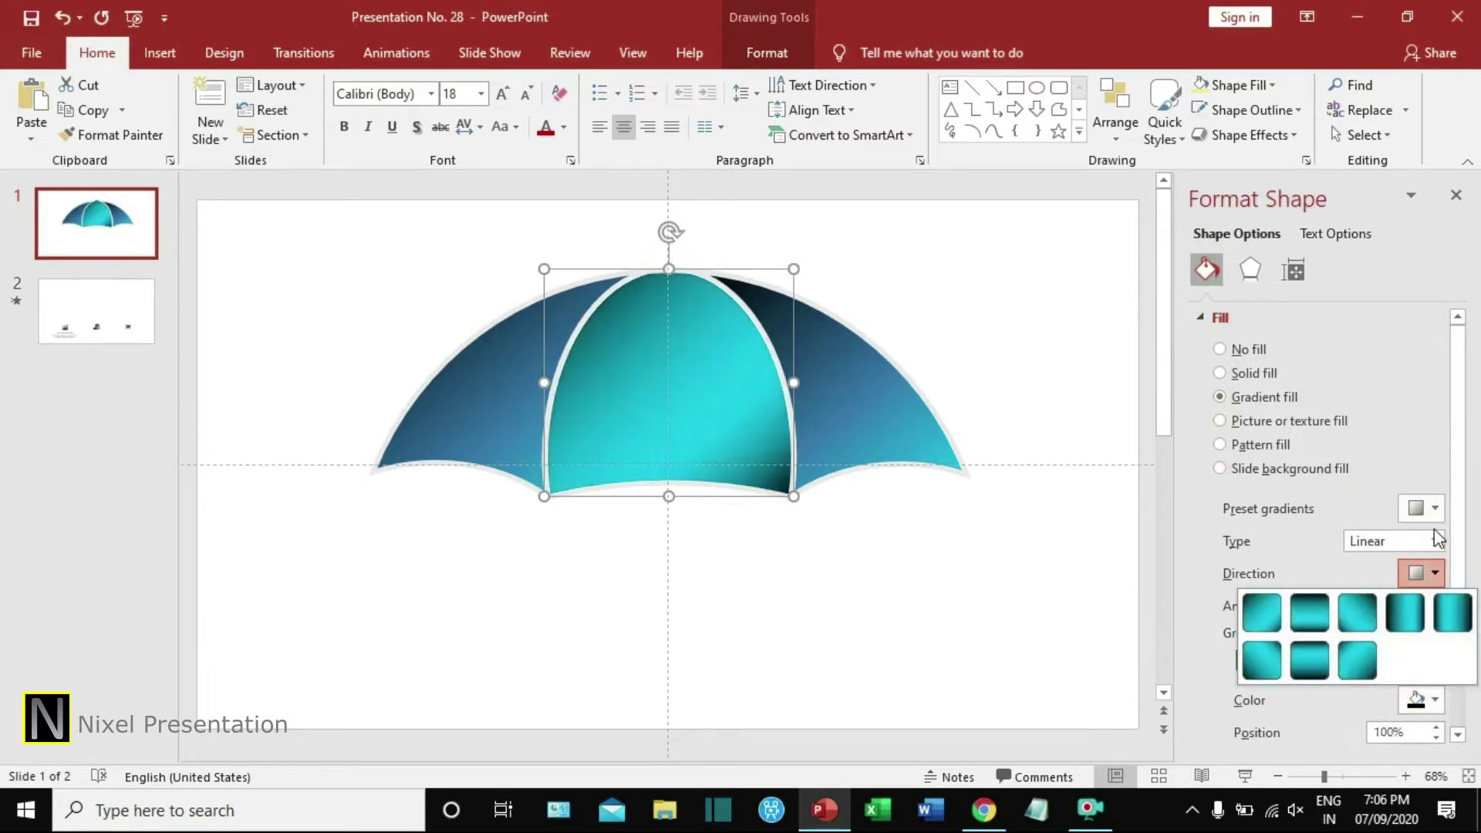
{"action": "left_click", "coordinate": [1408, 613]}
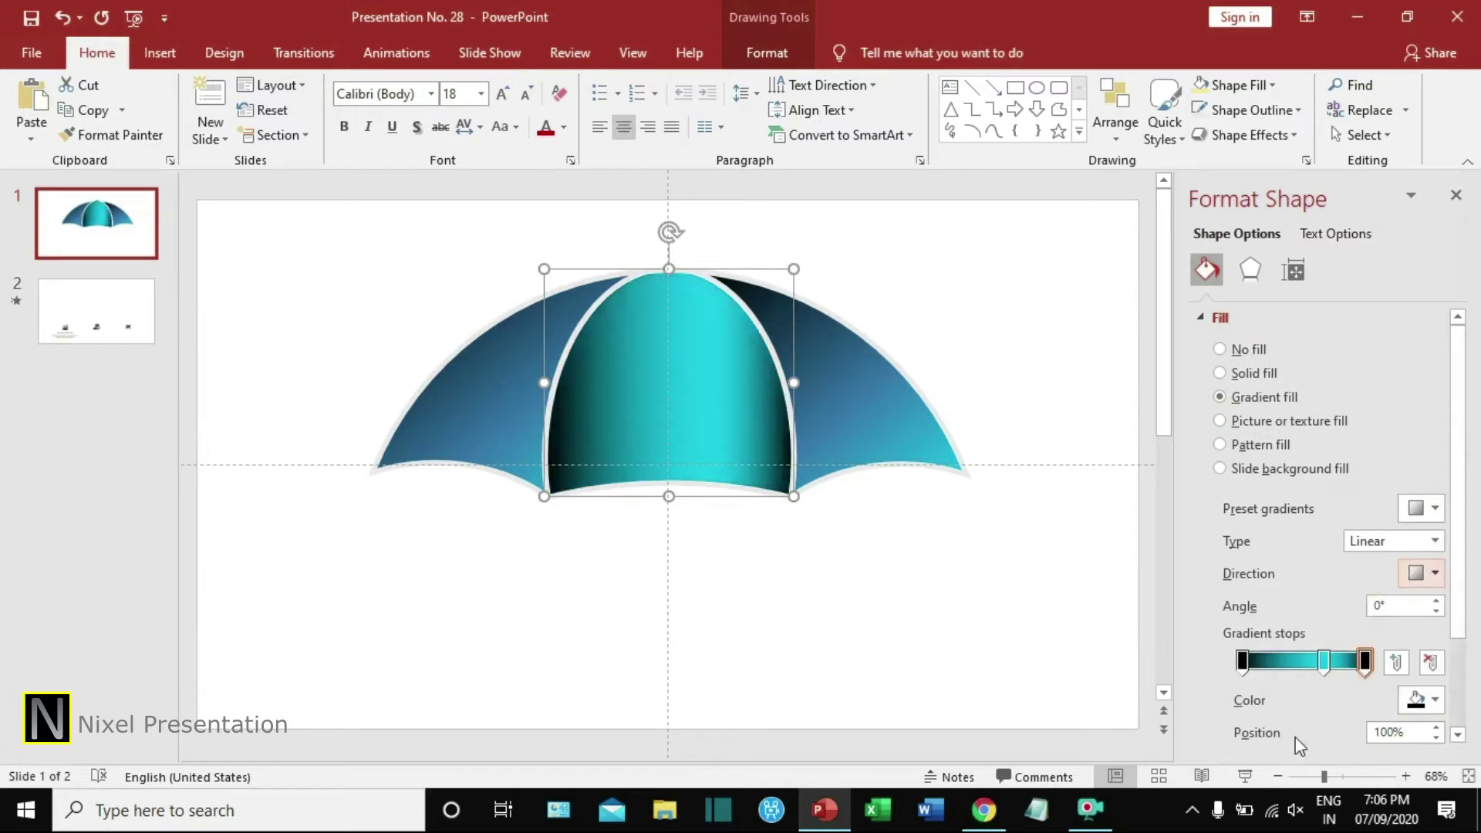
{"action": "left_click_drag", "start_coordinate": [1327, 668], "coordinate": [1305, 671]}
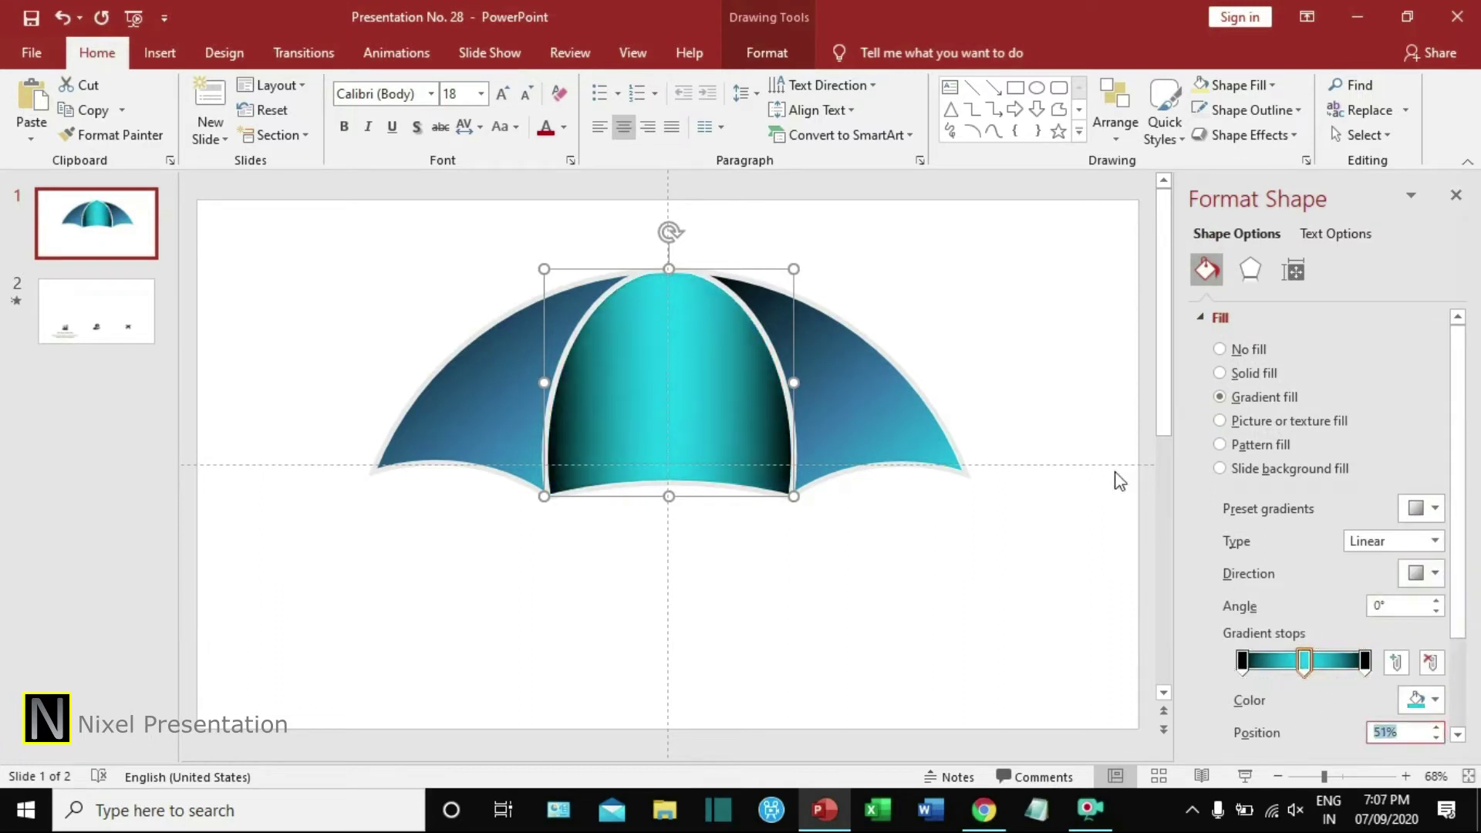
{"action": "left_click", "coordinate": [1436, 739]}
{"action": "left_click", "coordinate": [1071, 415]}
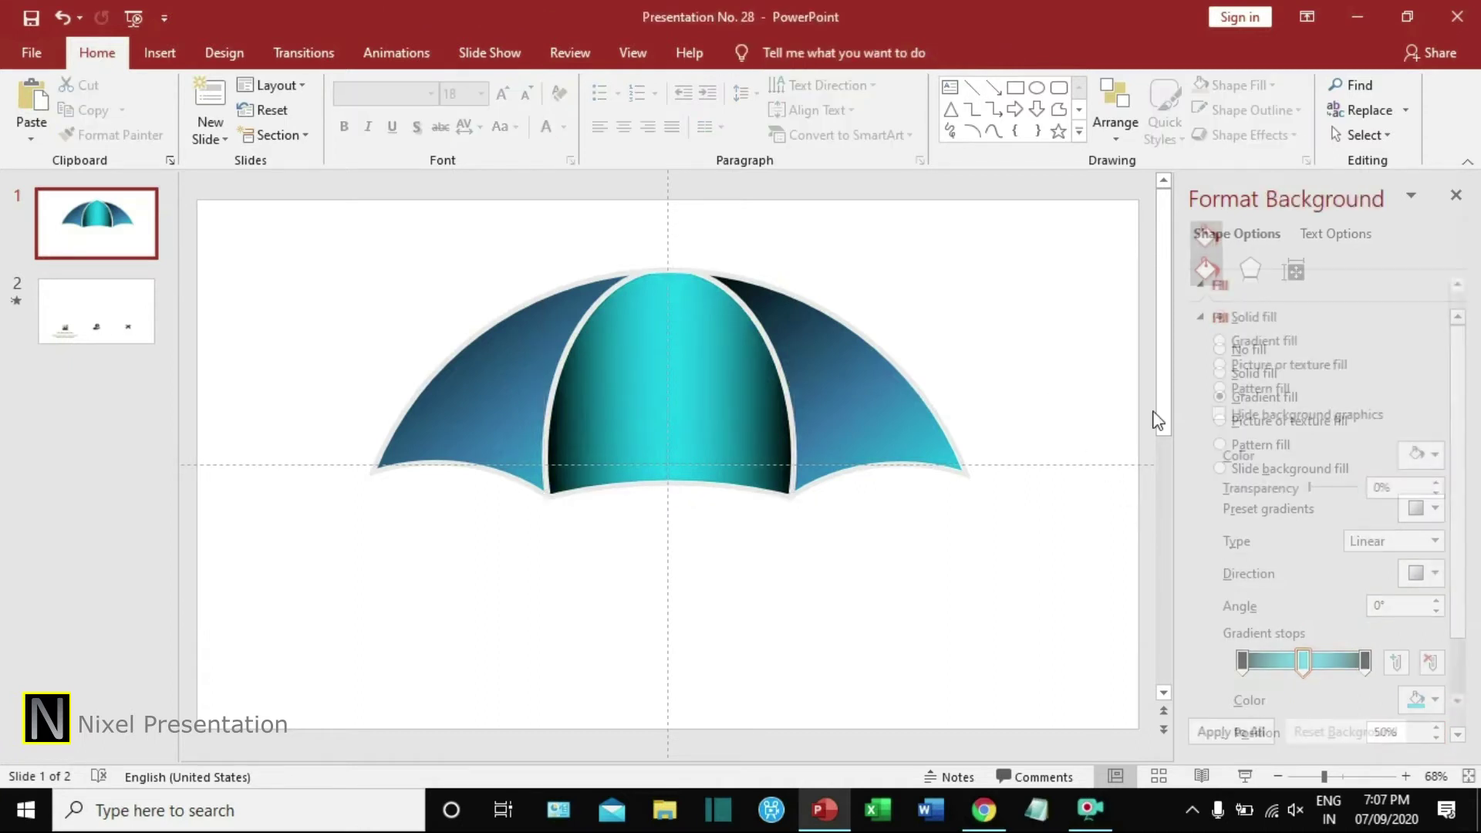
{"action": "key", "text": "ctrl+s"}
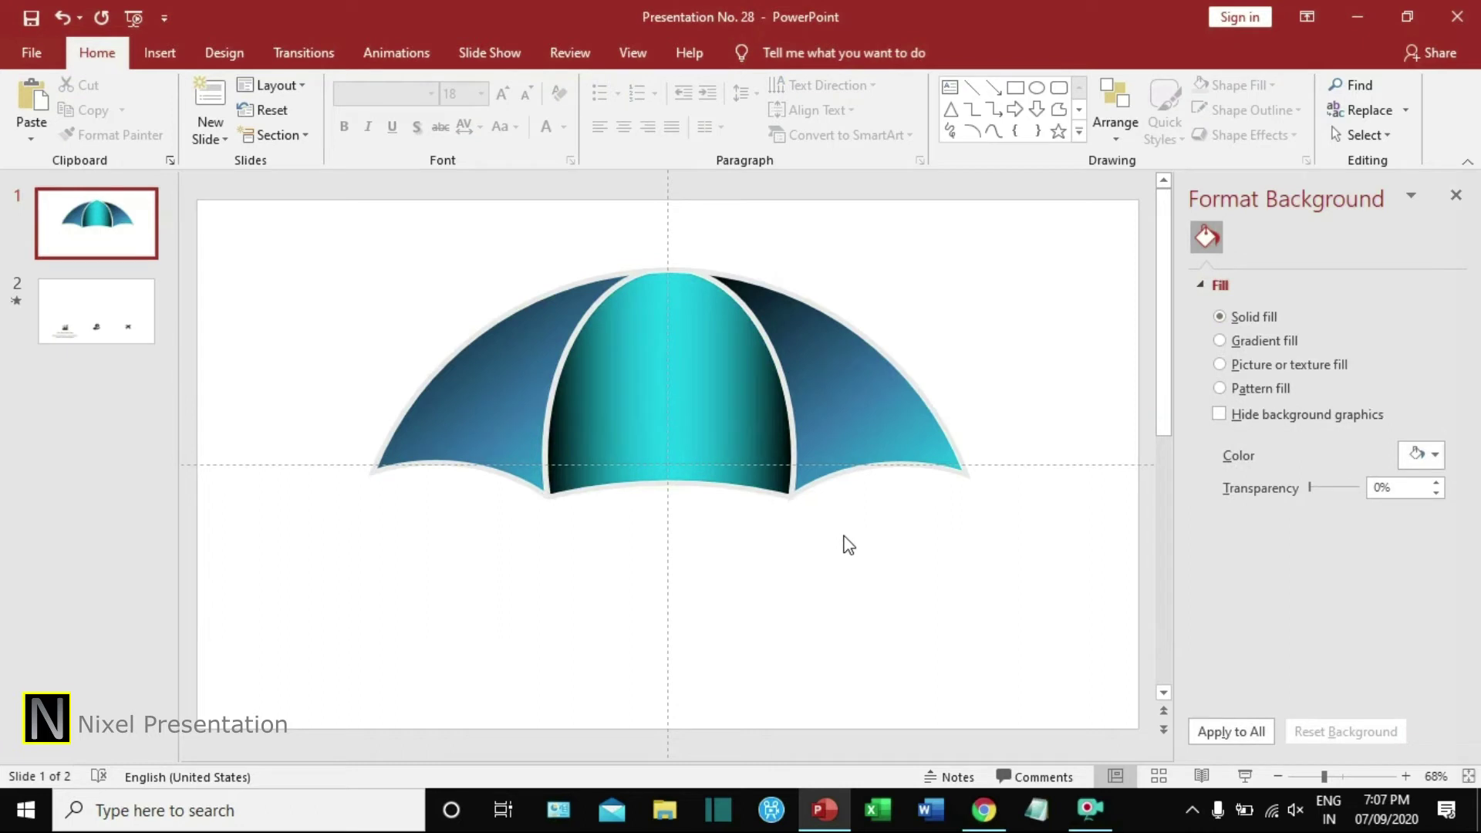
Draw a rounded rectangle about 0.92" wide and 0.79" high beside the umbrella, with fully rounded corners and no outline.
{"action": "left_click", "coordinate": [160, 56]}
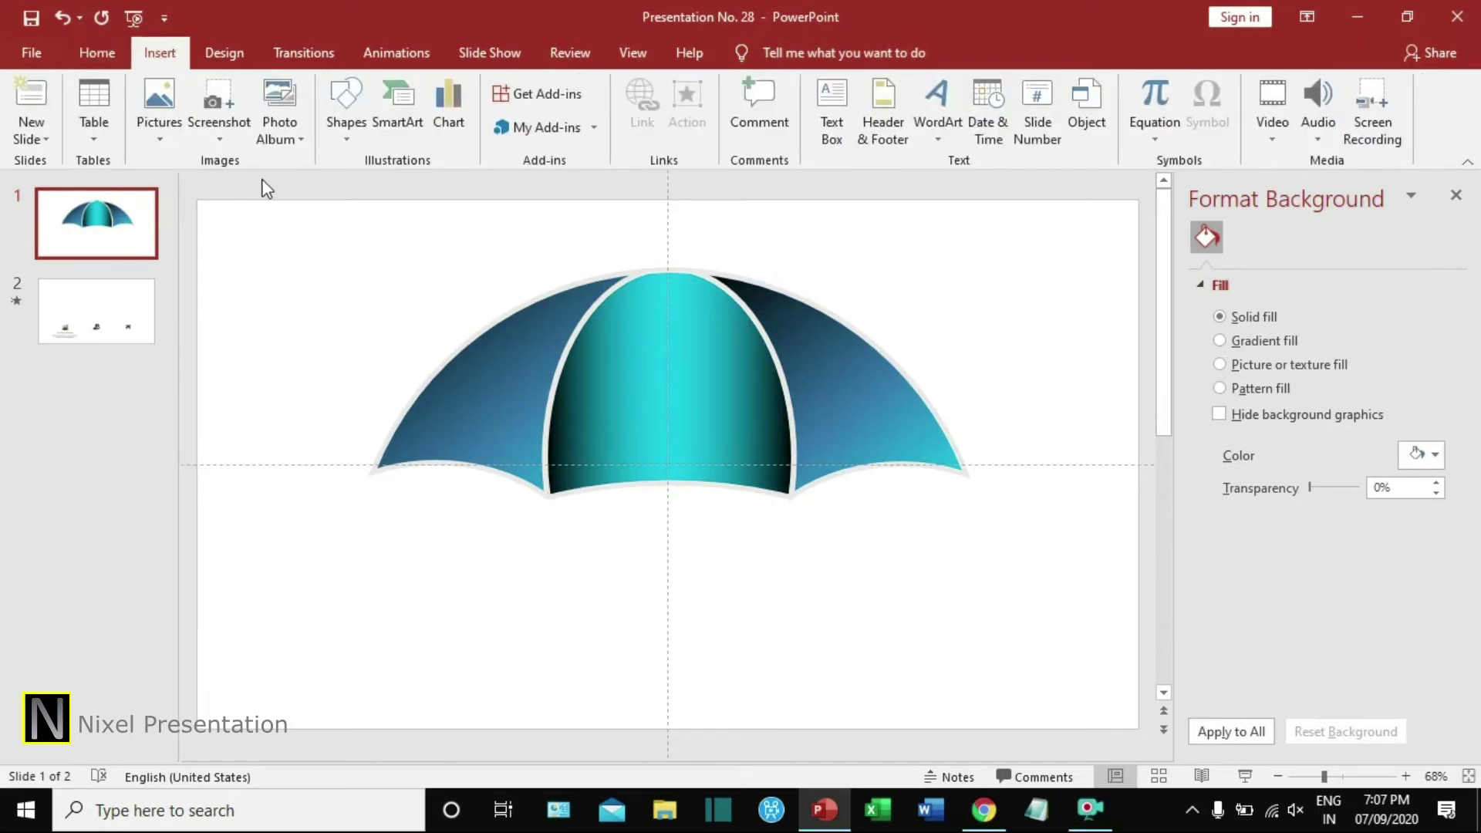
{"action": "left_click", "coordinate": [340, 135]}
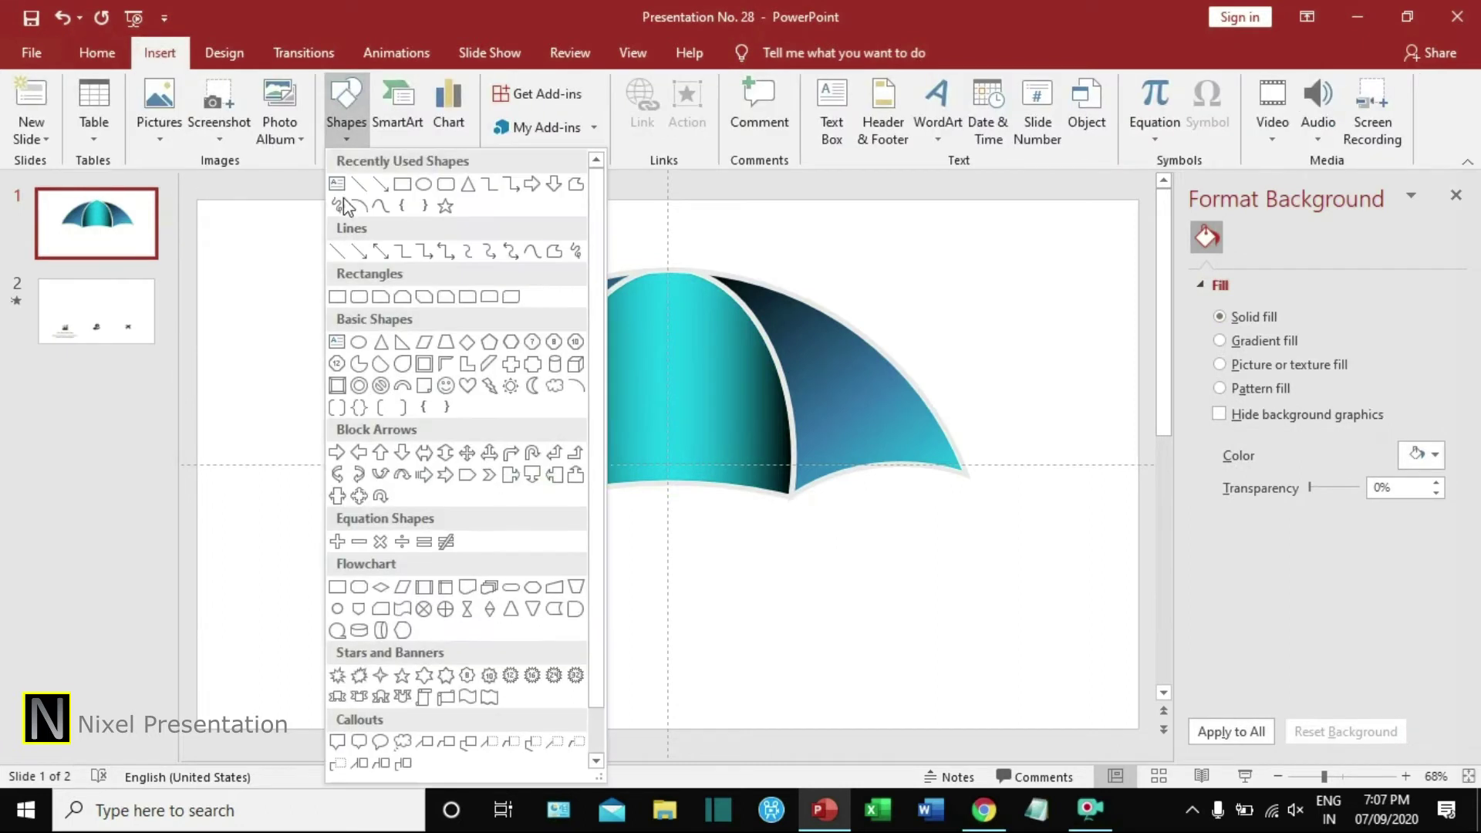
{"action": "left_click", "coordinate": [360, 298]}
{"action": "left_click_drag", "start_coordinate": [290, 286], "coordinate": [355, 343]}
{"action": "left_click_drag", "start_coordinate": [300, 286], "coordinate": [345, 322]}
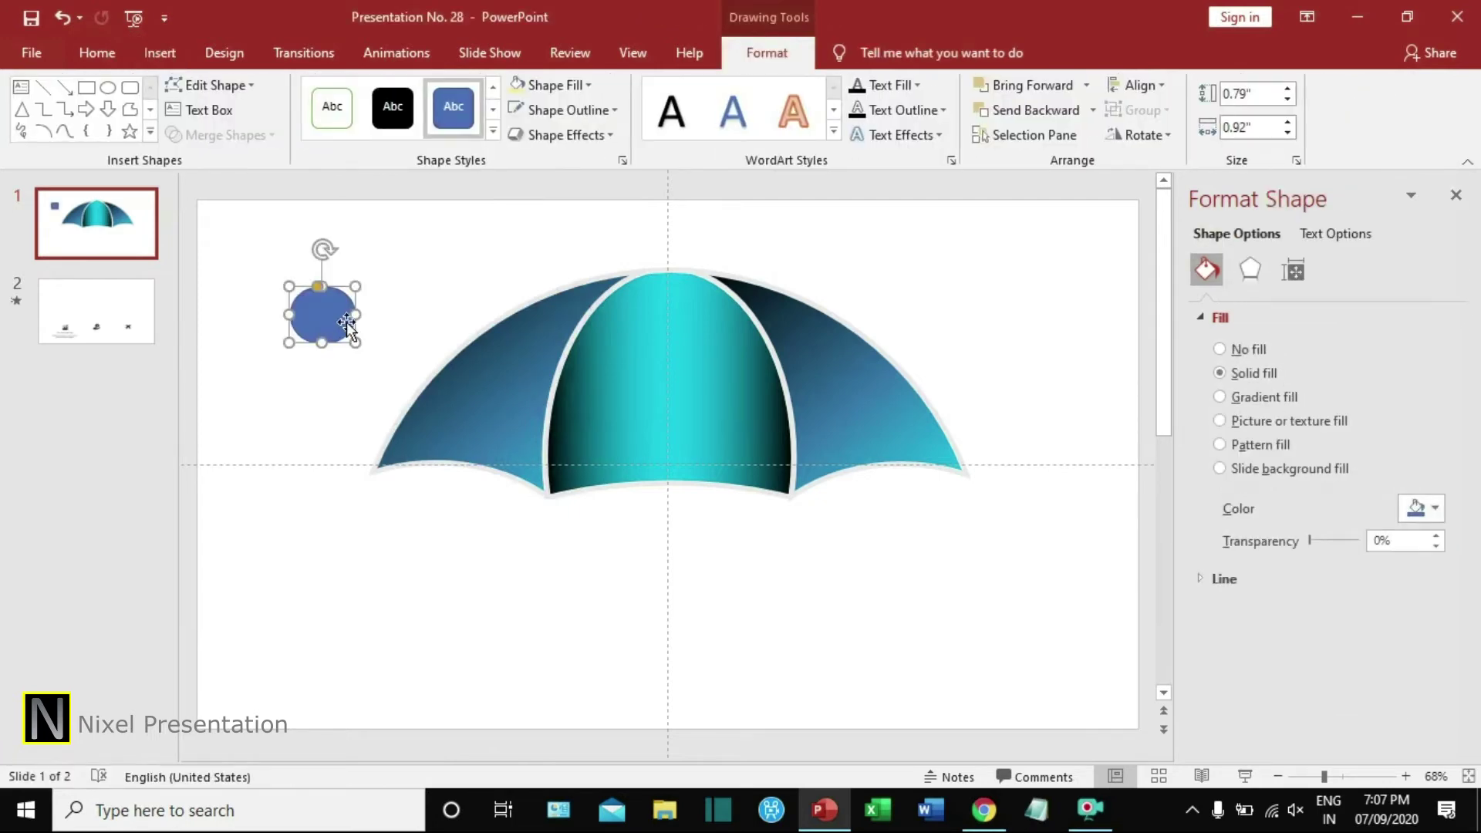
{"action": "left_click", "coordinate": [569, 109]}
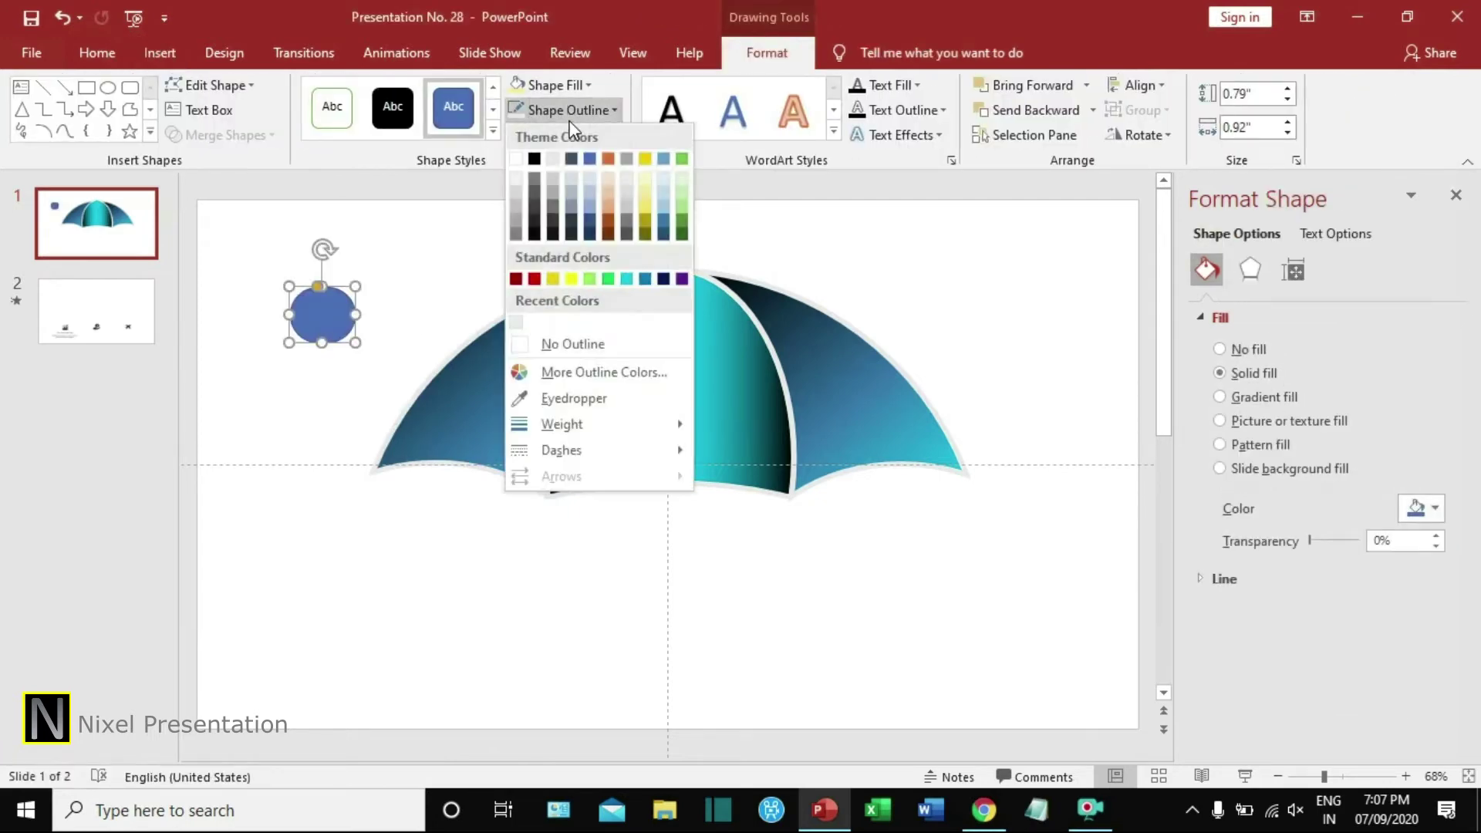
{"action": "left_click", "coordinate": [580, 340]}
Resize the rounded shape to a vertical bar about 0.23" wide and 1.14" high, and place a copy below the umbrella's left segment.
{"action": "left_click_drag", "start_coordinate": [358, 345], "coordinate": [309, 367]}
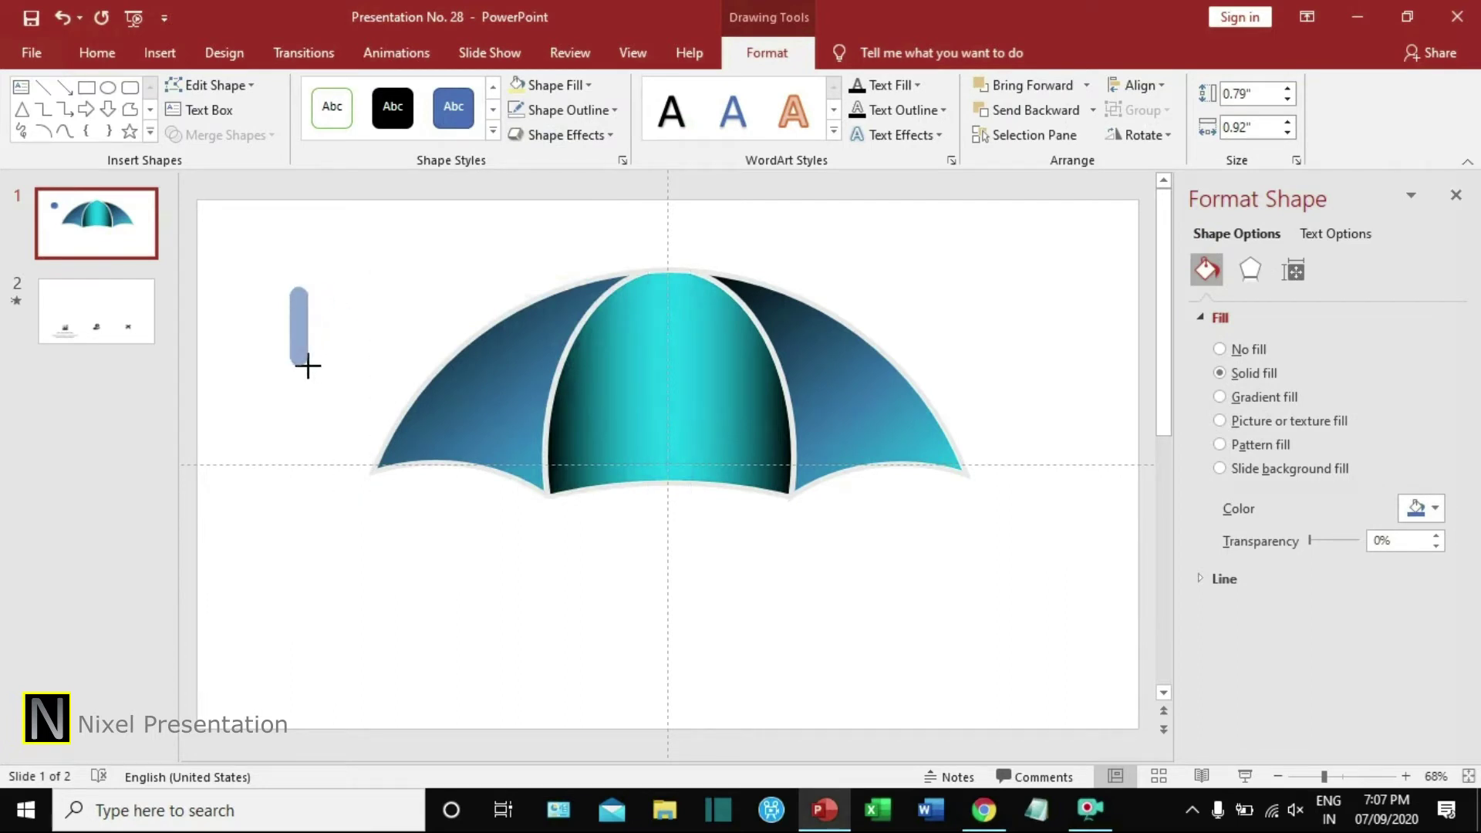
{"action": "left_click_drag", "start_coordinate": [306, 366], "coordinate": [339, 583]}
{"action": "left_click", "coordinate": [307, 317]}
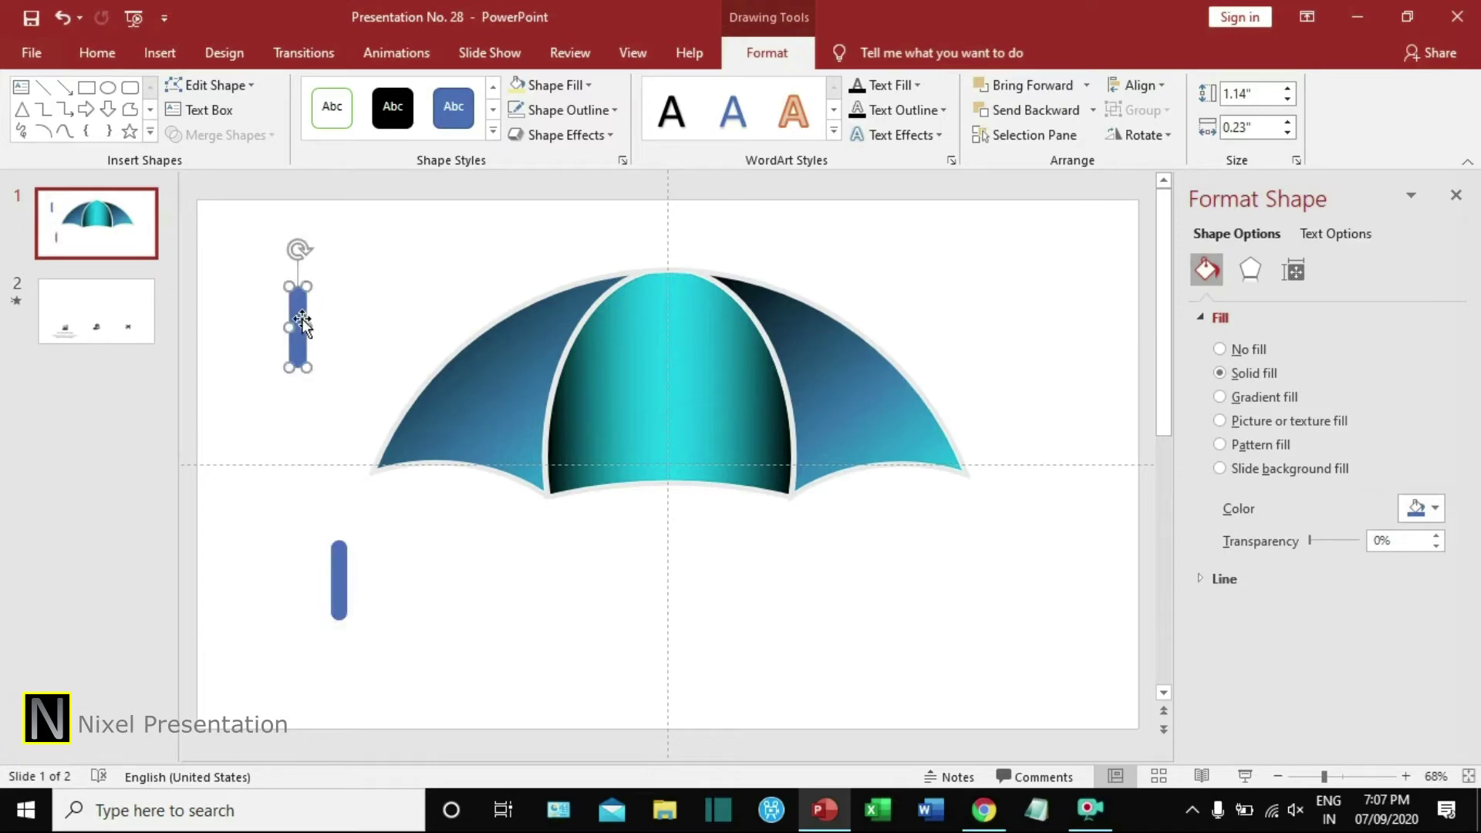
Draw a wide rectangle covering the lower part of the upper rounded bar.
{"action": "left_click", "coordinate": [160, 53]}
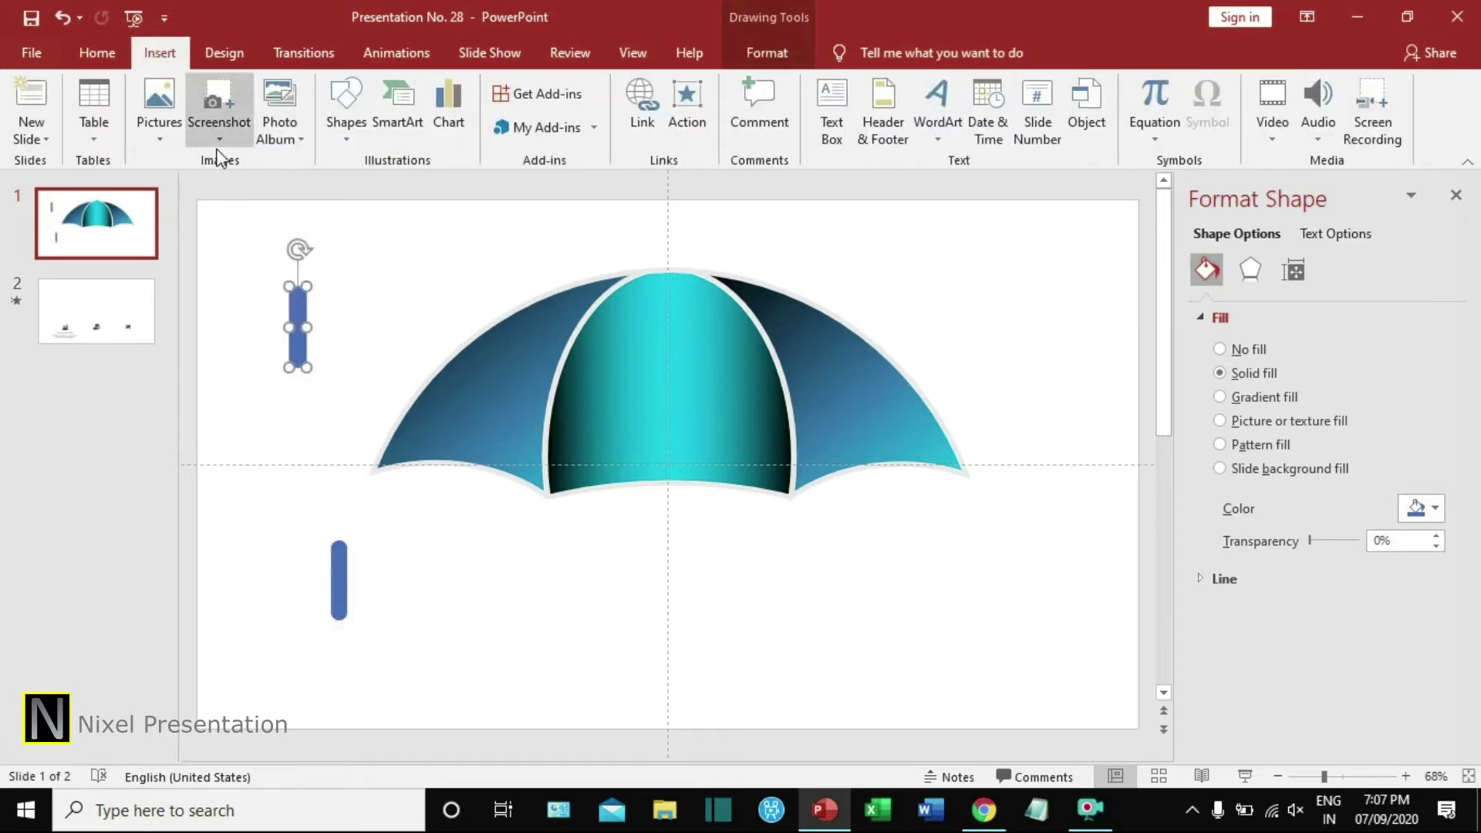
{"action": "left_click", "coordinate": [345, 124]}
{"action": "left_click", "coordinate": [403, 189]}
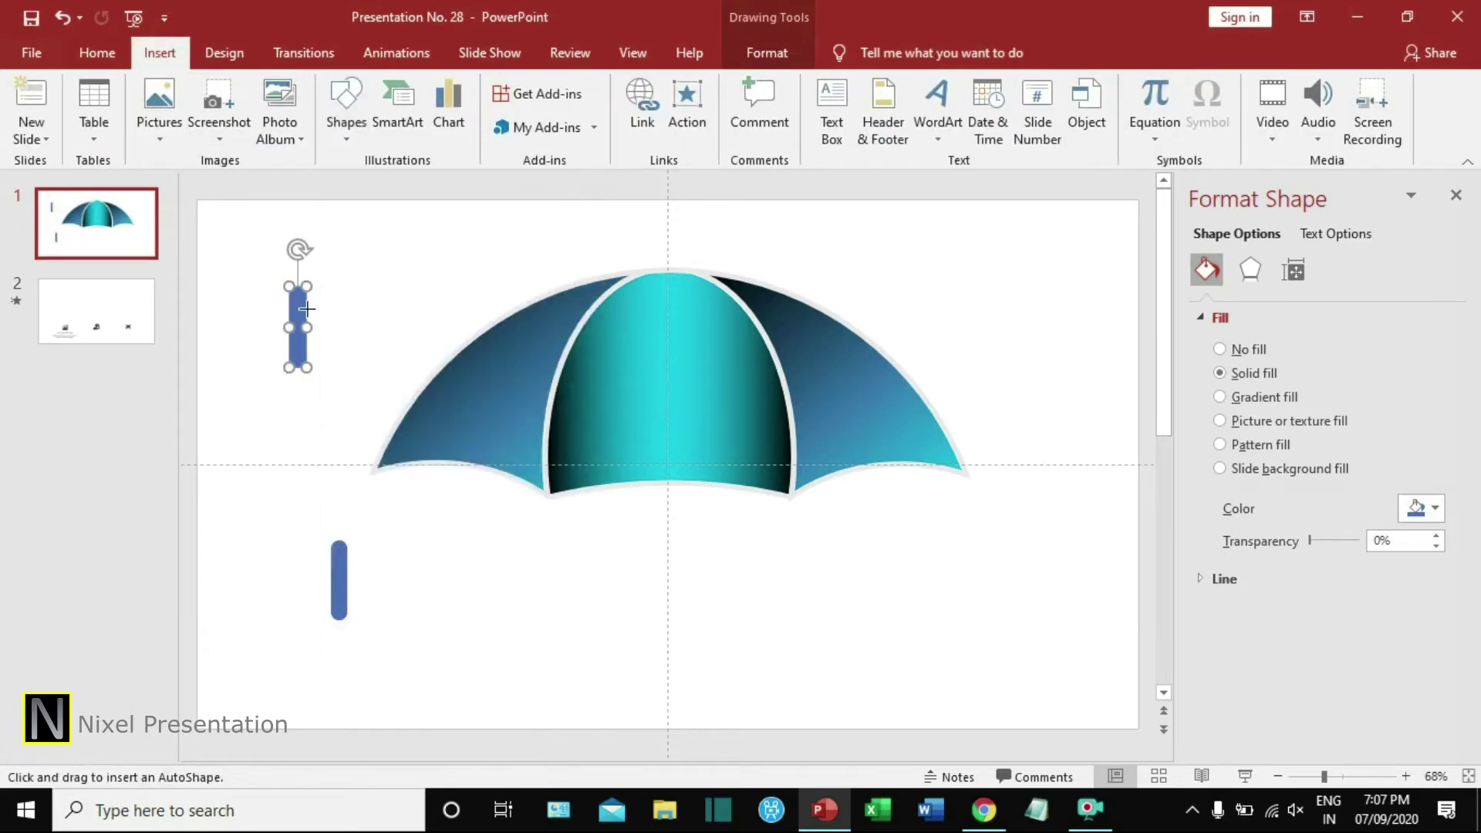
{"action": "left_click_drag", "start_coordinate": [250, 316], "coordinate": [367, 376]}
{"action": "left_click", "coordinate": [429, 231]}
Subtract the rectangle from the upper rounded bar, leaving a short cap with a flat base.
{"action": "left_click", "coordinate": [291, 345]}
{"action": "left_click", "coordinate": [296, 308]}
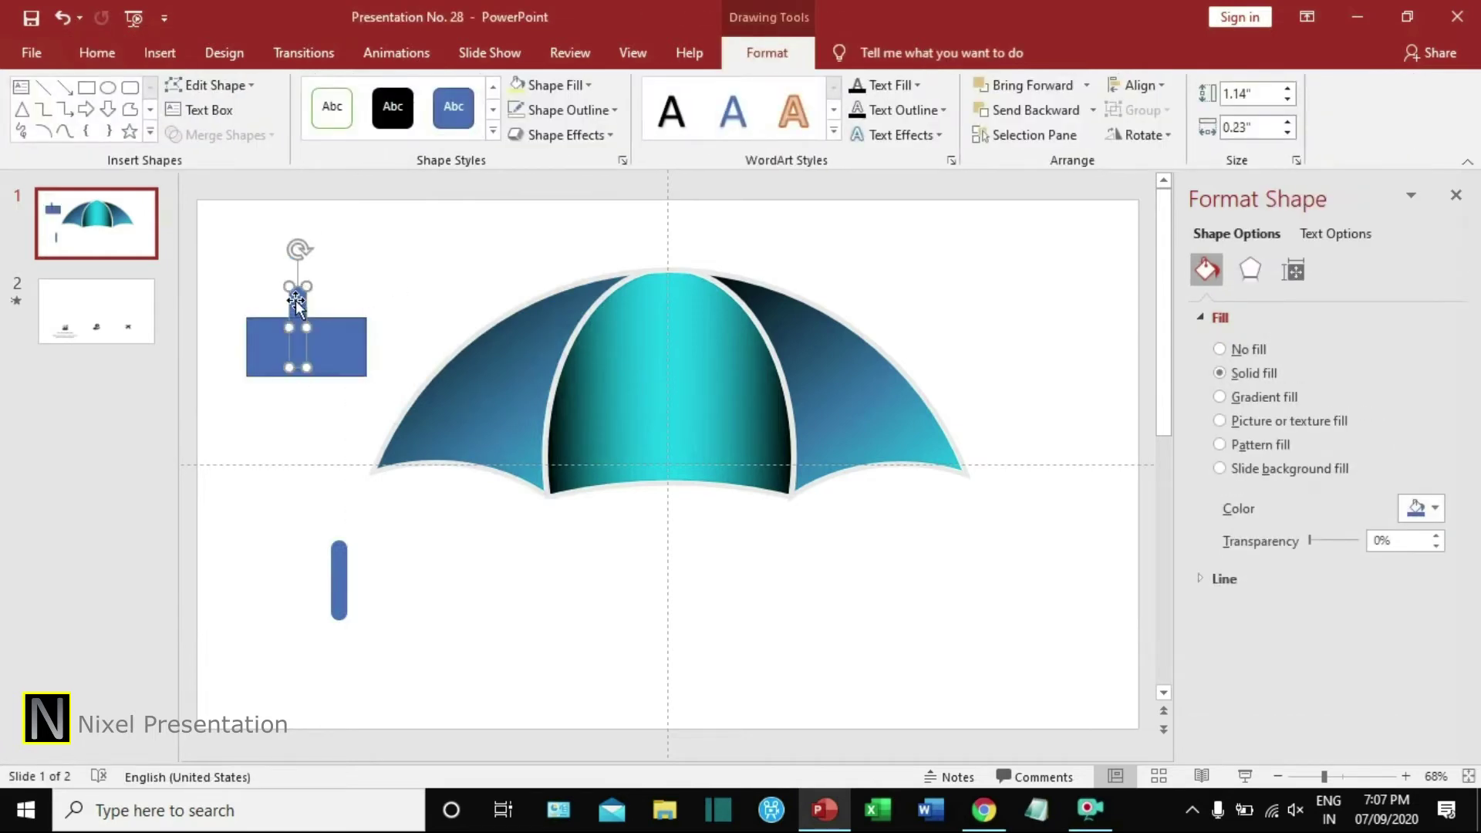
{"action": "left_click", "coordinate": [333, 353], "text": "shift"}
{"action": "left_click", "coordinate": [220, 135]}
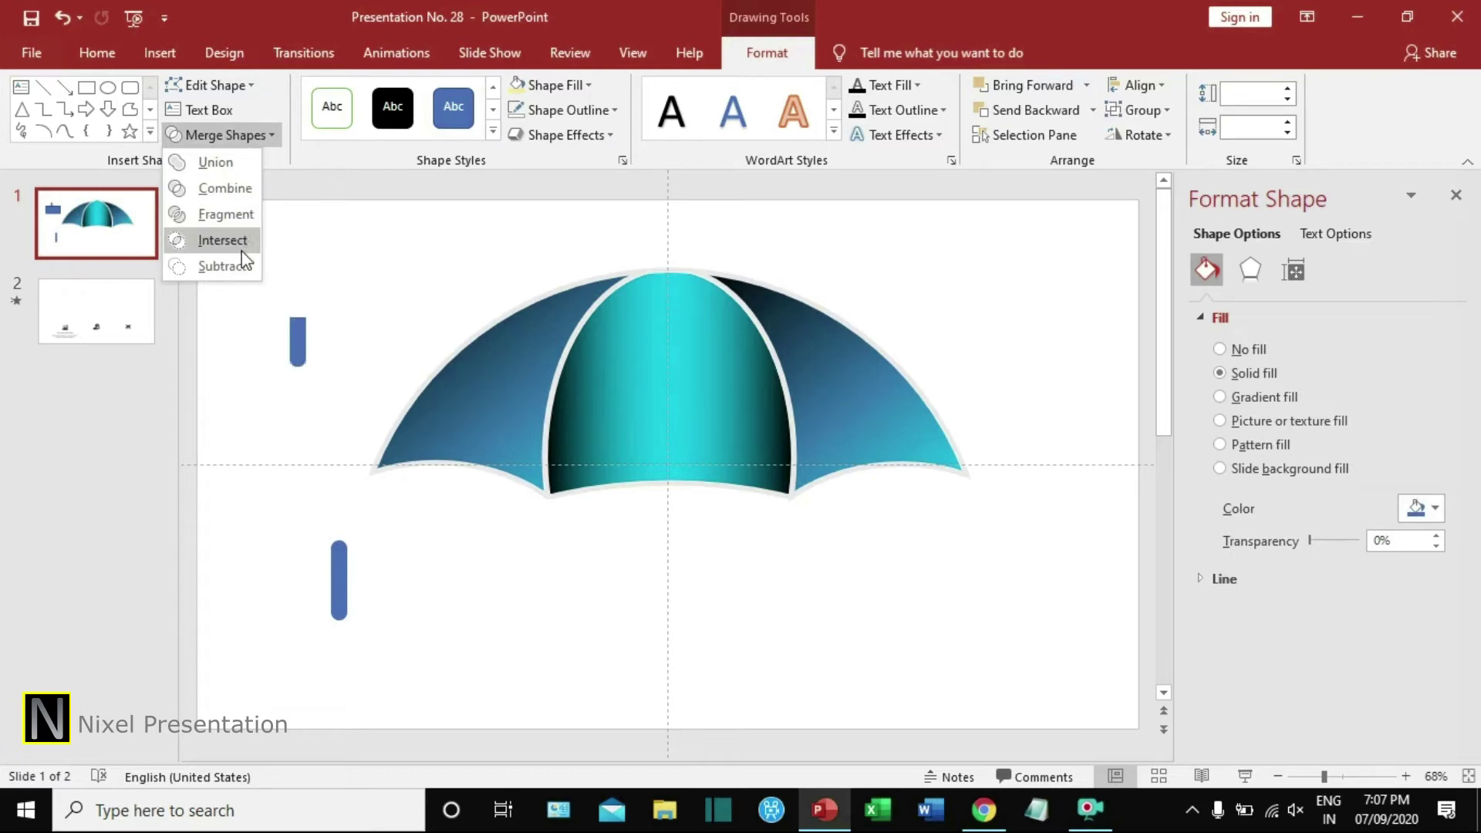
{"action": "left_click", "coordinate": [226, 263]}
{"action": "left_click", "coordinate": [365, 339]}
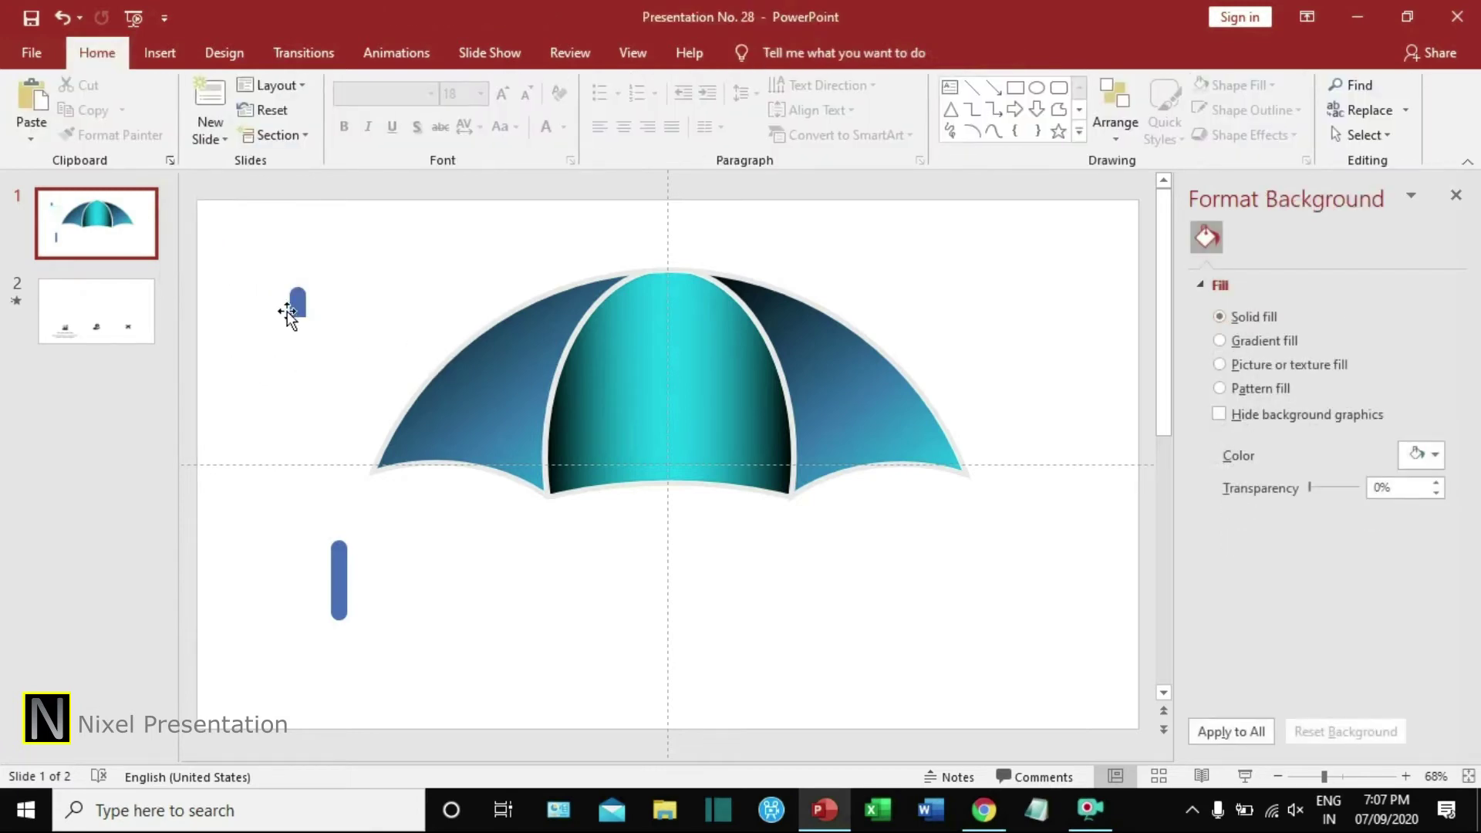
Copy the middle segment's formatting to the short rounded cap.
{"action": "left_click", "coordinate": [666, 378]}
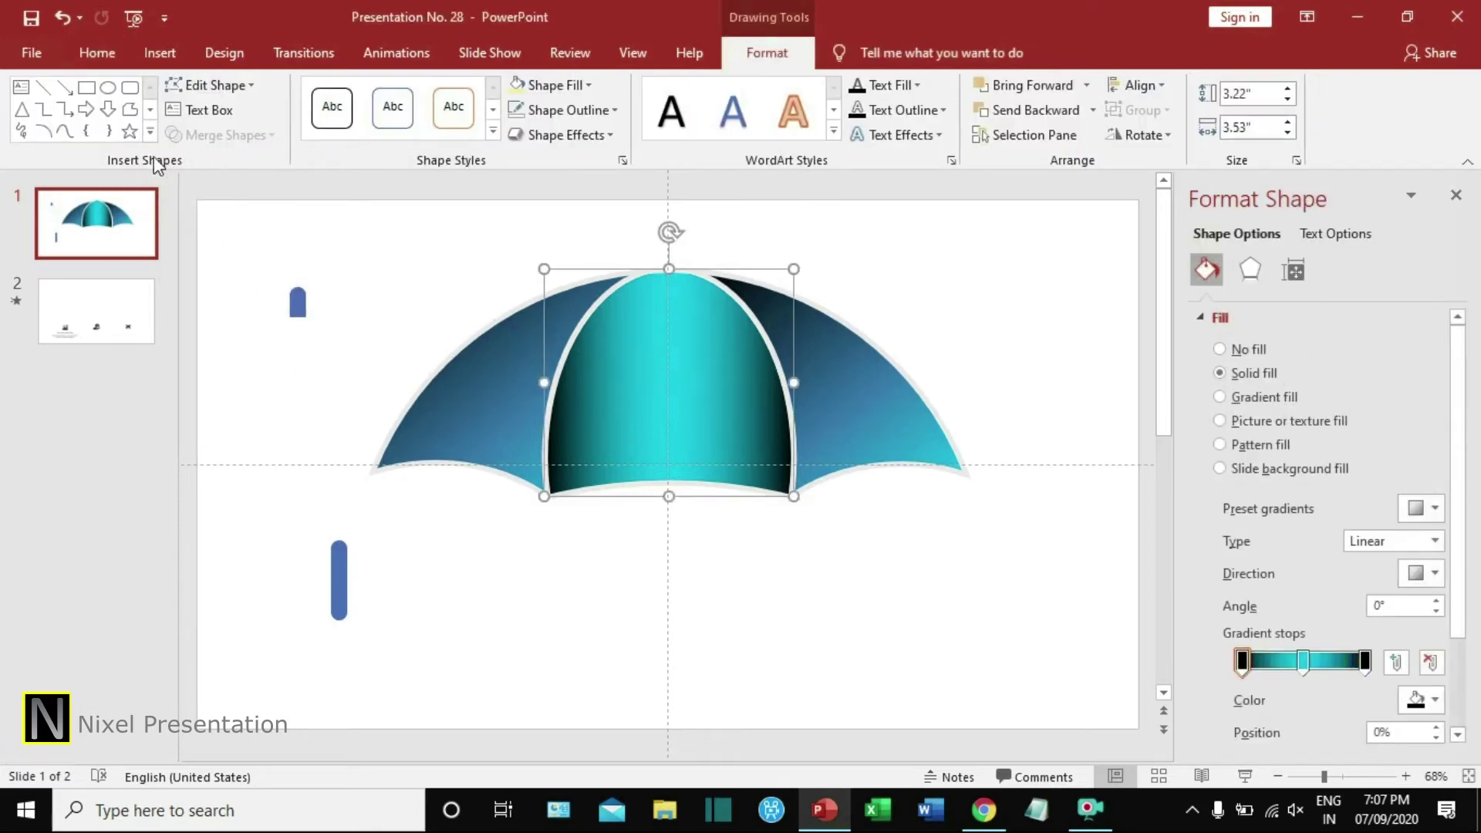
{"action": "left_click", "coordinate": [96, 53]}
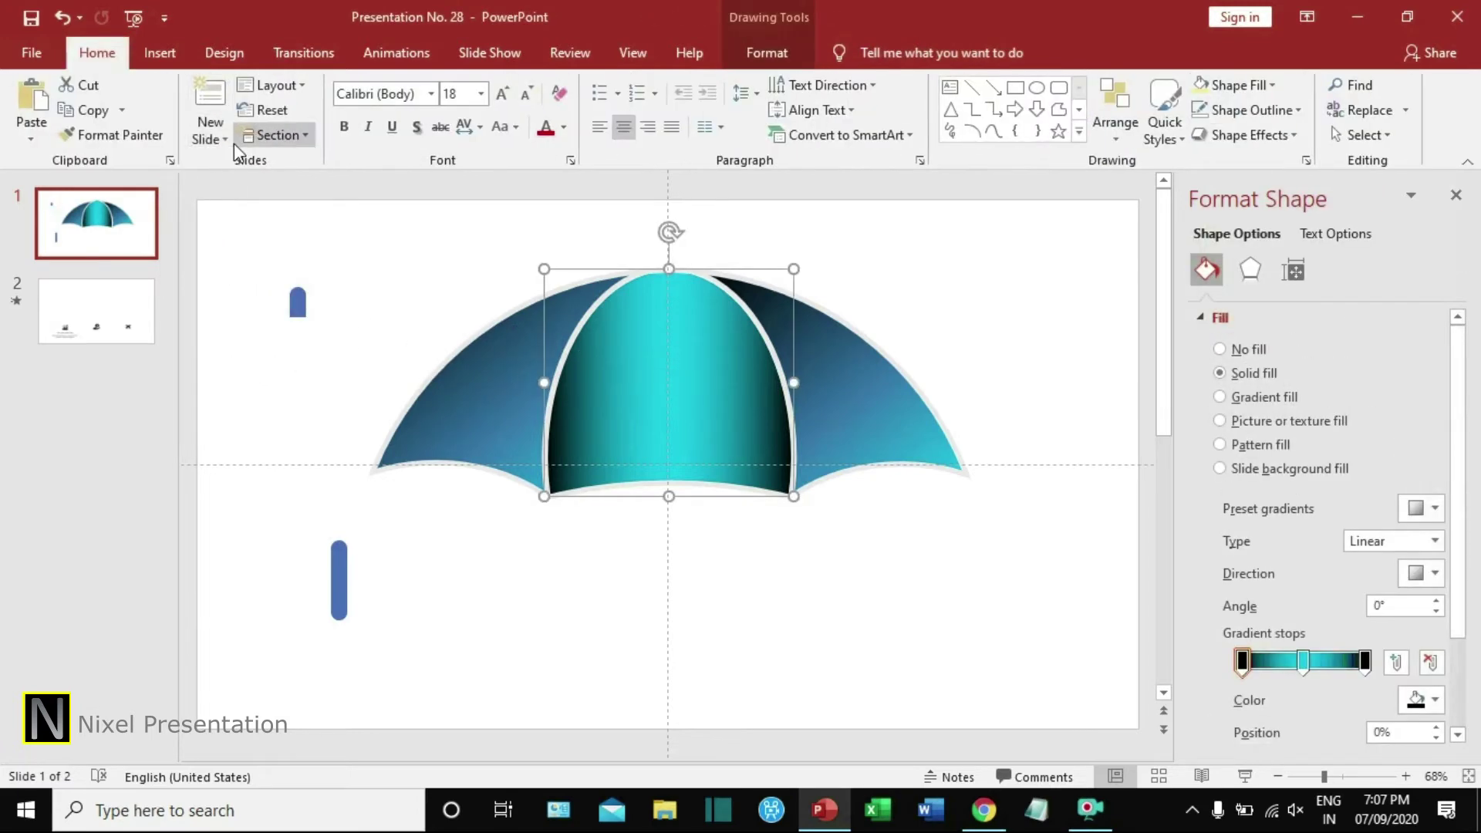
{"action": "left_click", "coordinate": [297, 297]}
{"action": "left_click", "coordinate": [367, 331]}
Move the cap onto the umbrella's top, centred on the vertical guide.
{"action": "left_click", "coordinate": [299, 303]}
{"action": "left_click_drag", "start_coordinate": [301, 300], "coordinate": [668, 254]}
{"action": "left_click", "coordinate": [916, 245]}
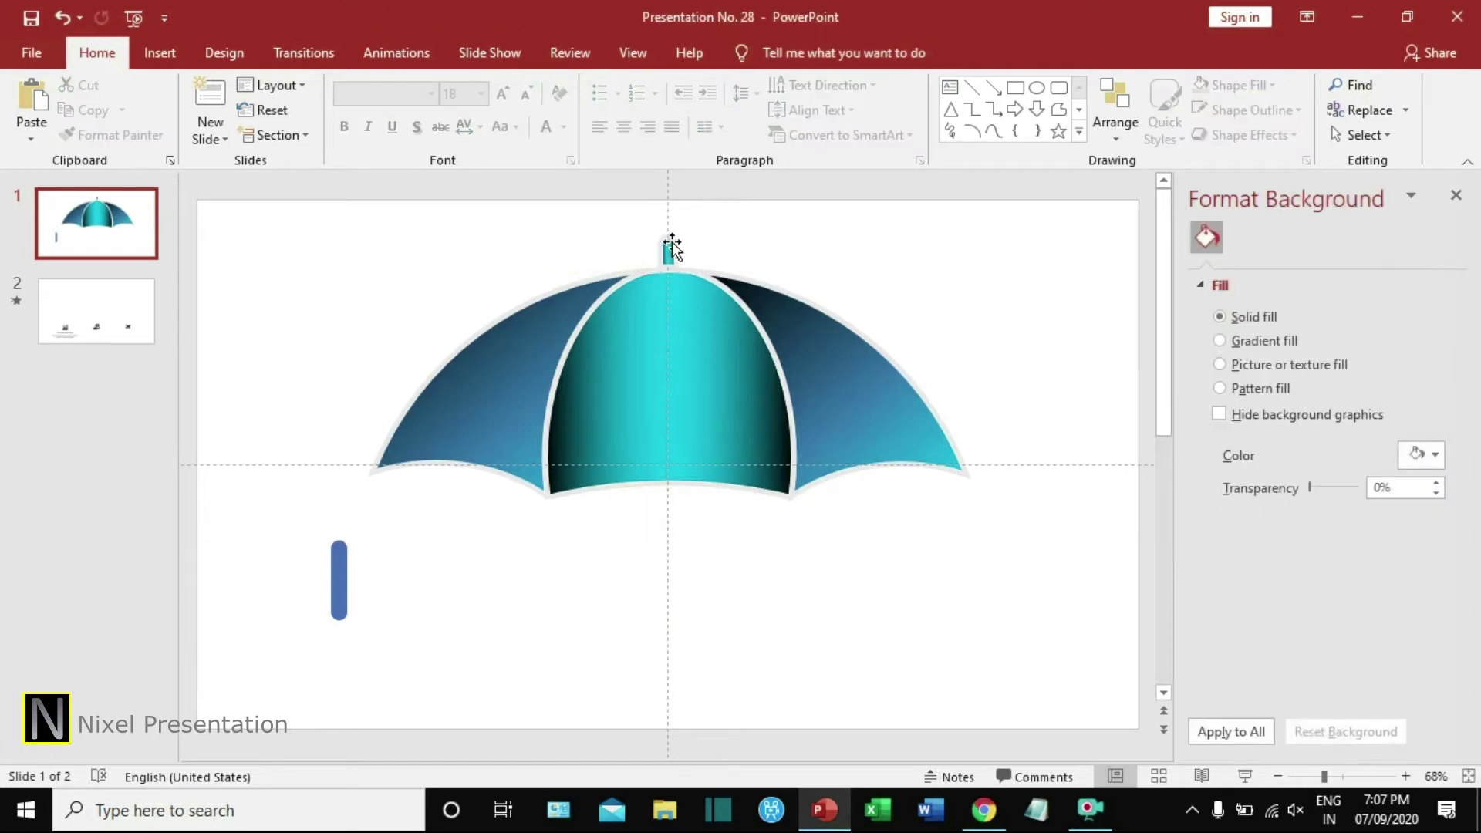